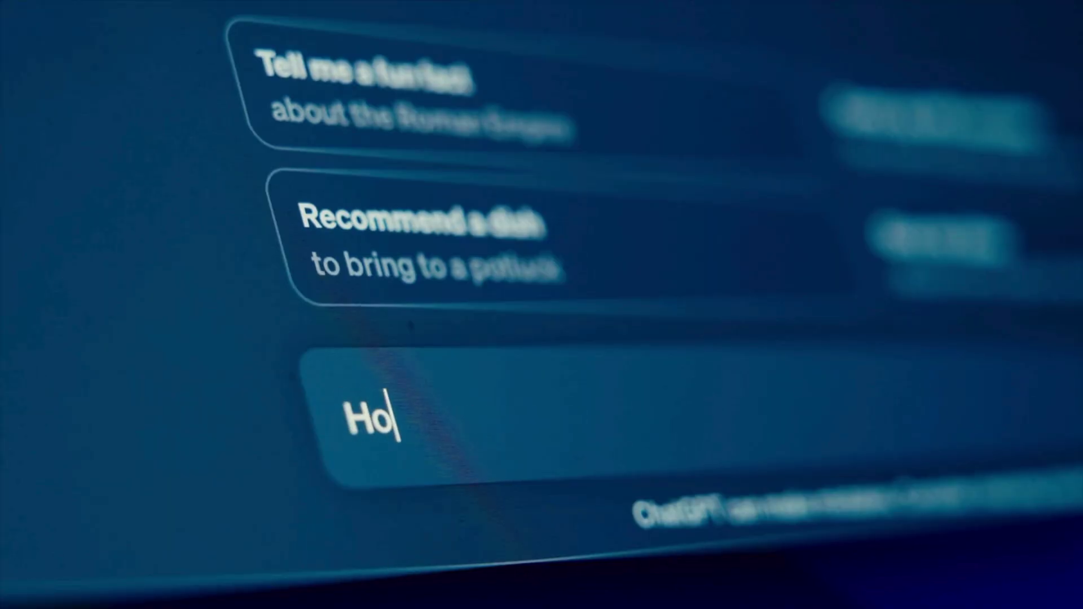
- Move from the ChatGPT intro to Rankability's 416 keyword results for 'bankruptcy atlanta'
type("en a")
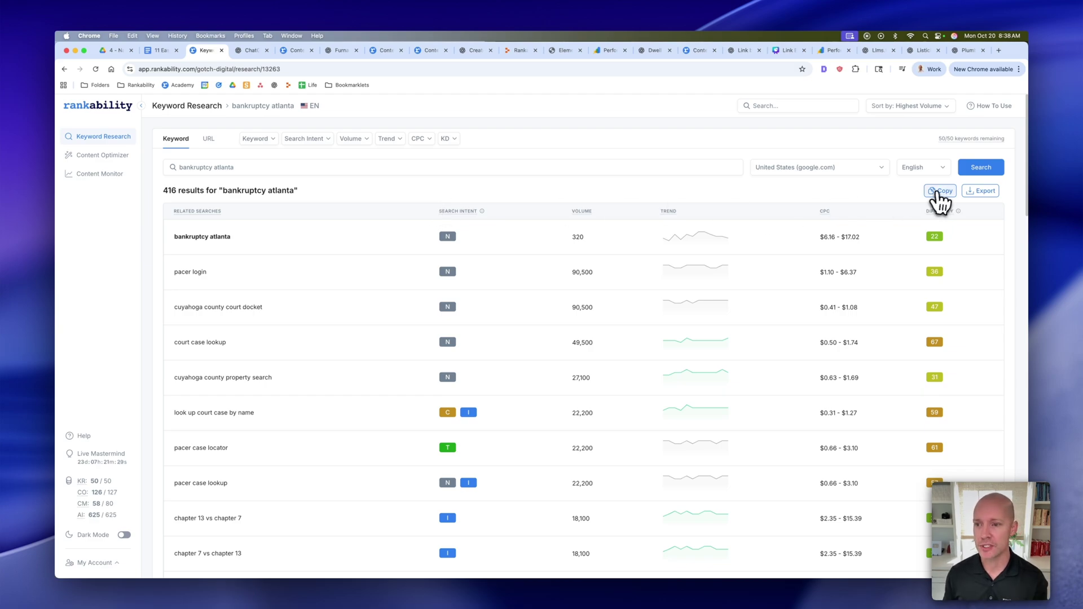
- Copy the 'bankruptcy atlanta' keyword results list from Rankability
left_click(940, 191)
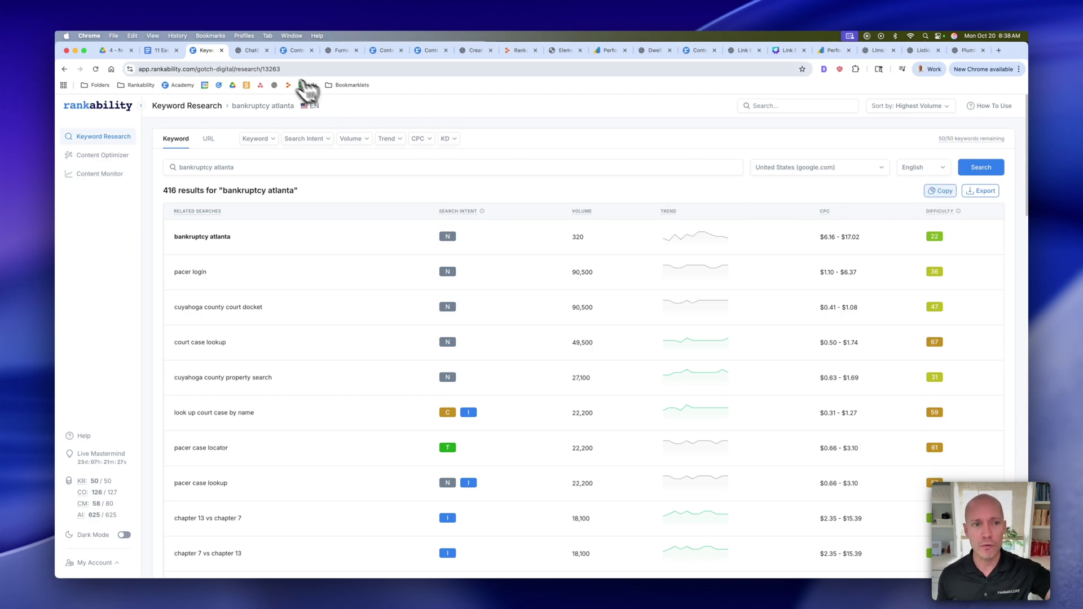
- Paste the copied keywords over [ENTER KEYWORDS] in the drafted relevance prompt and send it
left_click(250, 55)
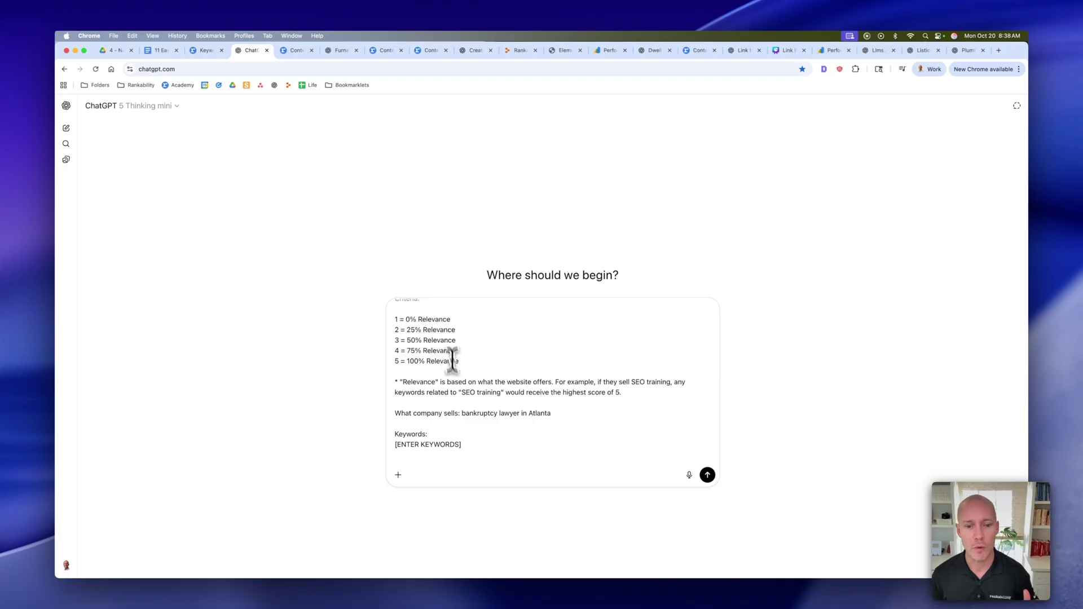
scroll(451, 363, "up", 2)
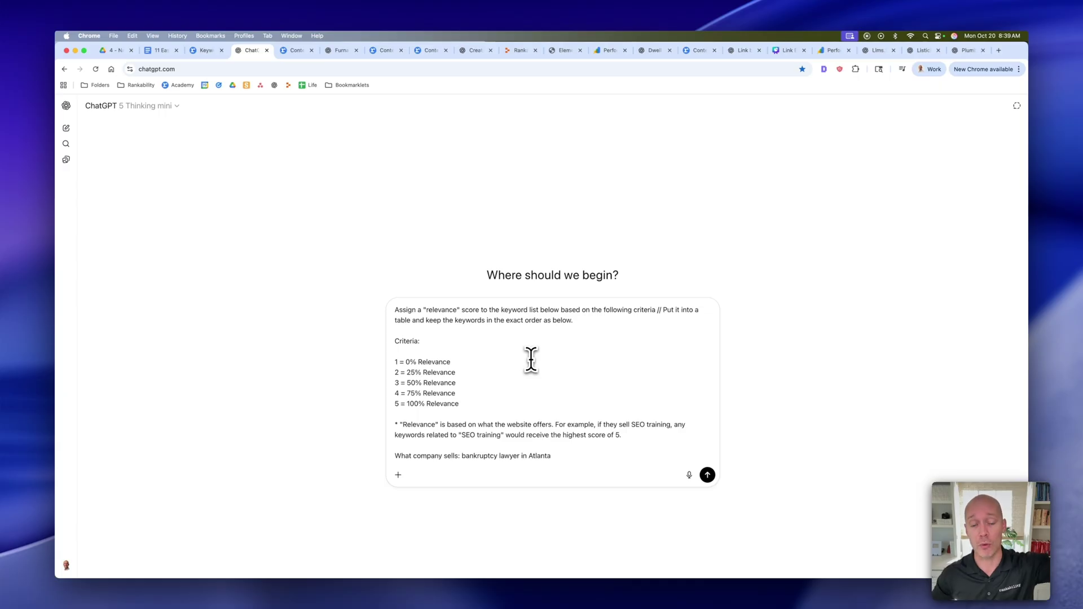
scroll(548, 361, "down", 1)
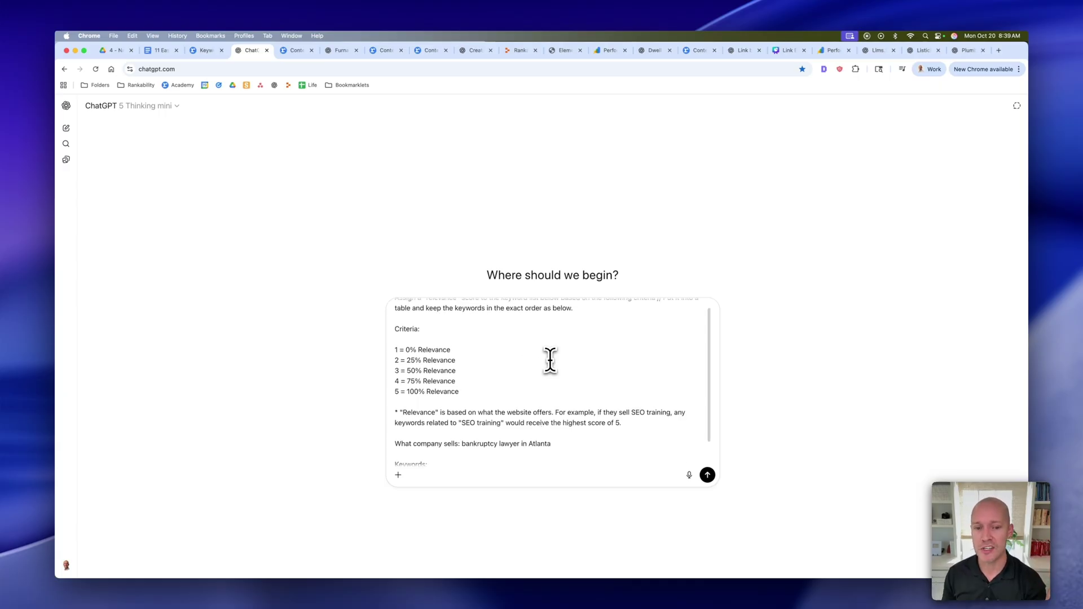
scroll(523, 402, "down", 2)
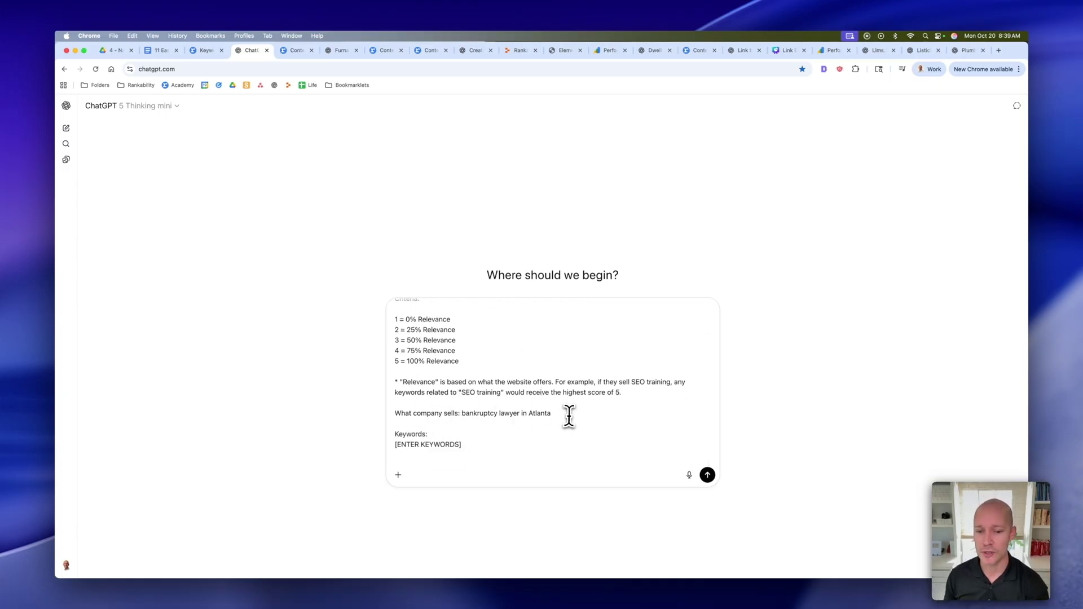
left_click_drag(569, 414, 392, 446)
left_click(467, 396)
key("super+v")
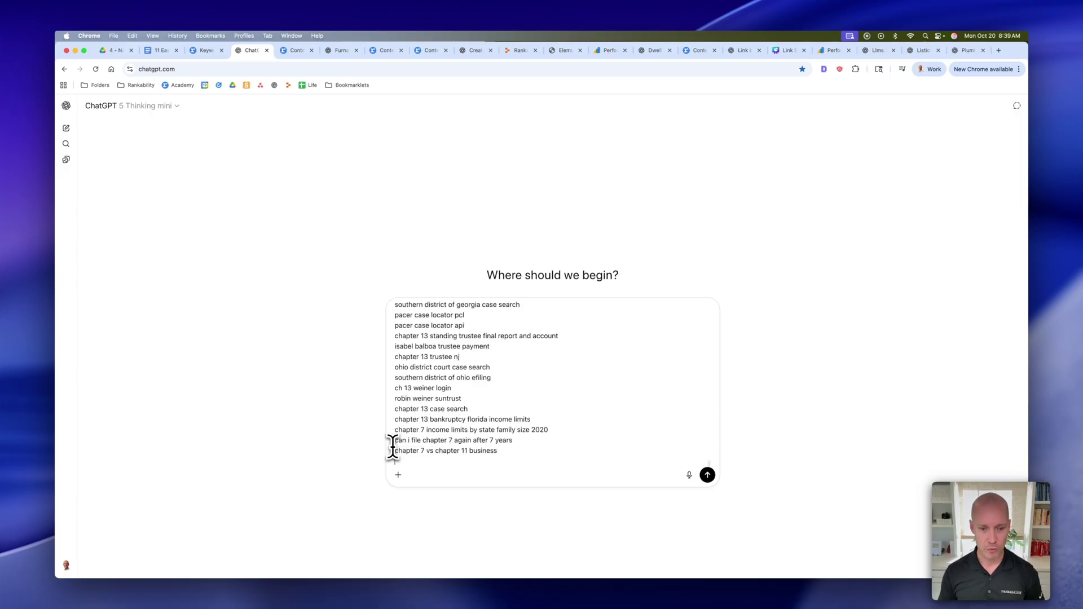
key("Return")
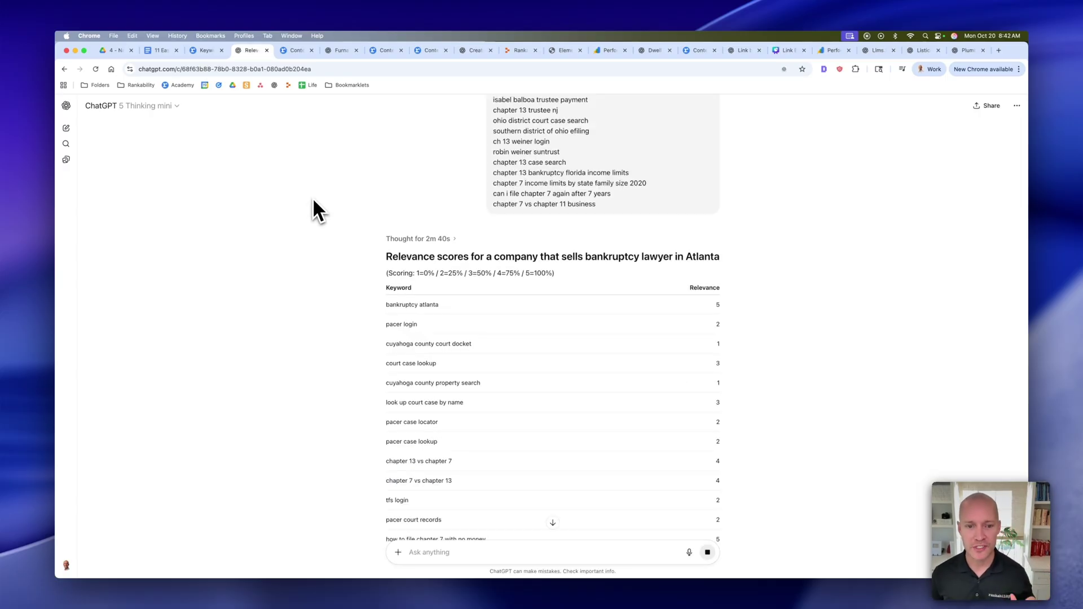
- Scroll through the keyword relevance table ChatGPT returned
scroll(315, 210, "down", 5)
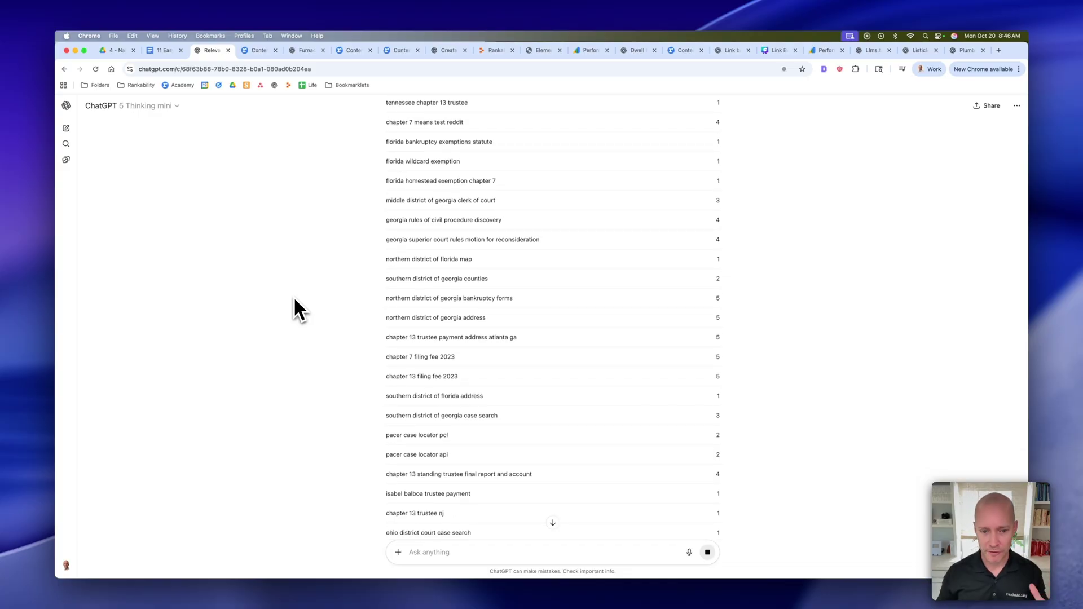
scroll(293, 307, "down", 3)
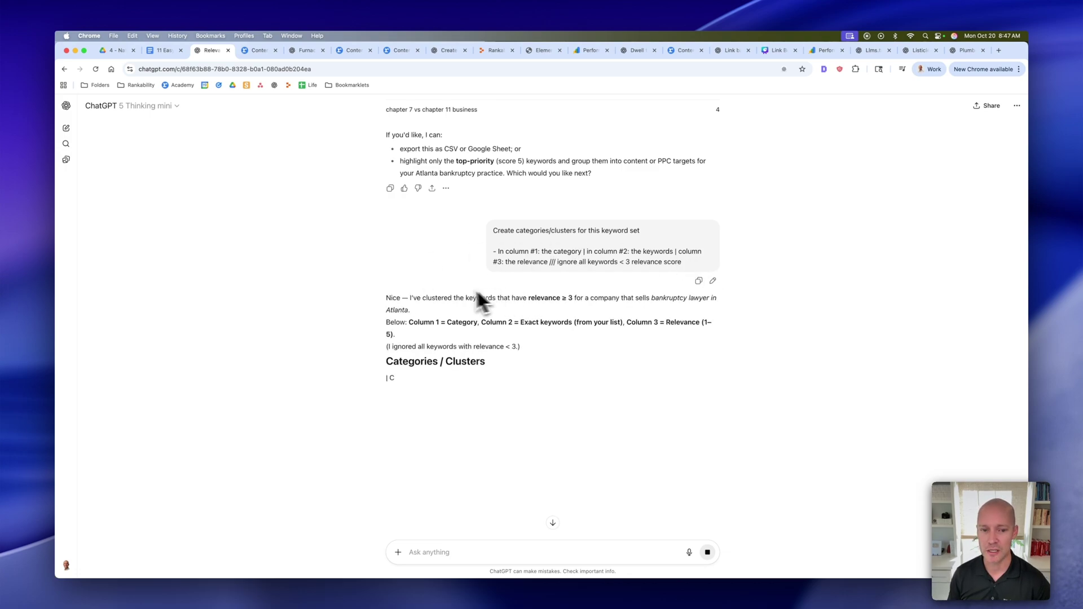
- Scroll through the clusters table: Georgia court searches, chapter comparisons, filing fees, with scores
scroll(354, 281, "down", 1)
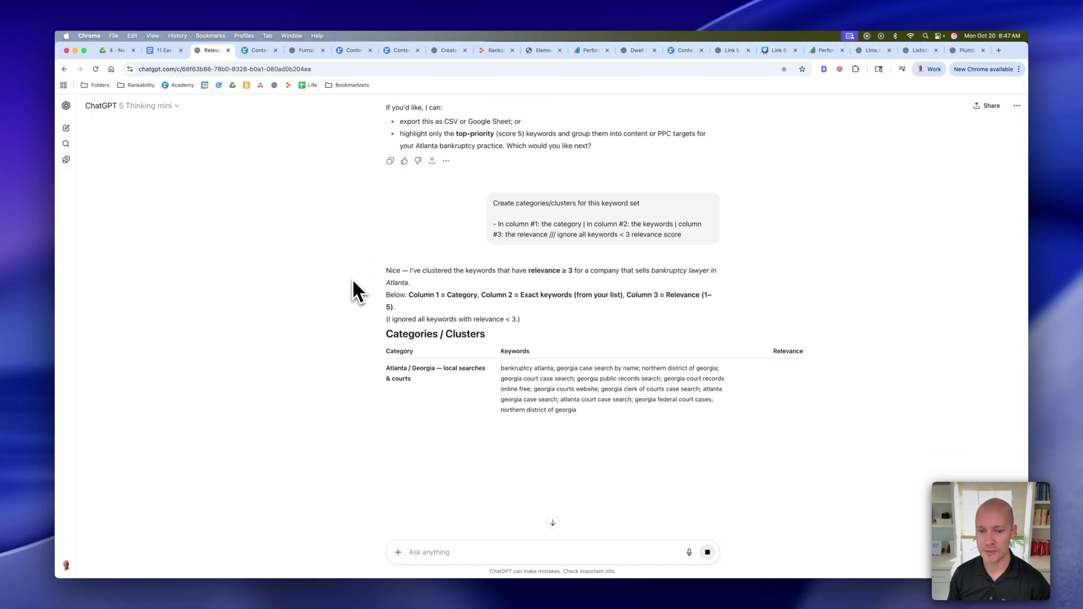
scroll(354, 274, "down", 4)
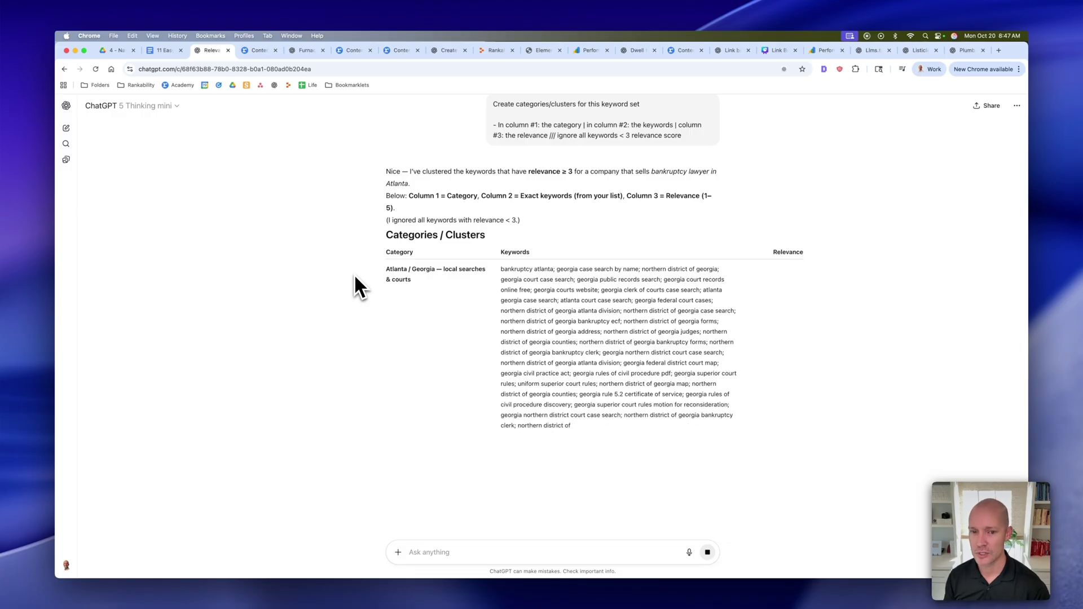
scroll(533, 245, "down", 2)
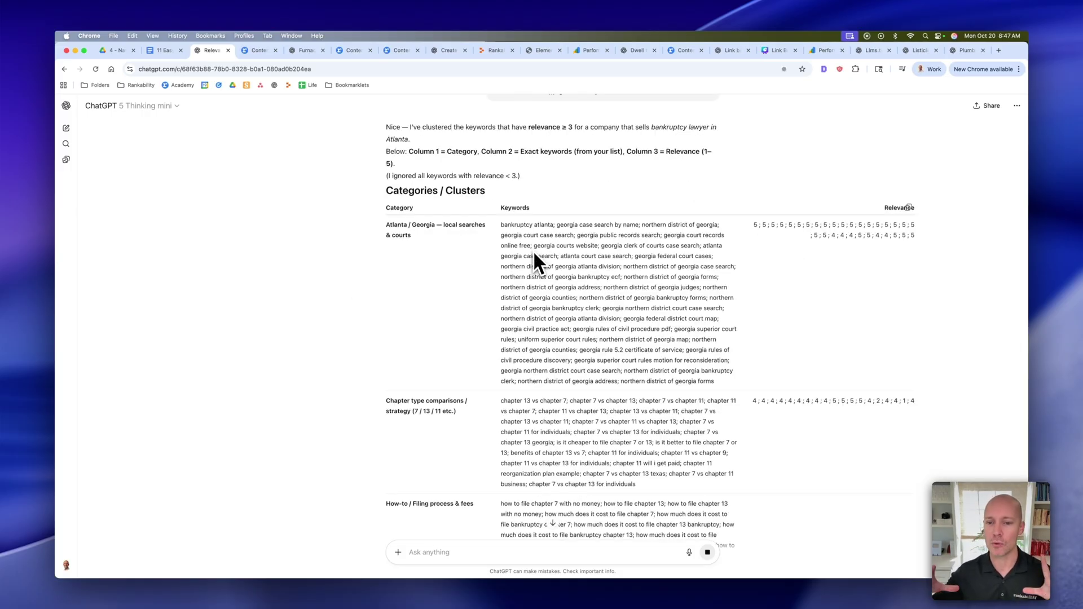
scroll(534, 251, "down", 1)
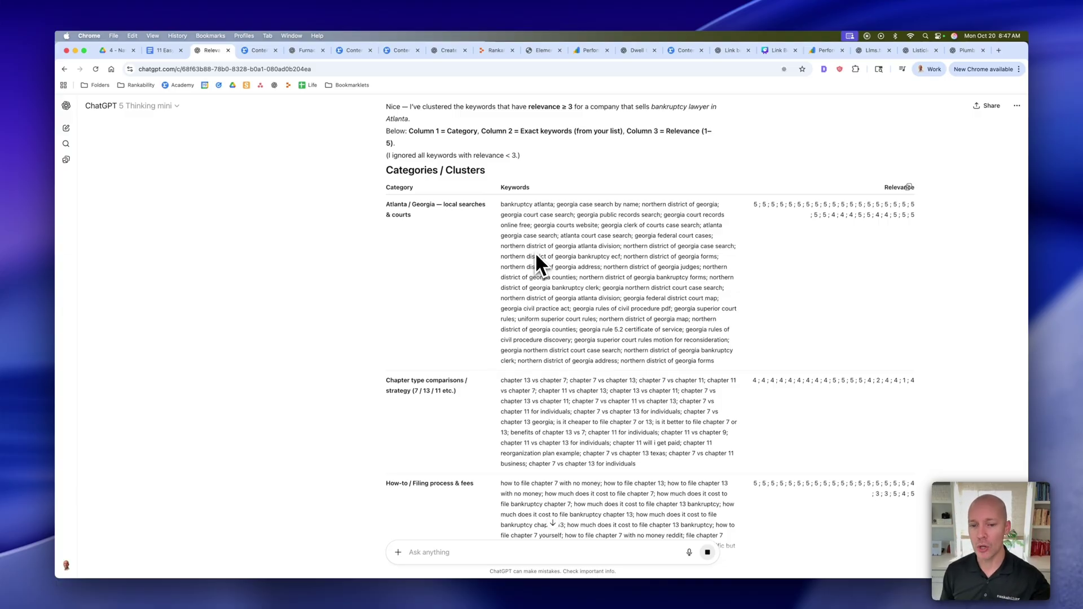
scroll(537, 255, "down", 2)
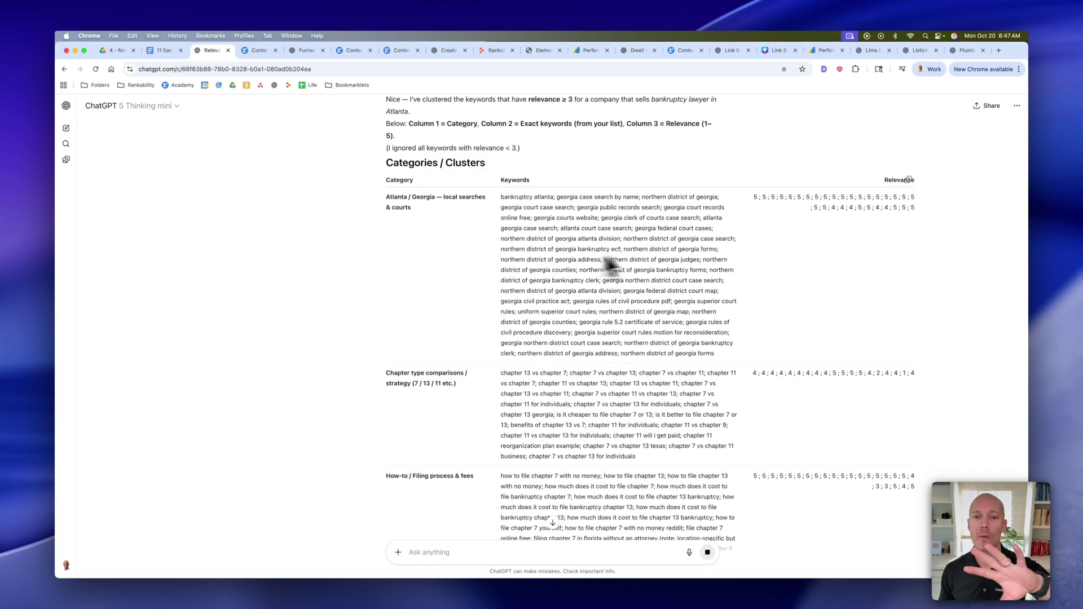
scroll(556, 250, "down", 4)
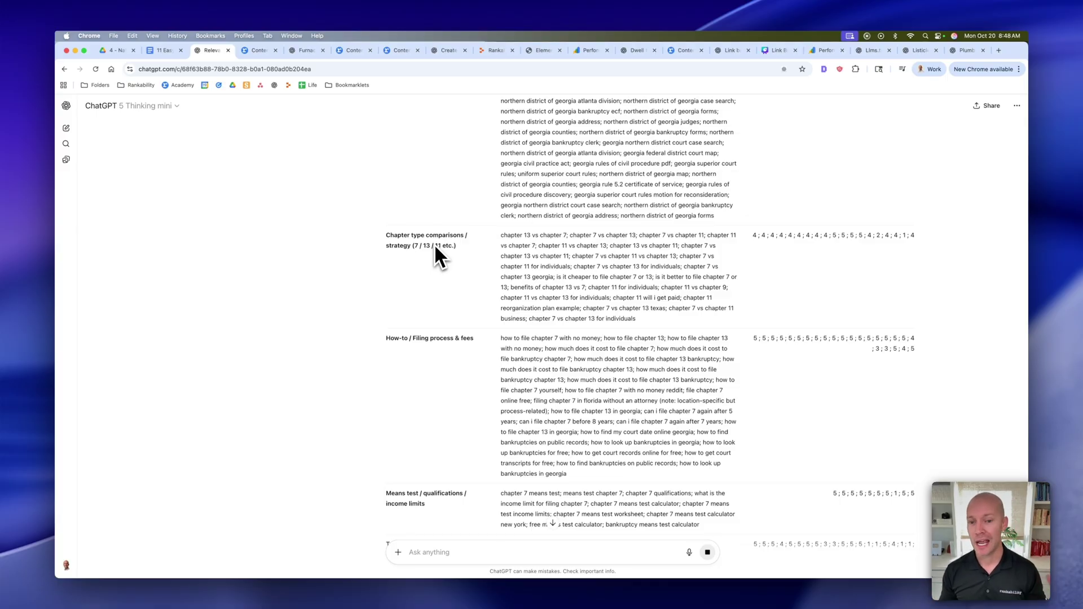
scroll(436, 245, "down", 2)
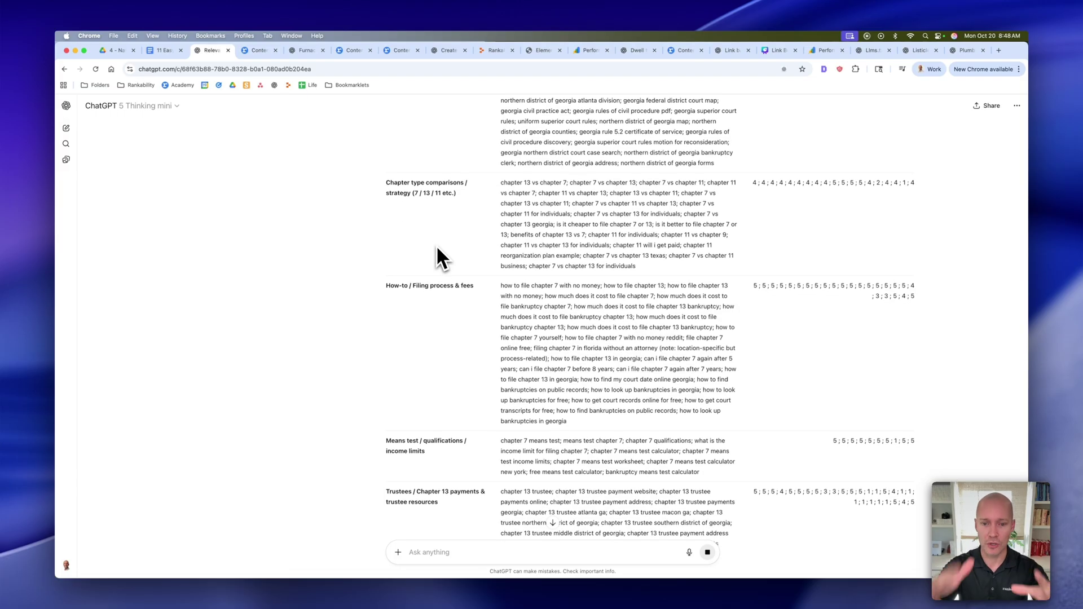
scroll(435, 256, "down", 1)
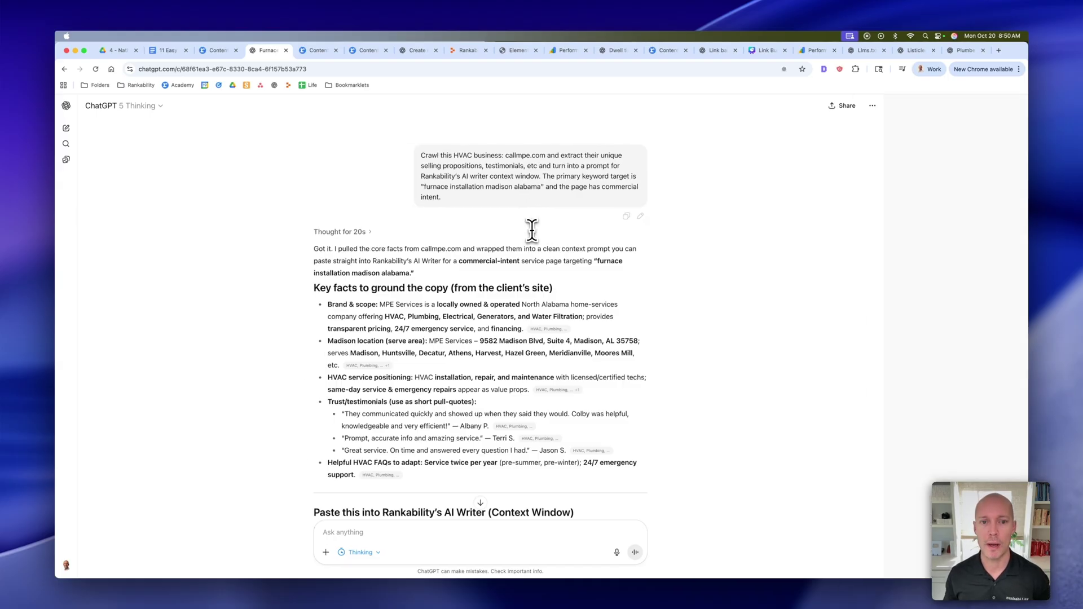
- Zoom in to read the callmpe.com furnace prompt, zoom back out, and show the model options
key("super+equal")
key("super+equal")
key("super+equal")
key("super+equal")
key("super+equal")
key("super+equal")
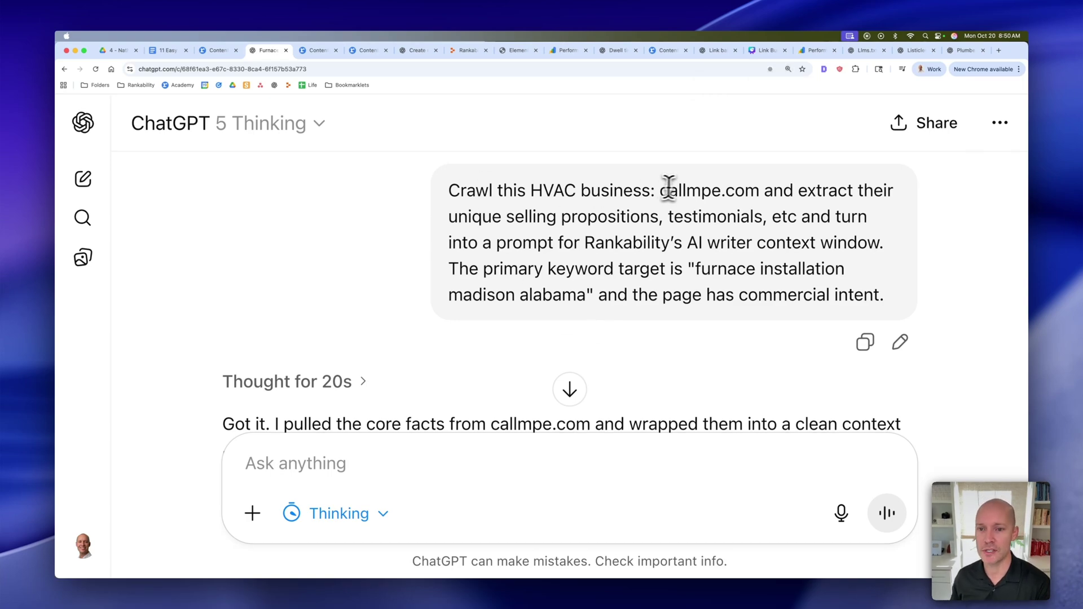
left_click_drag(659, 190, 756, 192)
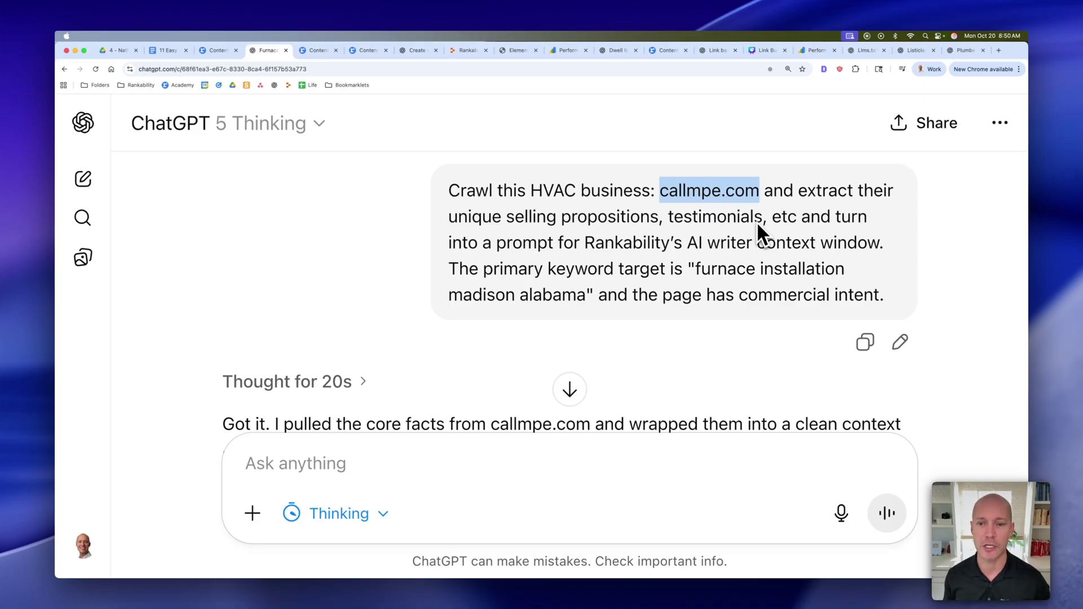
left_click(722, 228)
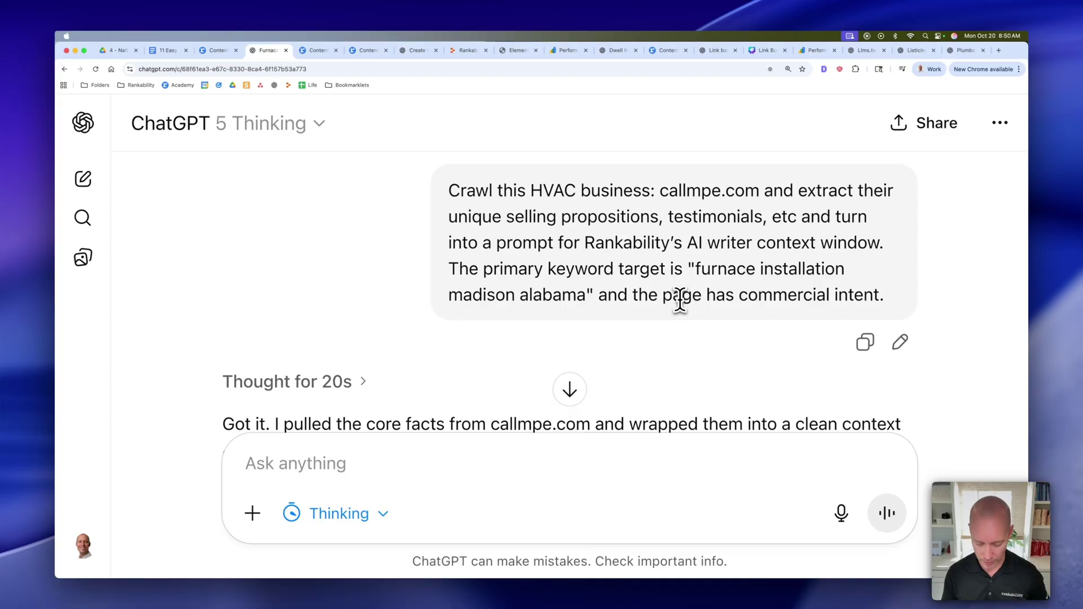
key("super+minus")
key("super+minus")
key("super+minus")
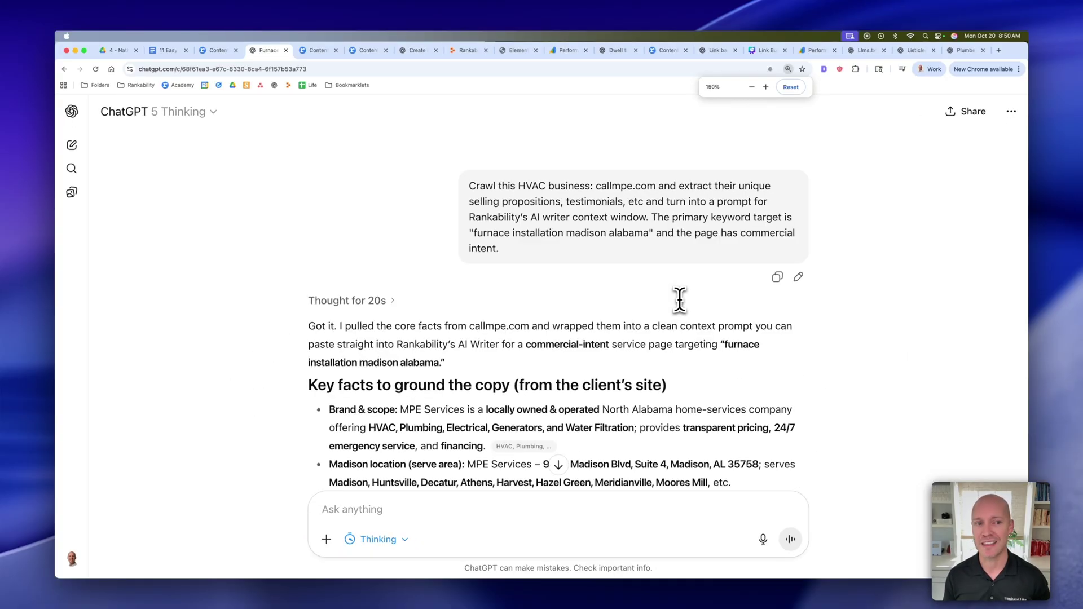
key("super+minus")
key("super+minus")
key("super+minus")
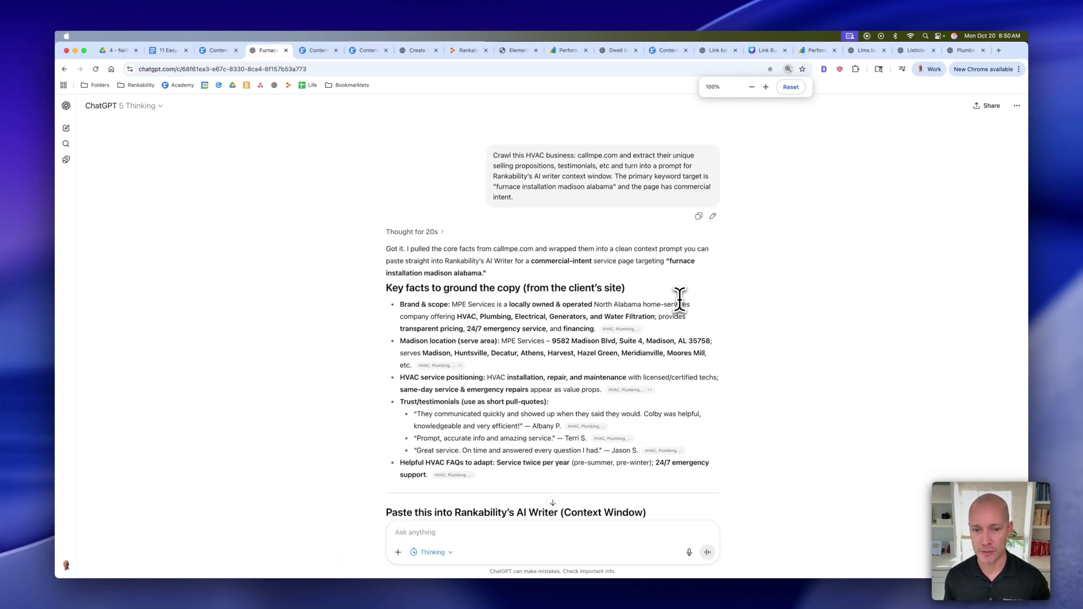
left_click(148, 106)
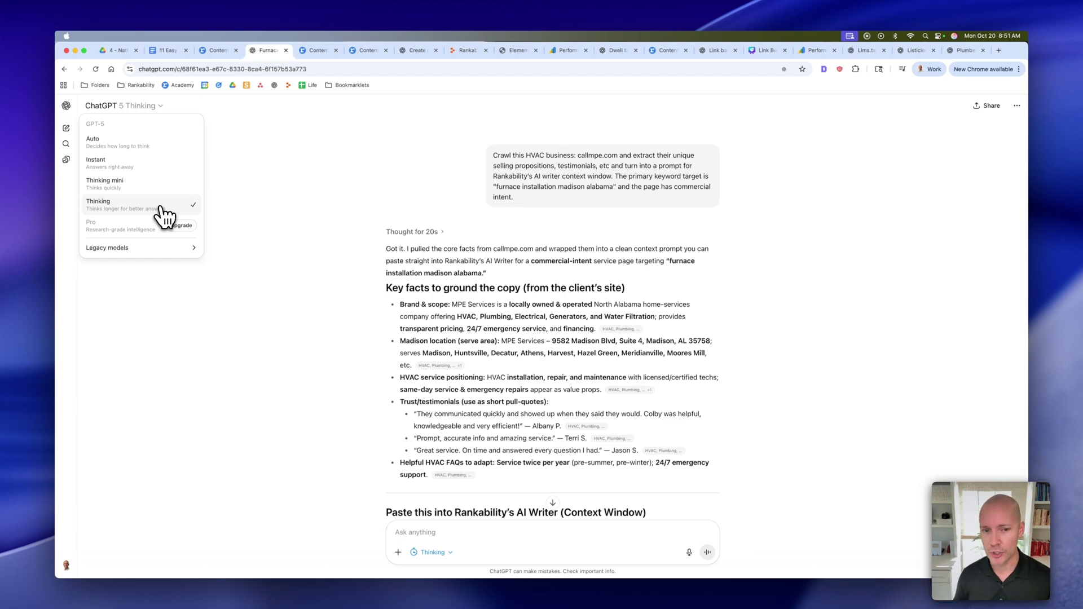
- Reveal the 'Thought for 20s' crawl activity and 12 sources, then return to Rankability's Content Optimizer
left_click(307, 286)
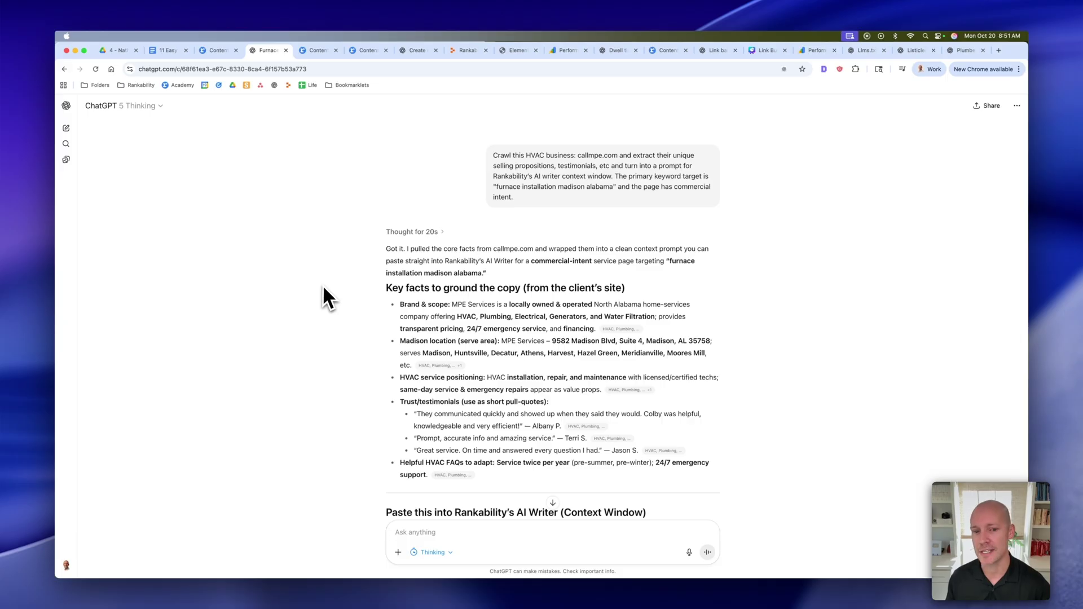
left_click(410, 233)
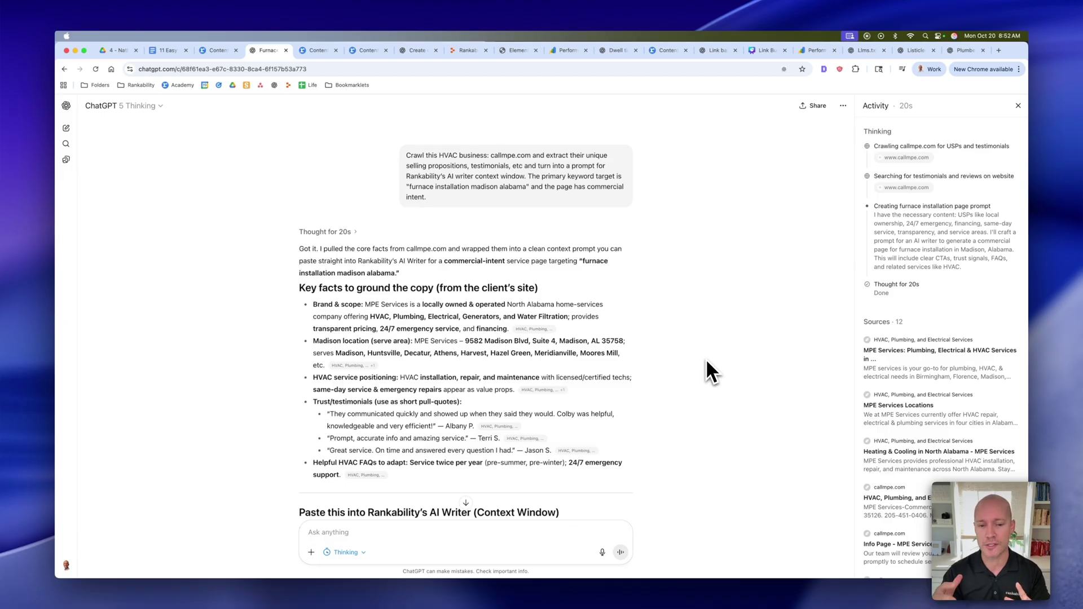
key("super+alt+Left")
- Run the optimizer for 'furnace installation madison alabama' with AI Brief, Outline, and First Draft as a Service Page
left_click(370, 169)
type("furnace installation madison alabama")
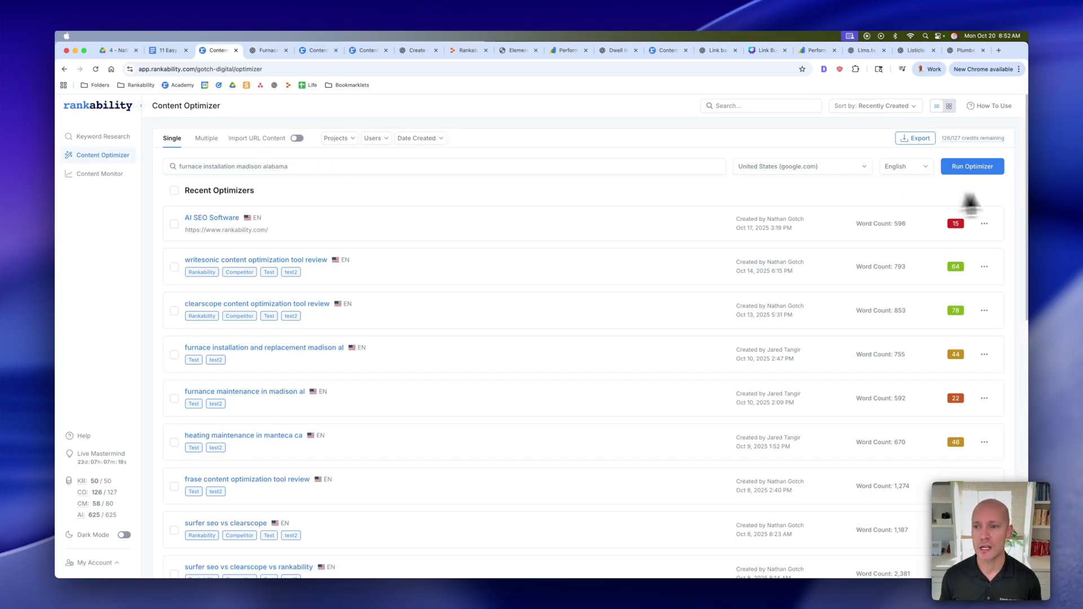
left_click(979, 171)
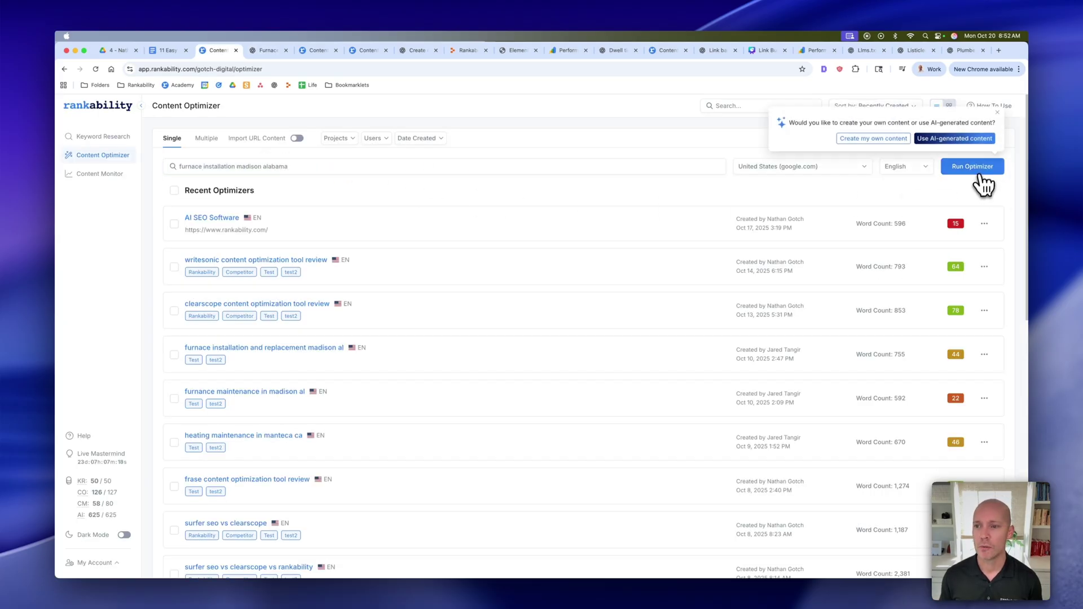
left_click(955, 144)
left_click(511, 302)
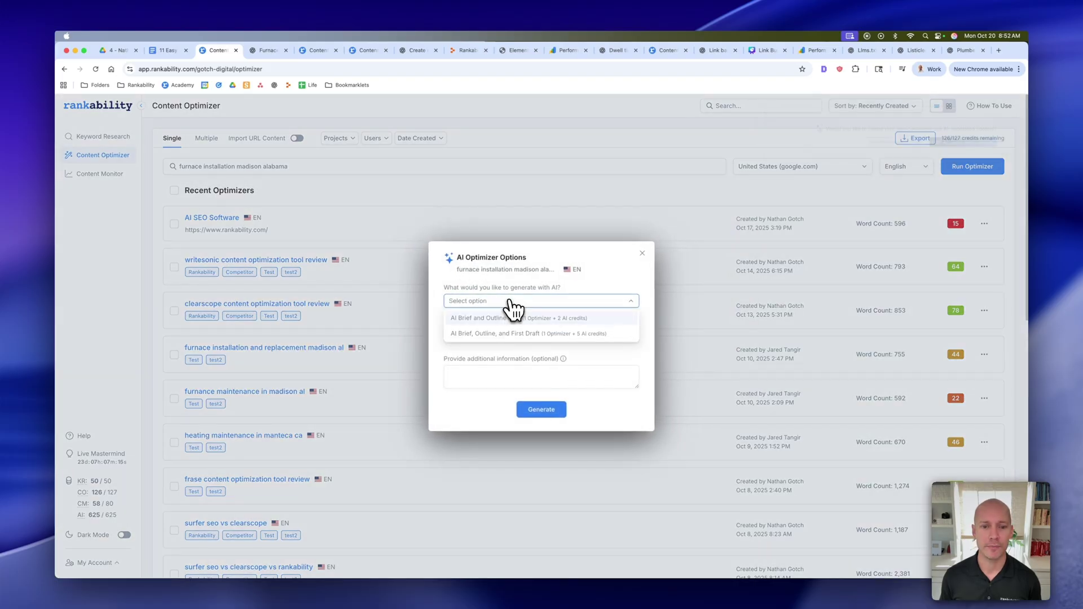
left_click(506, 334)
left_click(504, 337)
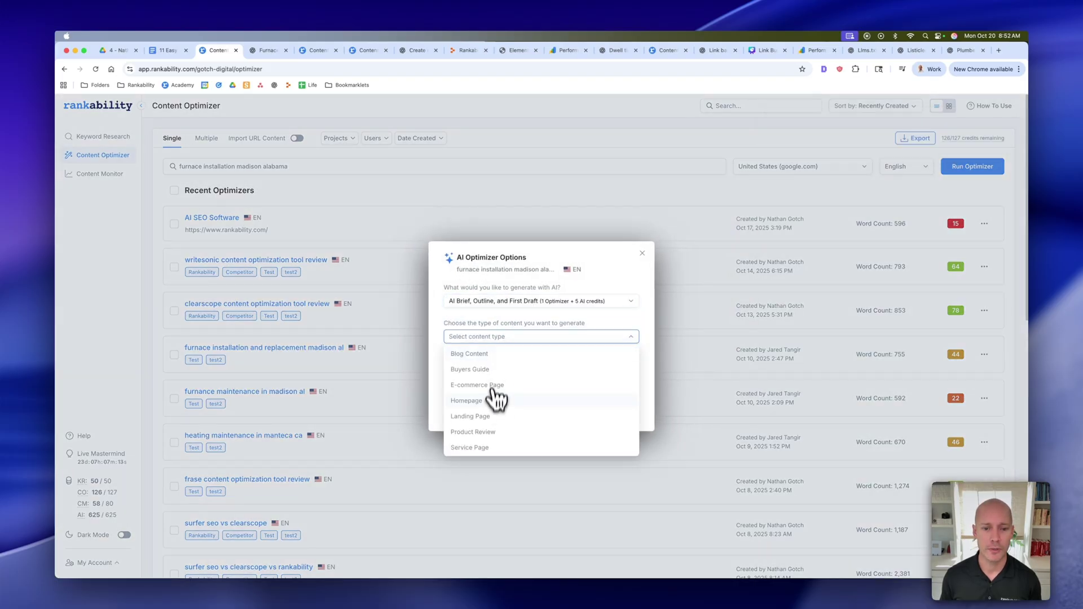
left_click(484, 447)
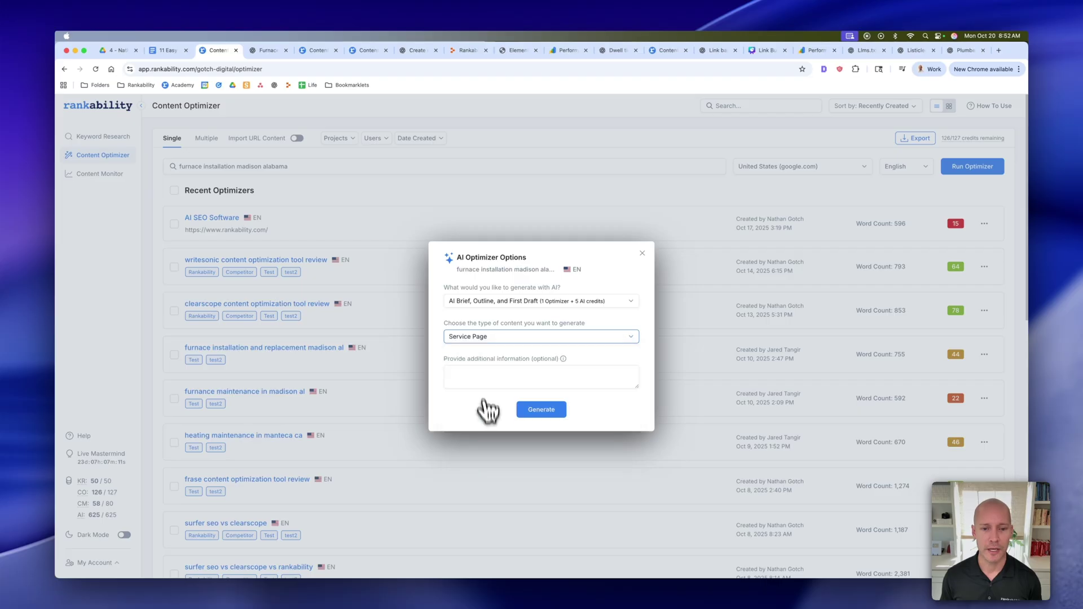
- Copy the brand brief from ChatGPT into the additional information box and open the new optimizer
left_click(269, 51)
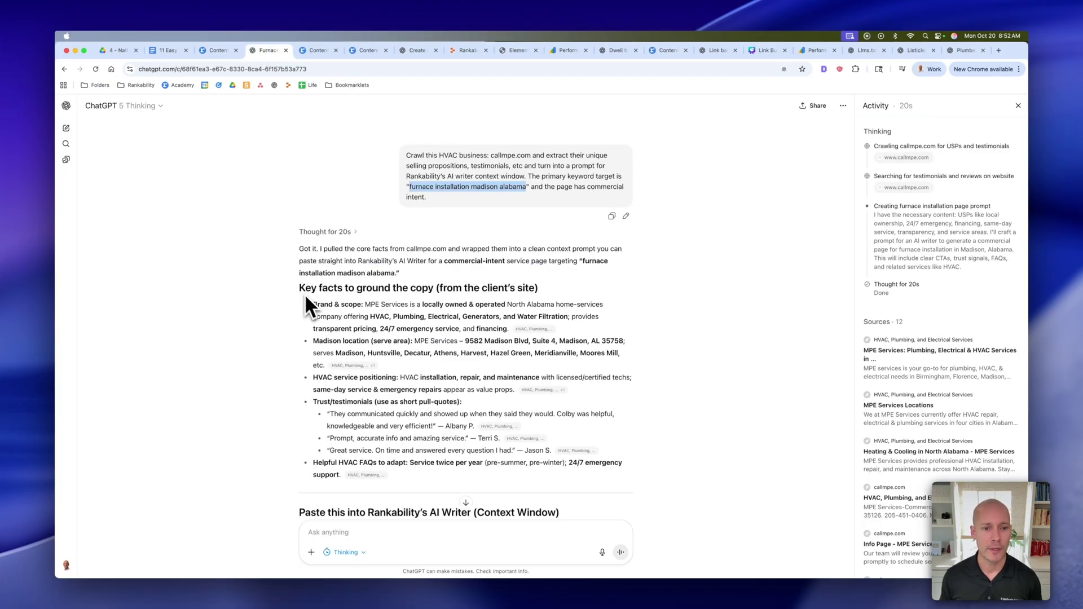
scroll(305, 297, "down", 5)
left_click_drag(307, 351, 525, 353)
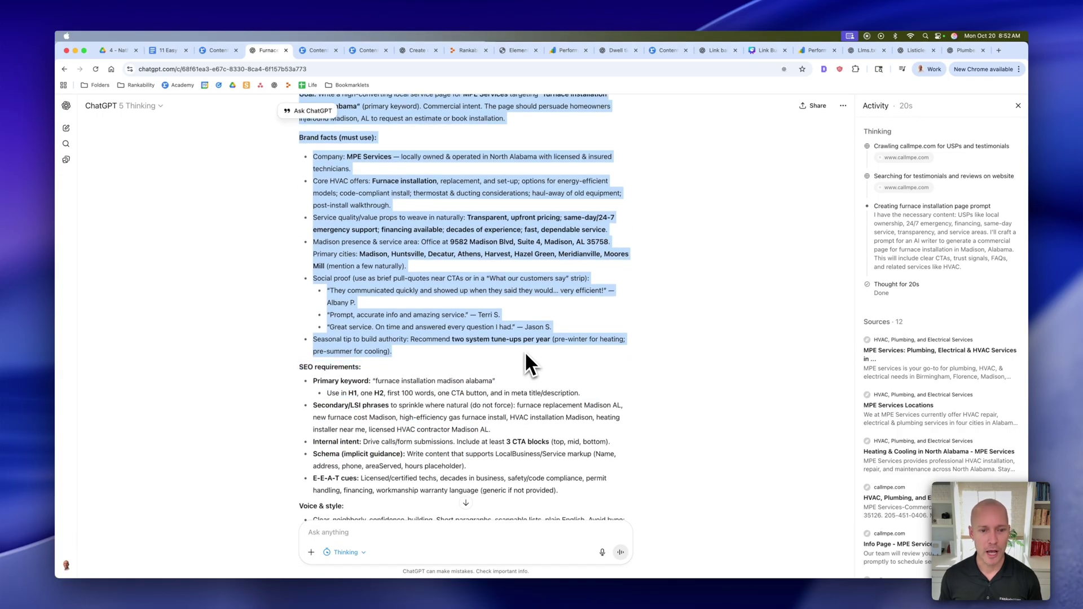
left_click(217, 50)
left_click(503, 377)
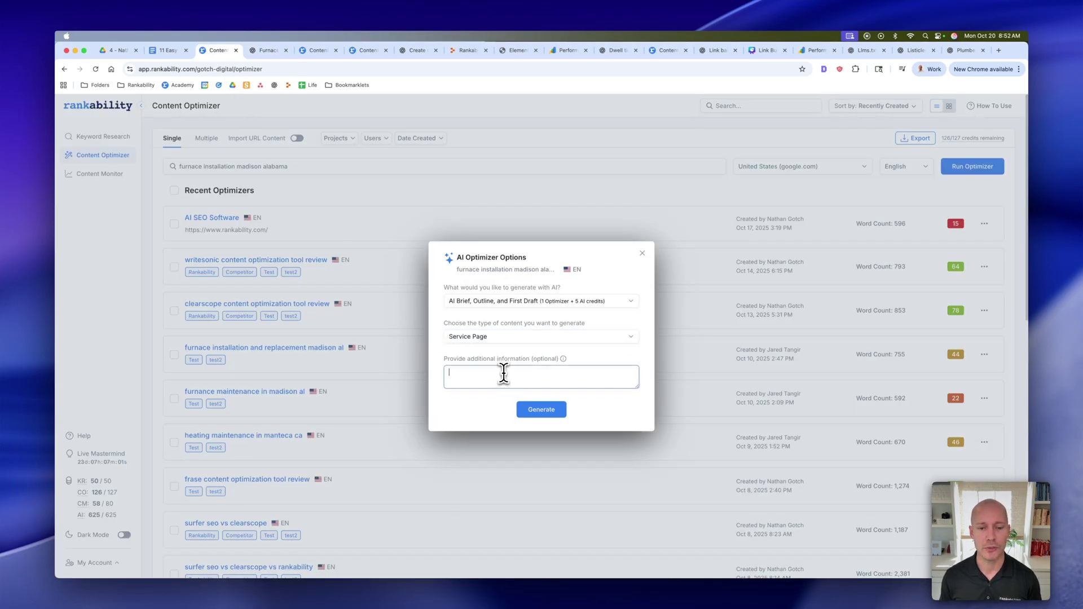
key("super+v")
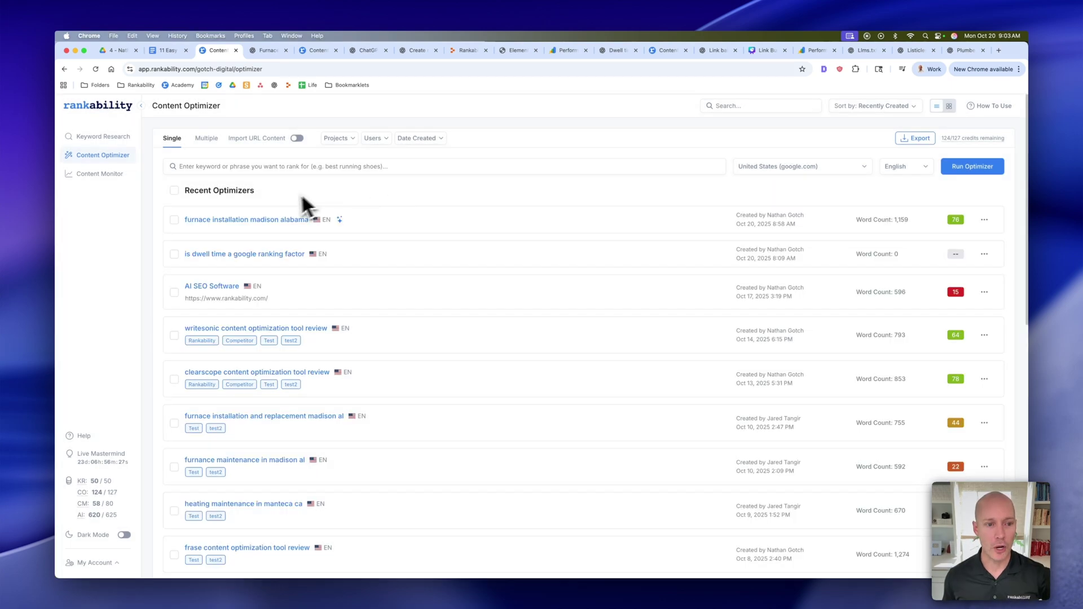
left_click(250, 221)
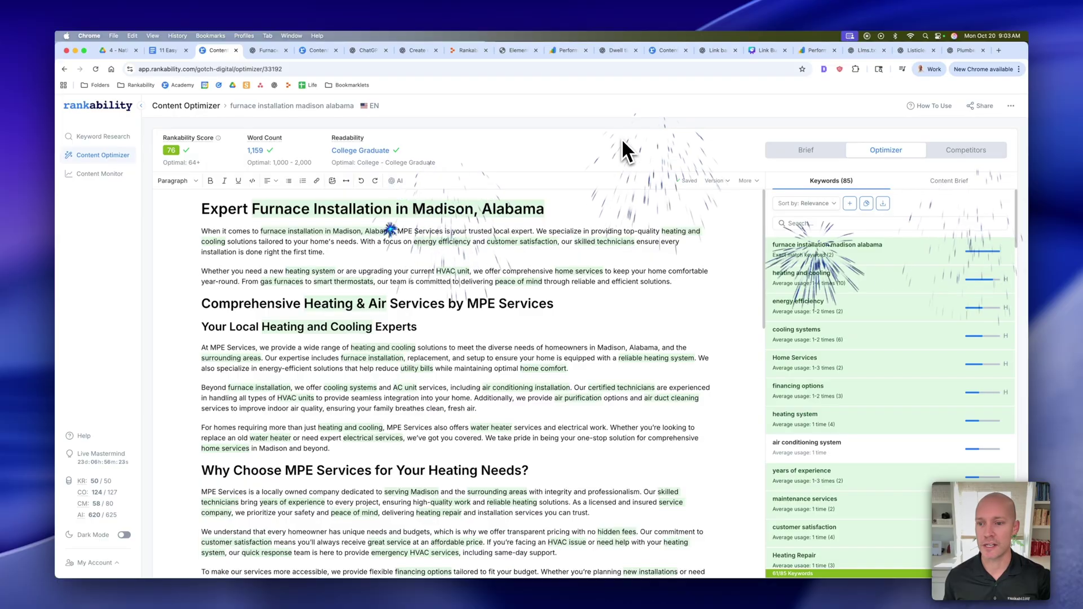
- Scroll through the generated 'Expert Furnace Installation in Madison, Alabama' draft
scroll(610, 297, "down", 5)
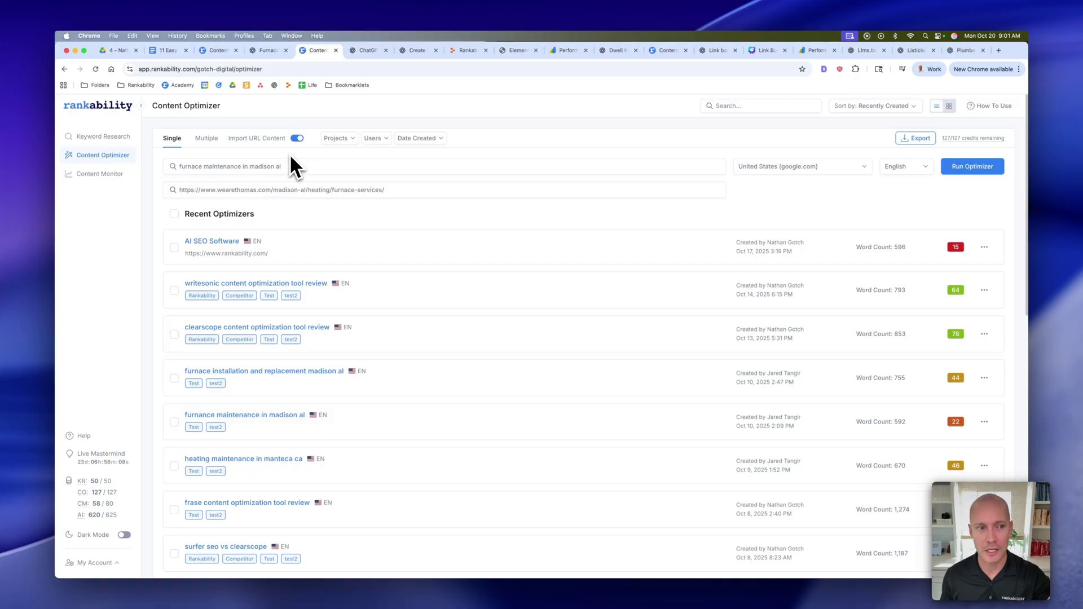
- Run the 'furnace maintenance in madison al' optimizer on the imported furnace-services page and open it
left_click(291, 169)
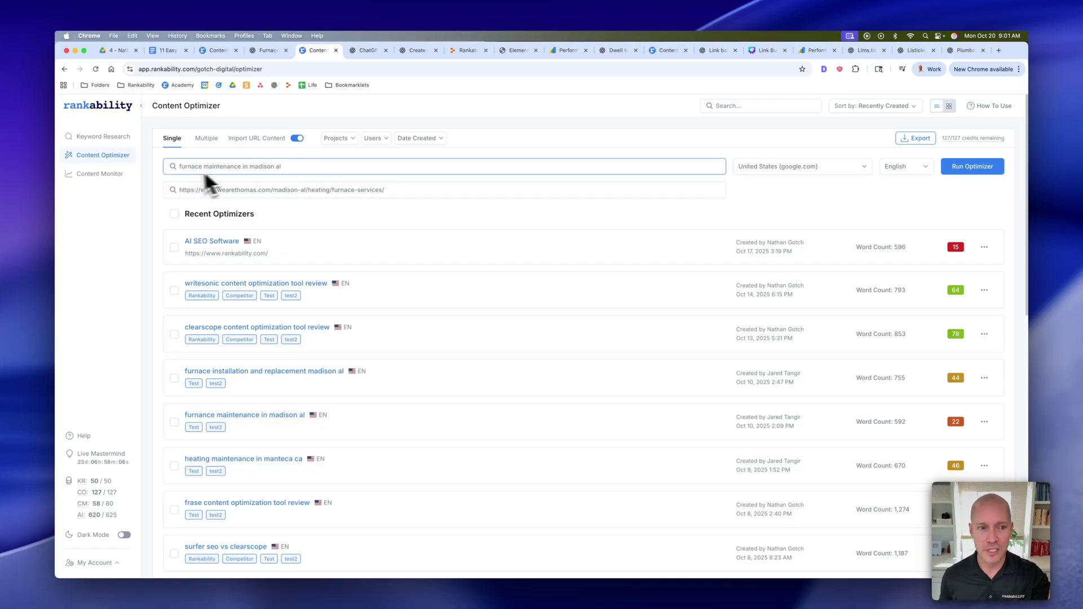
left_click(207, 188)
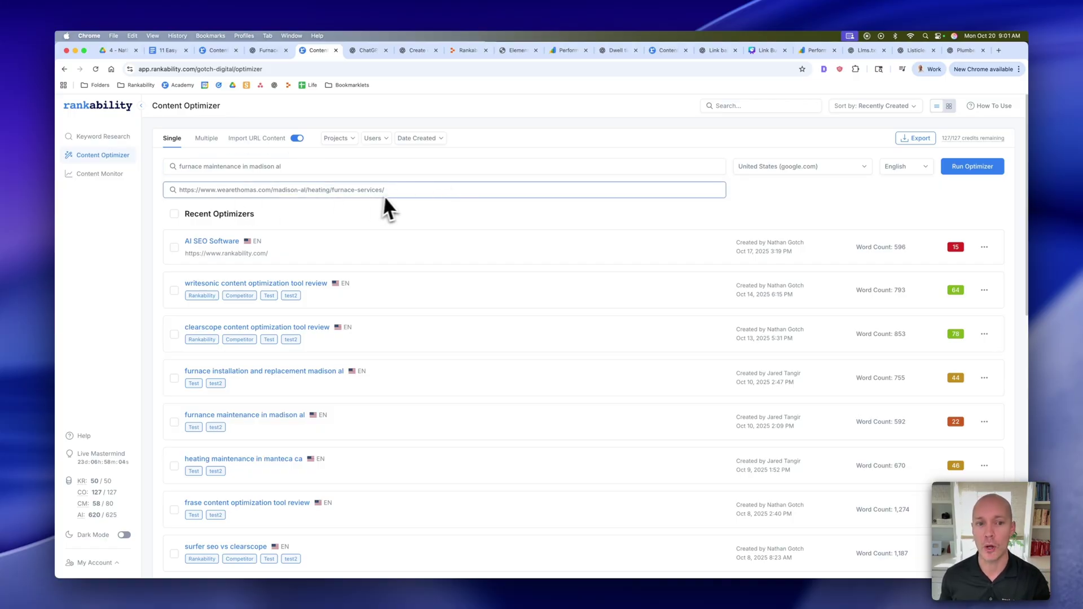
left_click(455, 207)
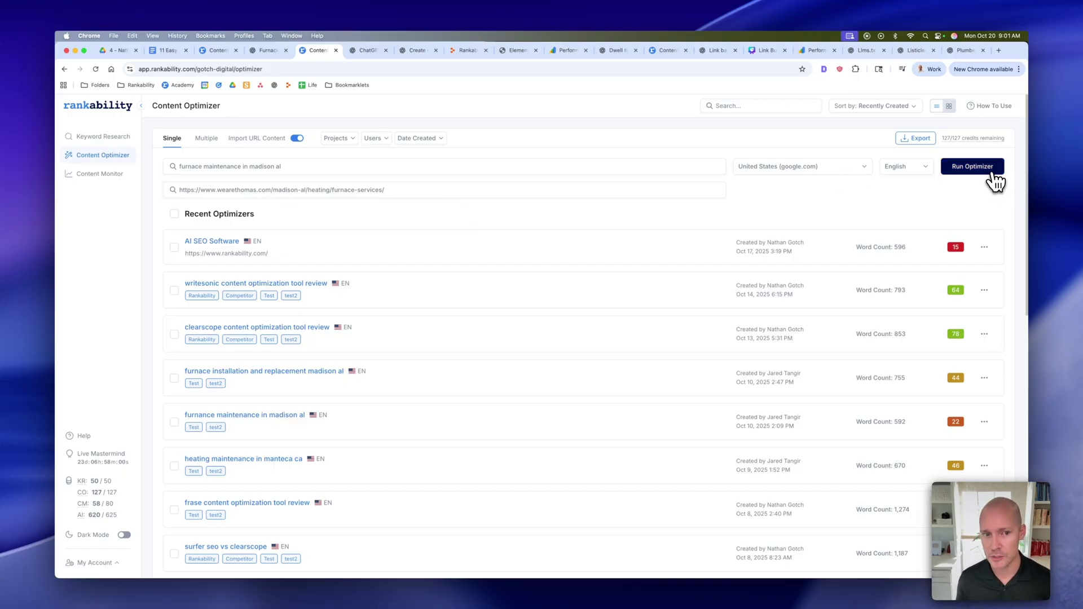
left_click(973, 166)
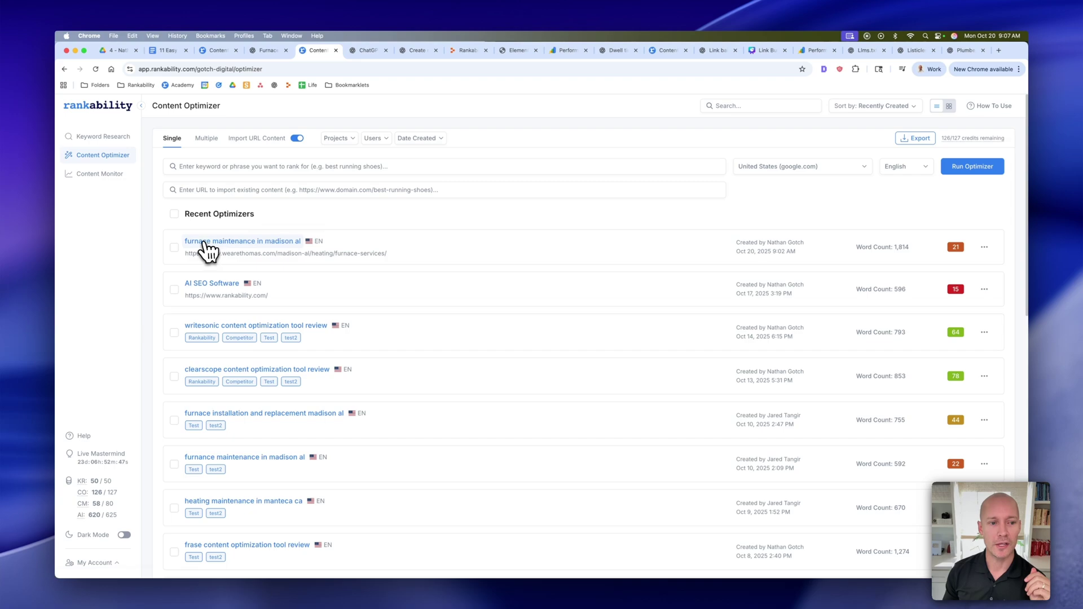
left_click(202, 244)
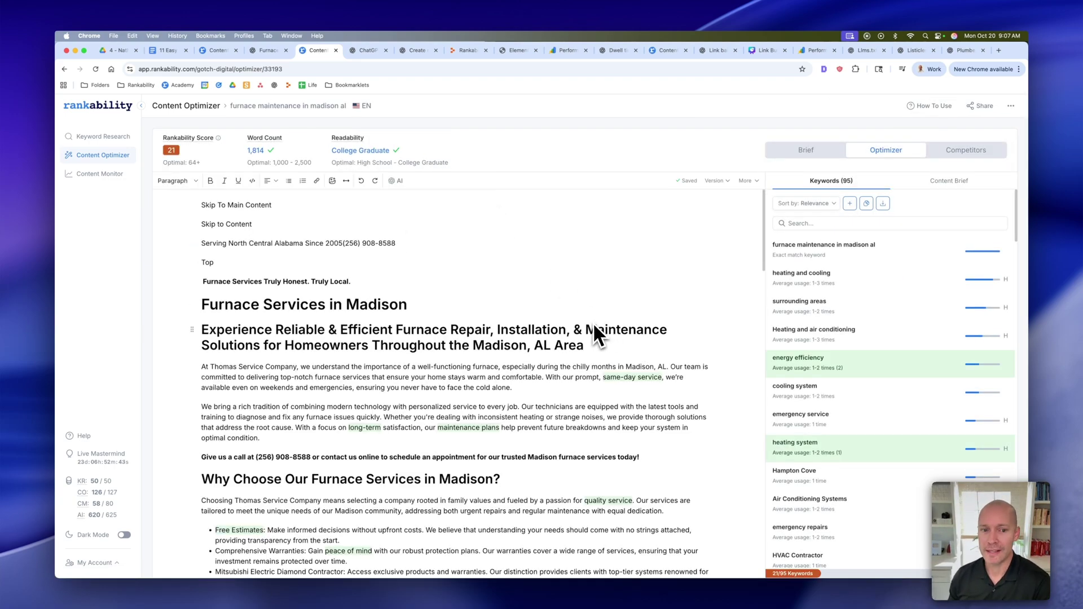
- Compare the furnace installation and maintenance optimizer scores, then sort the maintenance keywords with Unused first
left_click(215, 51)
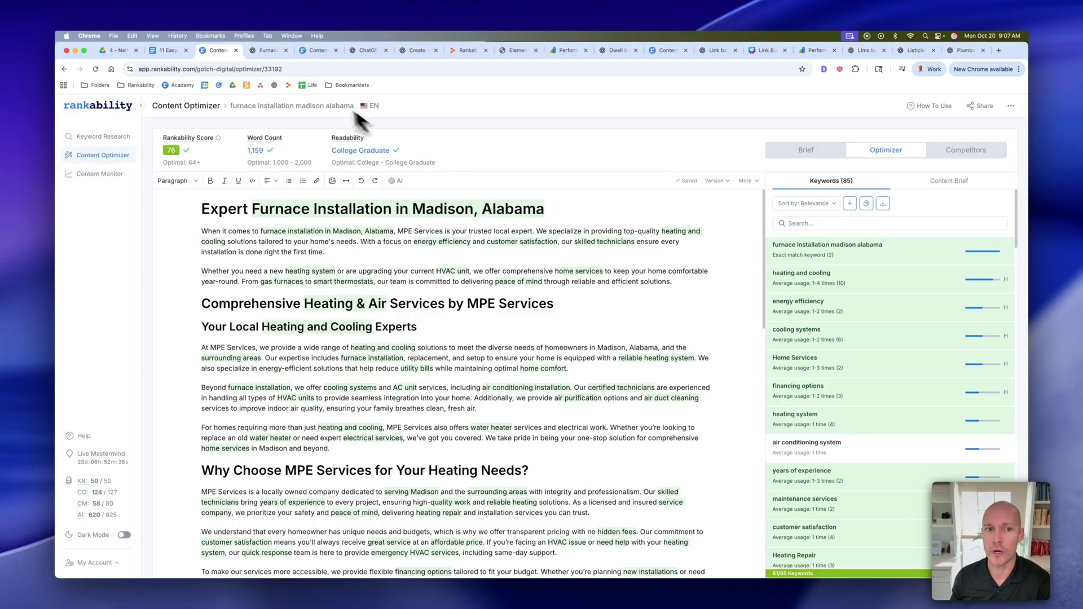
left_click(318, 53)
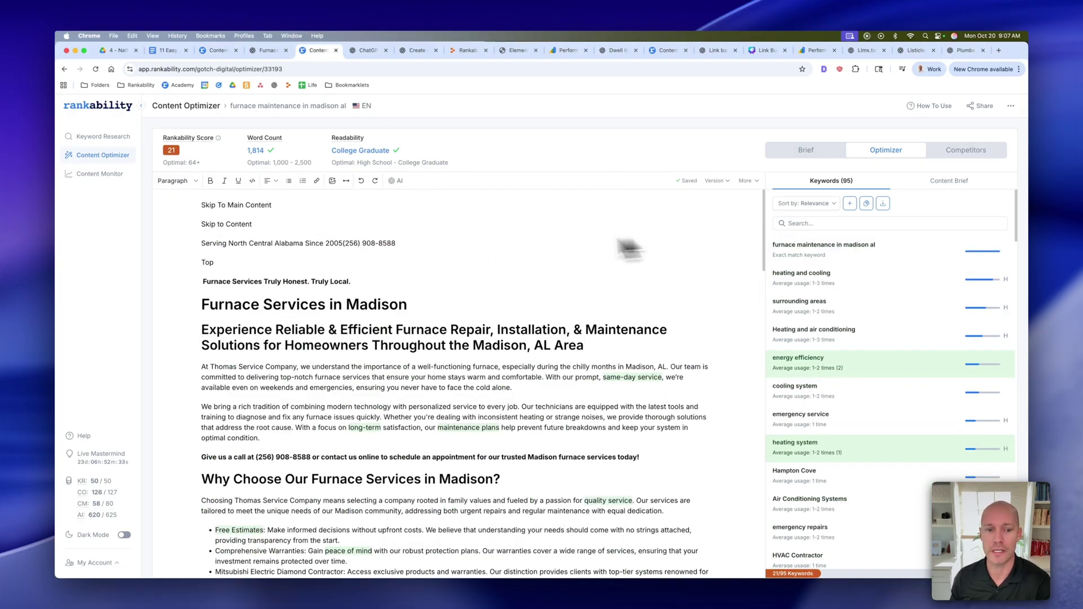
left_click(804, 204)
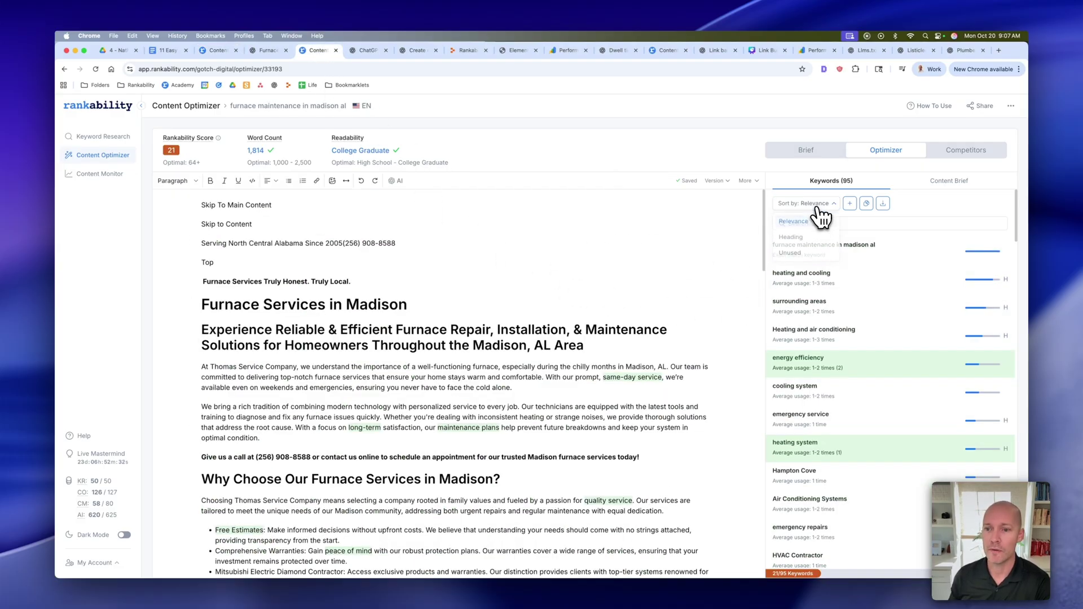
left_click(816, 255)
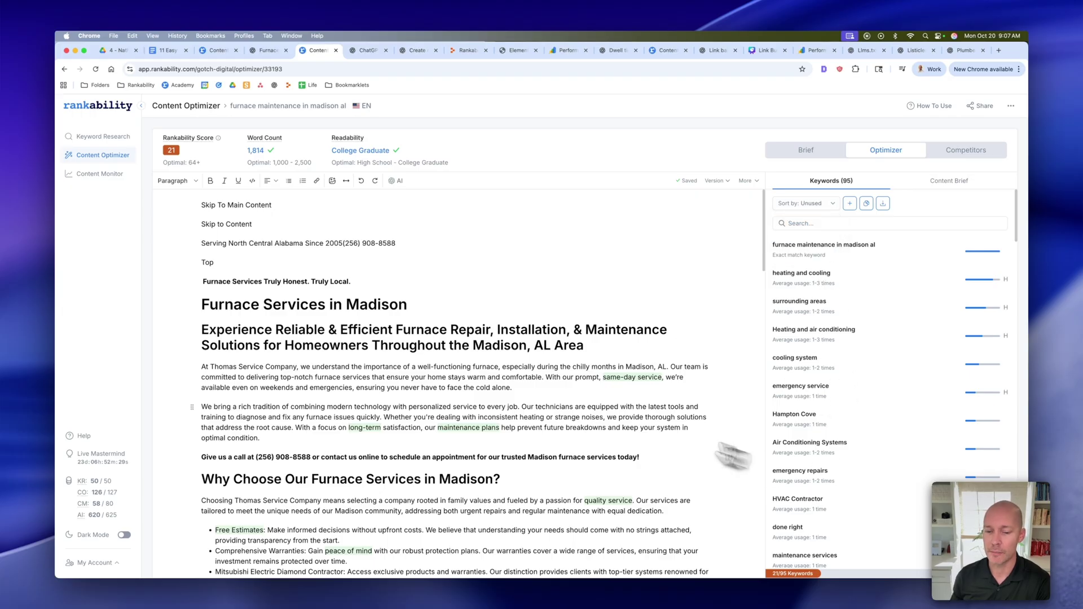
scroll(621, 412, "down", 5)
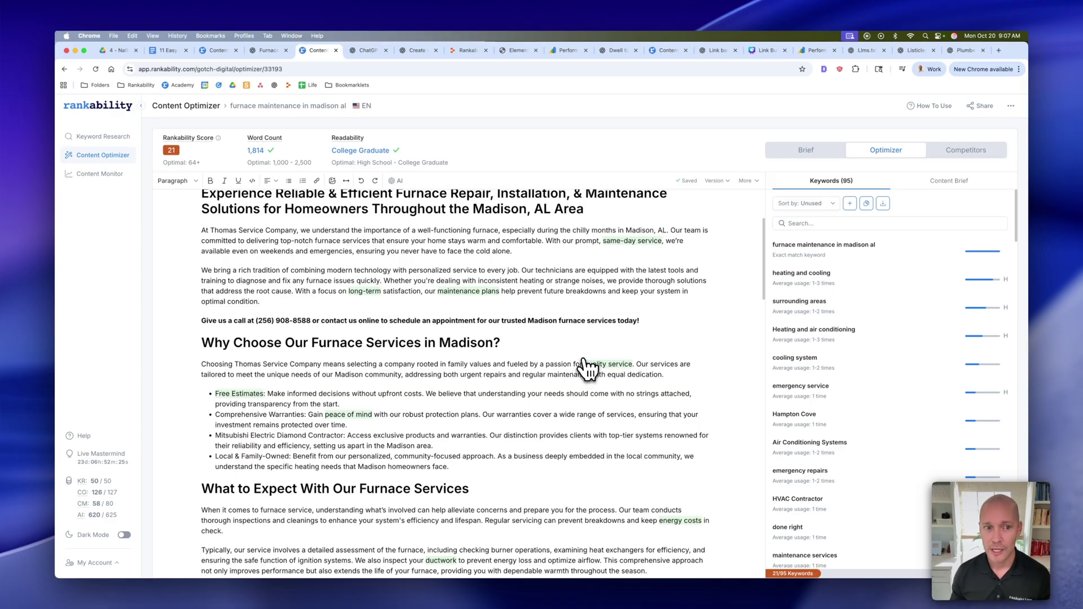
scroll(586, 370, "up", 5)
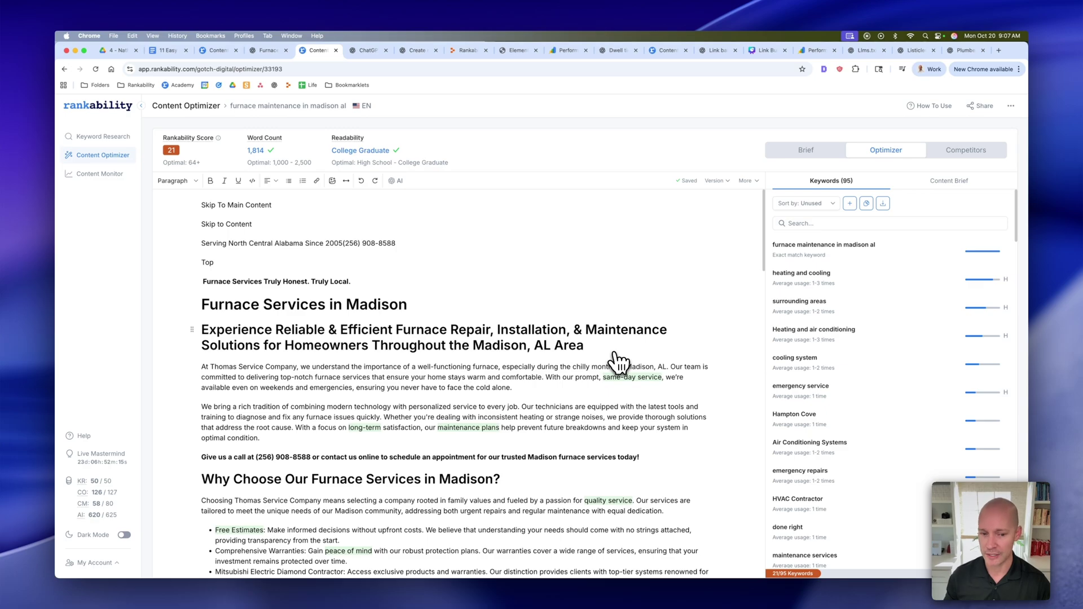
- Copy the entire imported furnace maintenance page text from the Rankability editor
scroll(549, 297, "down", 1)
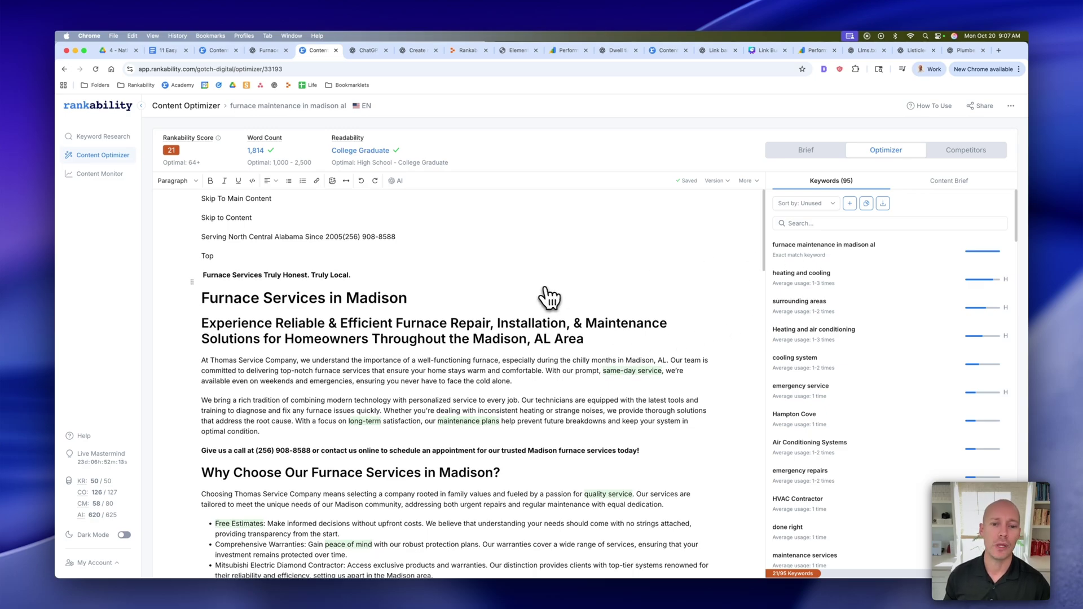
scroll(549, 297, "down", 20)
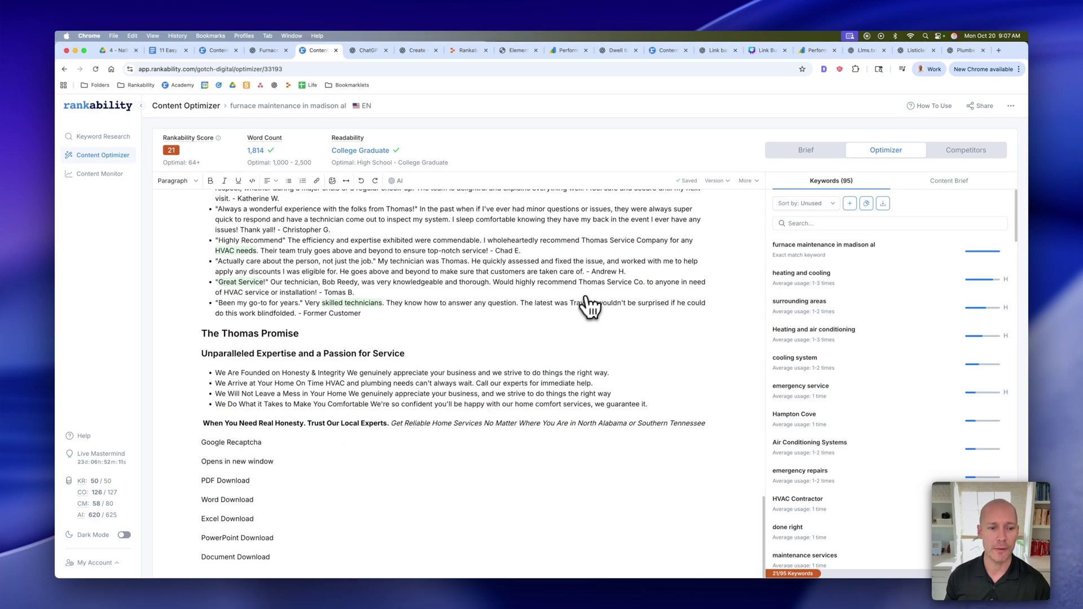
scroll(587, 313, "up", 20)
left_click(564, 260)
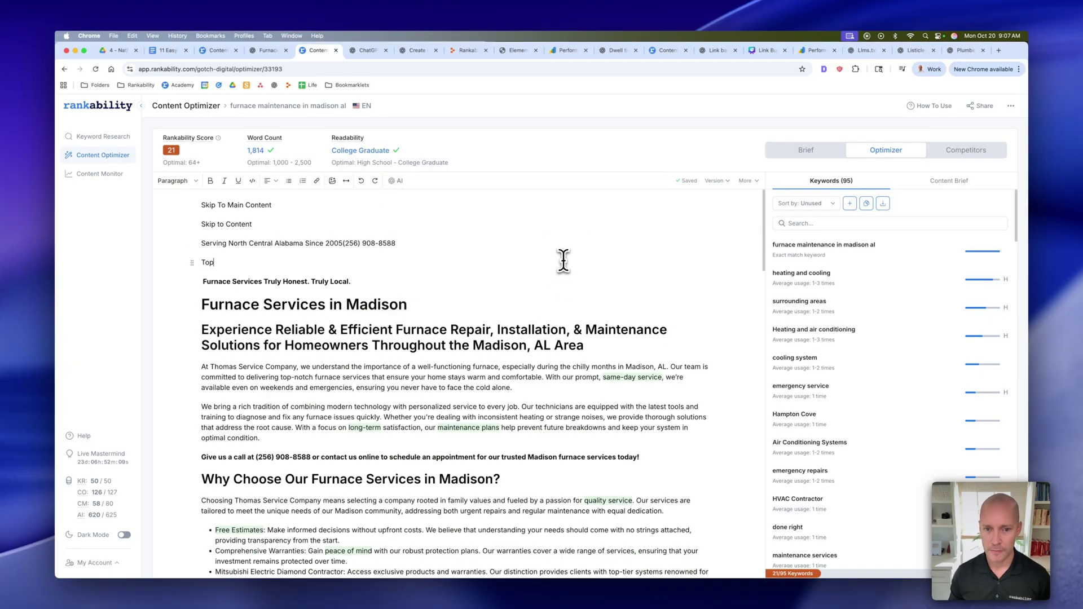
key("ctrl+a")
key("ctrl+c")
left_click(475, 261)
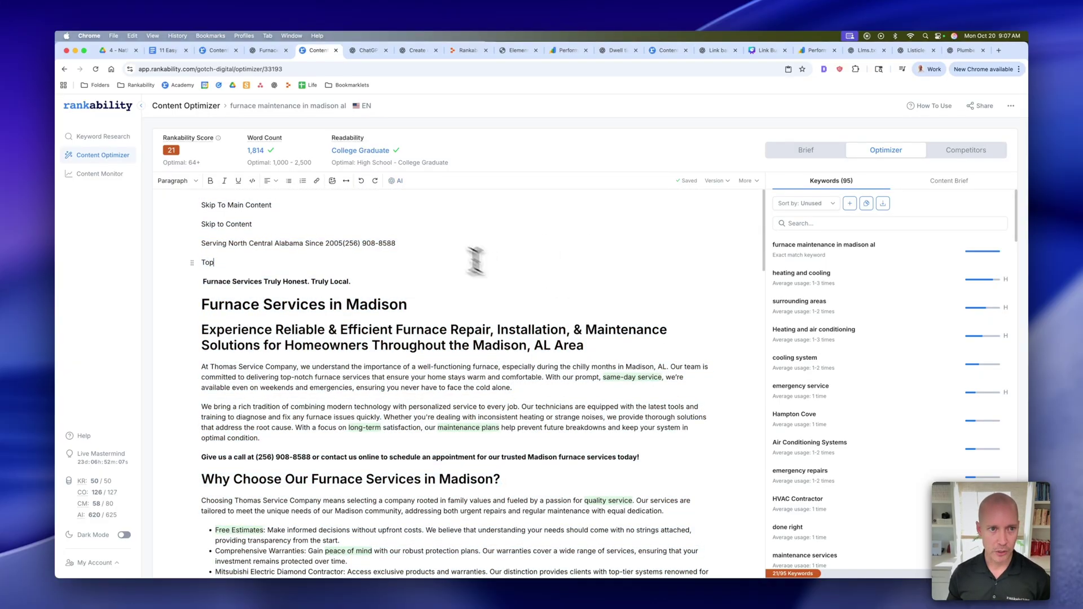
- Edit the ChatGPT revise-copy prompt, adding a colon after 'copy' and a '|' separator after the primary topic
left_click(366, 51)
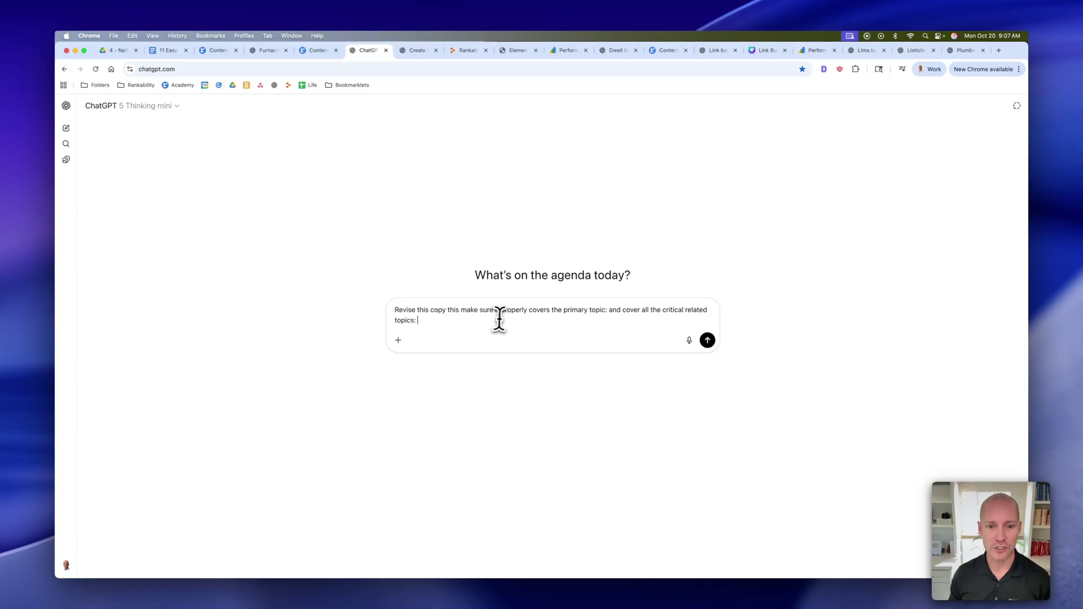
left_click(447, 313)
key("BackSpace")
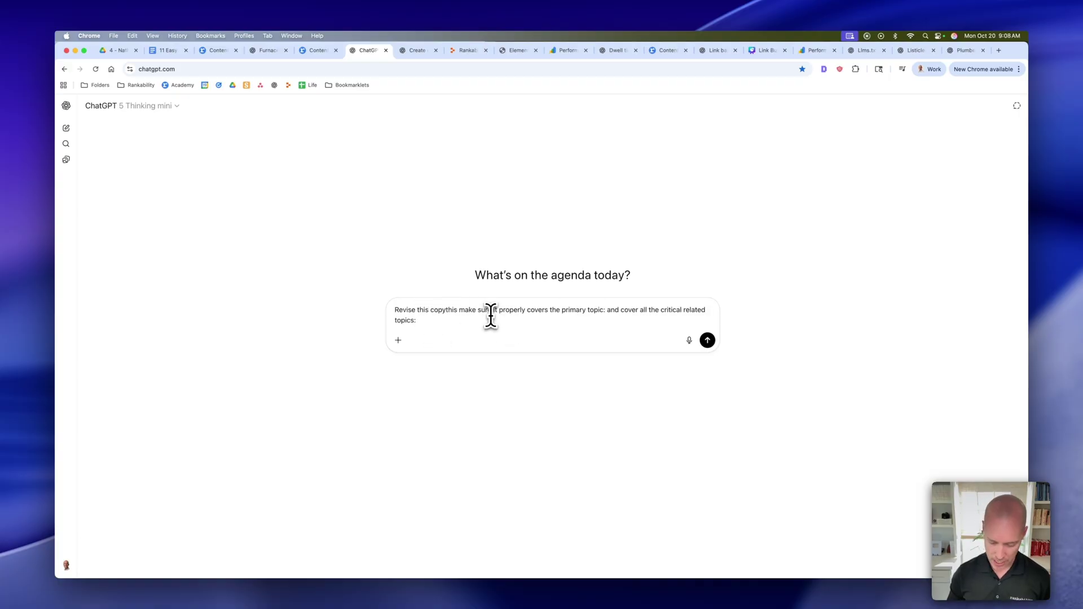
type(":")
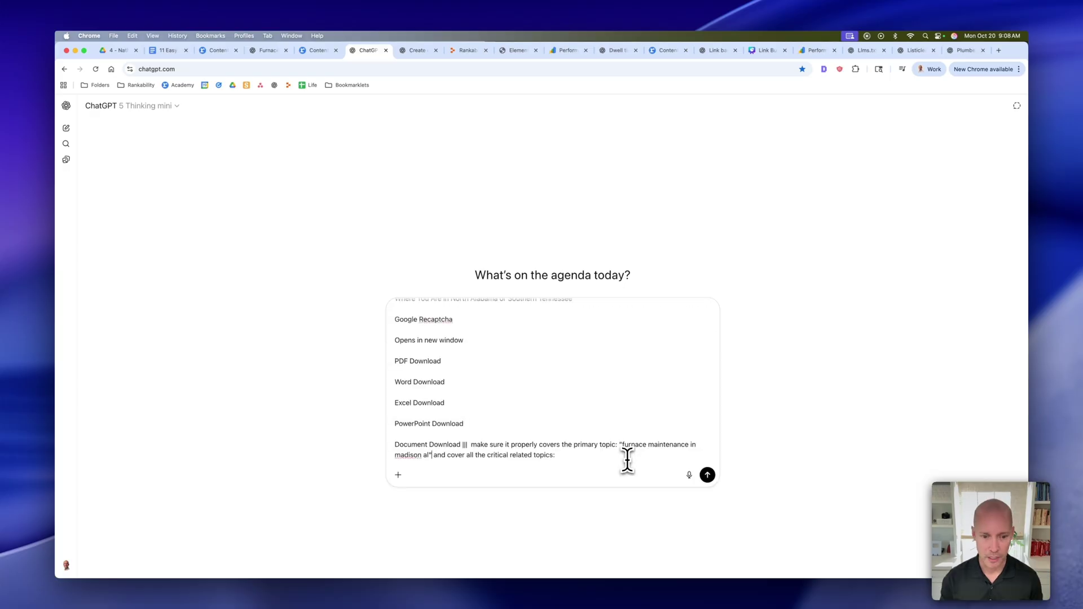
type("|")
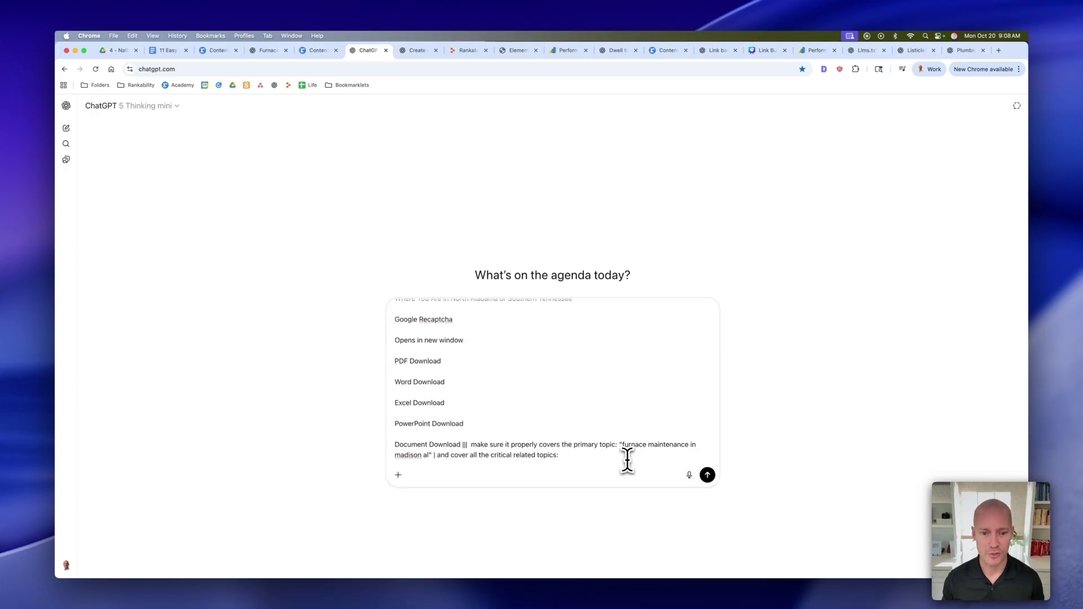
left_click(515, 456)
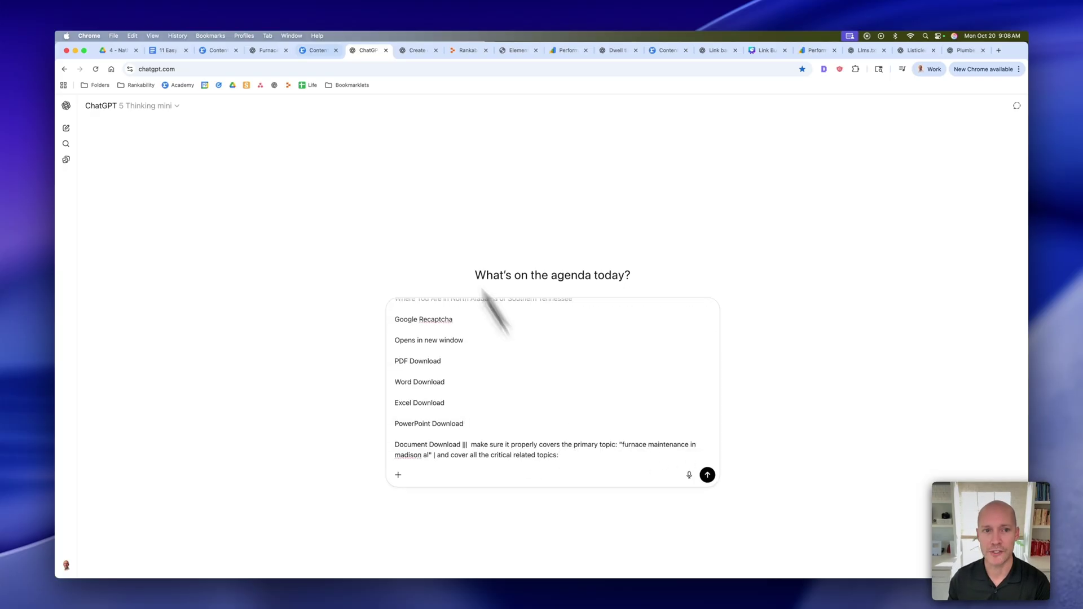
left_click(311, 50)
- Sort the Rankability keywords by Relevance and paste them into the ChatGPT prompt after the related topics
left_click(816, 204)
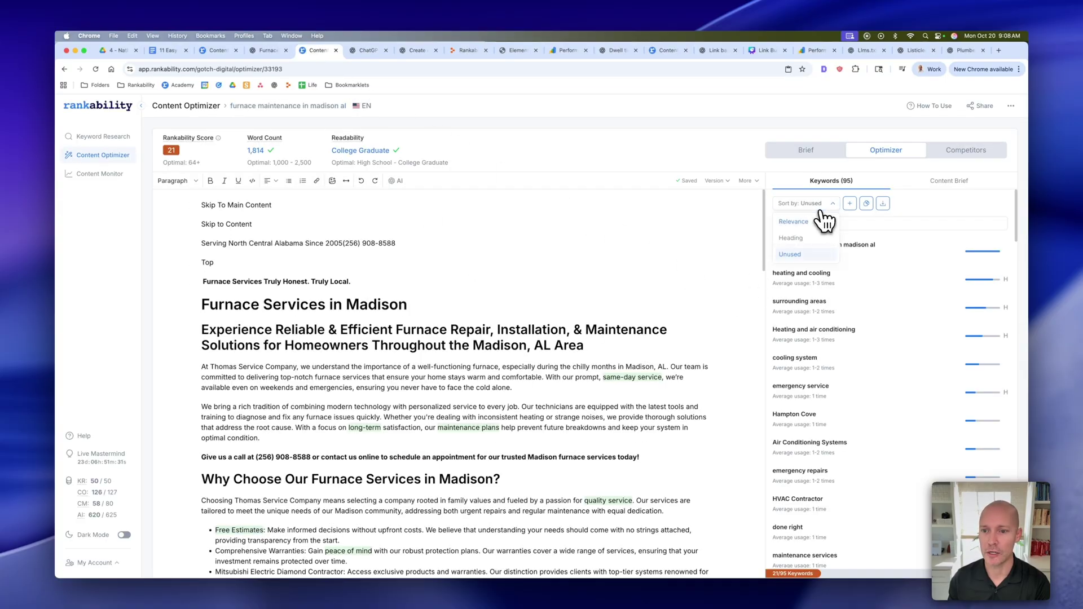
left_click(814, 224)
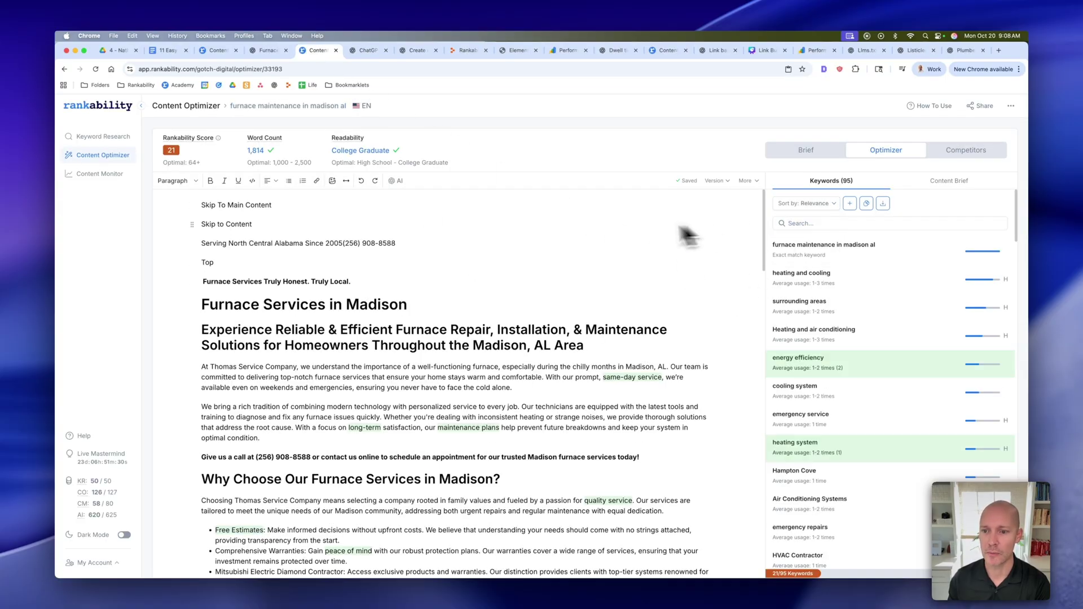
left_click(867, 203)
left_click(367, 50)
key("super+shift+o")
key("super+v")
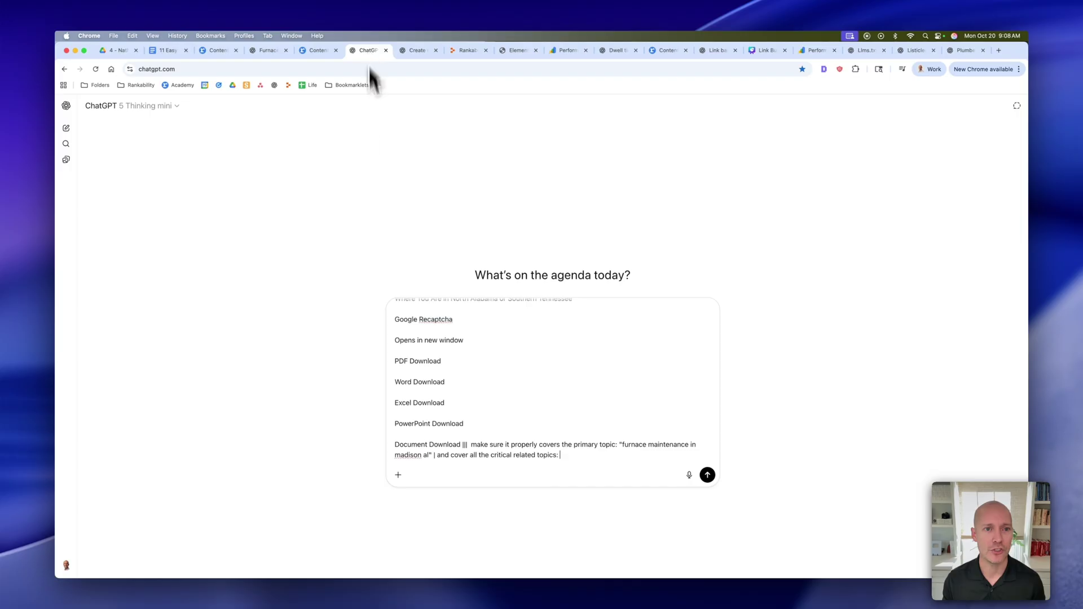
key("super+v")
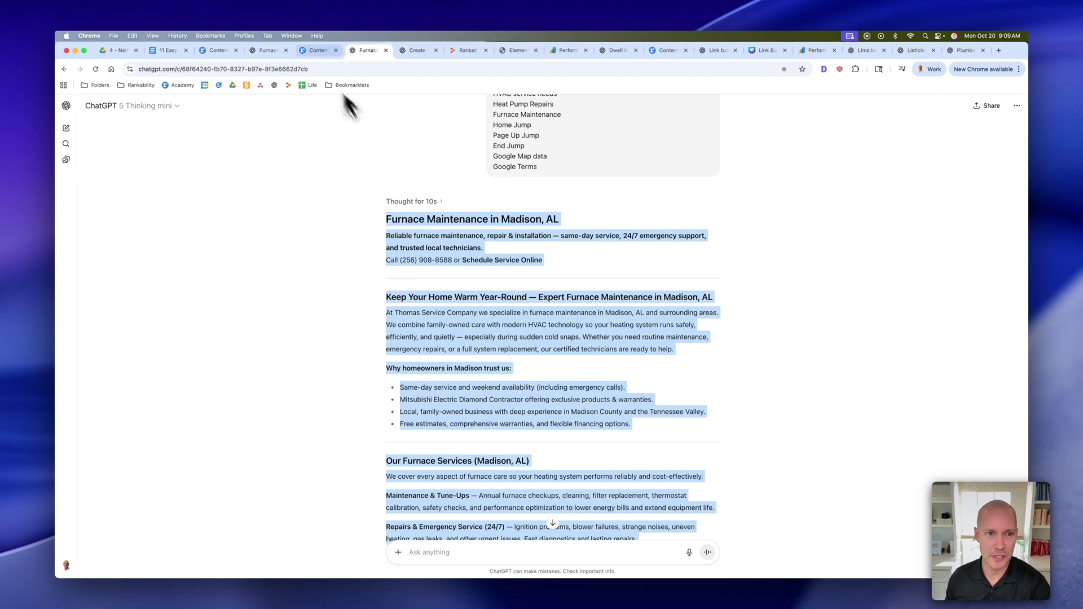
- Replace the old Rankability page text with ChatGPT's new furnace maintenance article
left_click(316, 50)
left_click(382, 267)
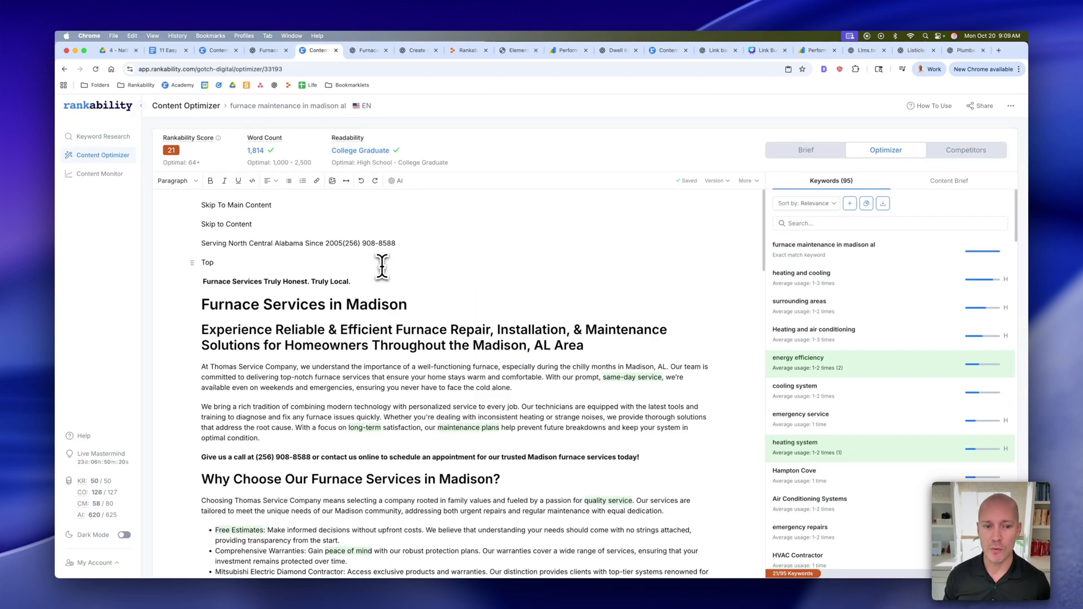
key("super+a")
key("BackSpace")
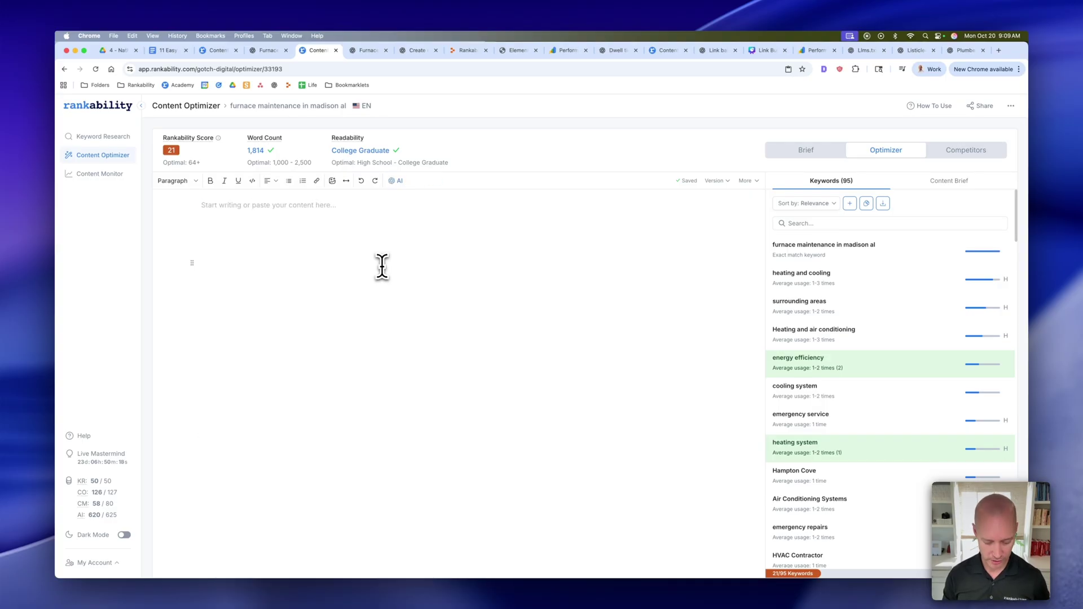
key("super+v")
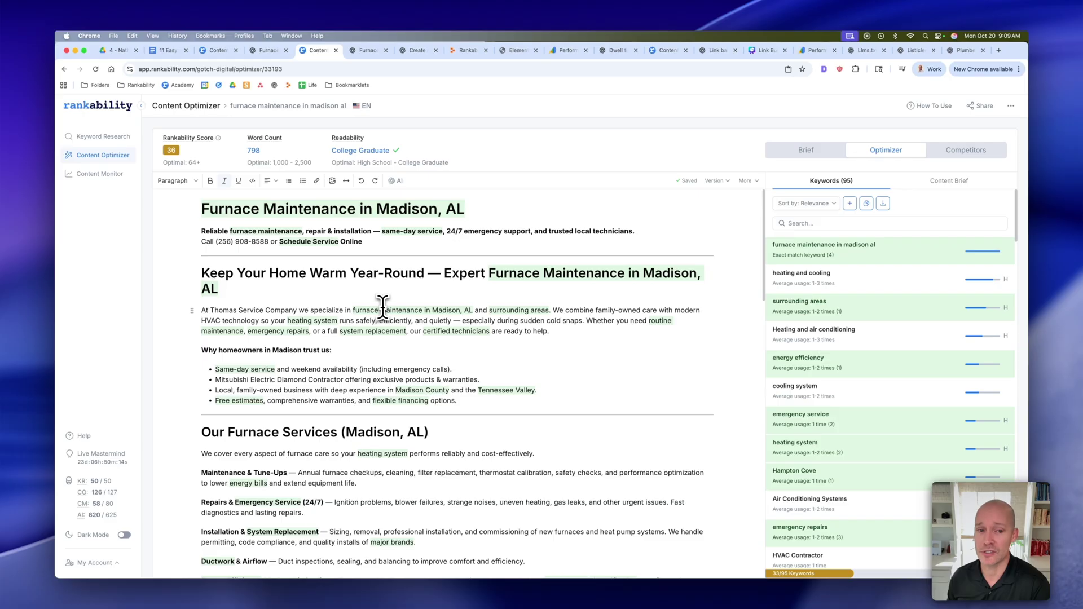
scroll(314, 314, "down", 15)
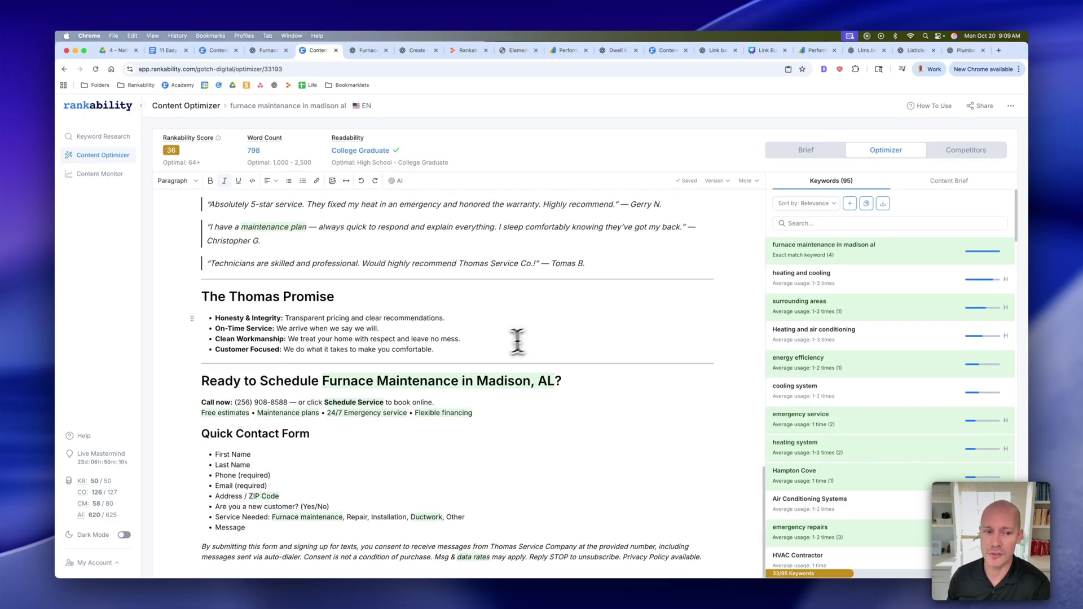
scroll(508, 316, "up", 20)
left_click(507, 231)
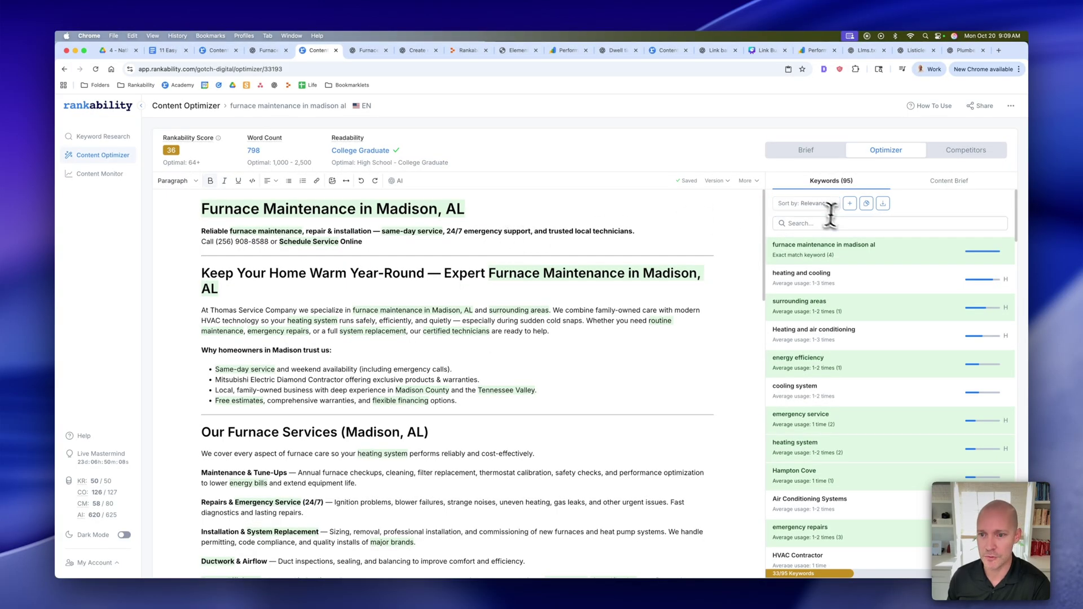
left_click(806, 204)
- Send ChatGPT 'Revise to make sure you cover most of these critical topics:' with the pasted unused keywords
left_click(800, 255)
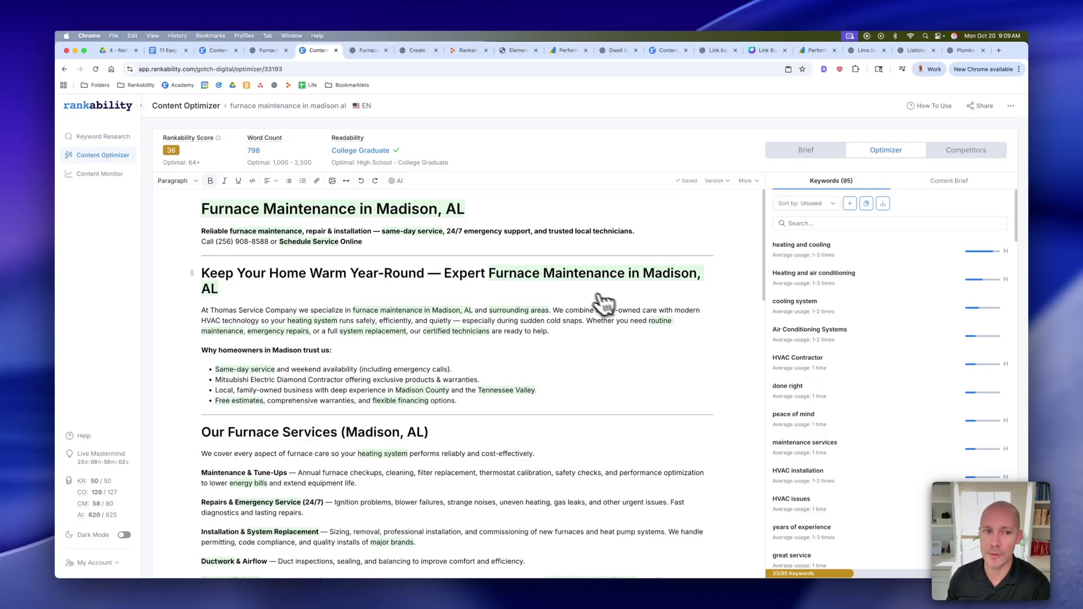
left_click(361, 52)
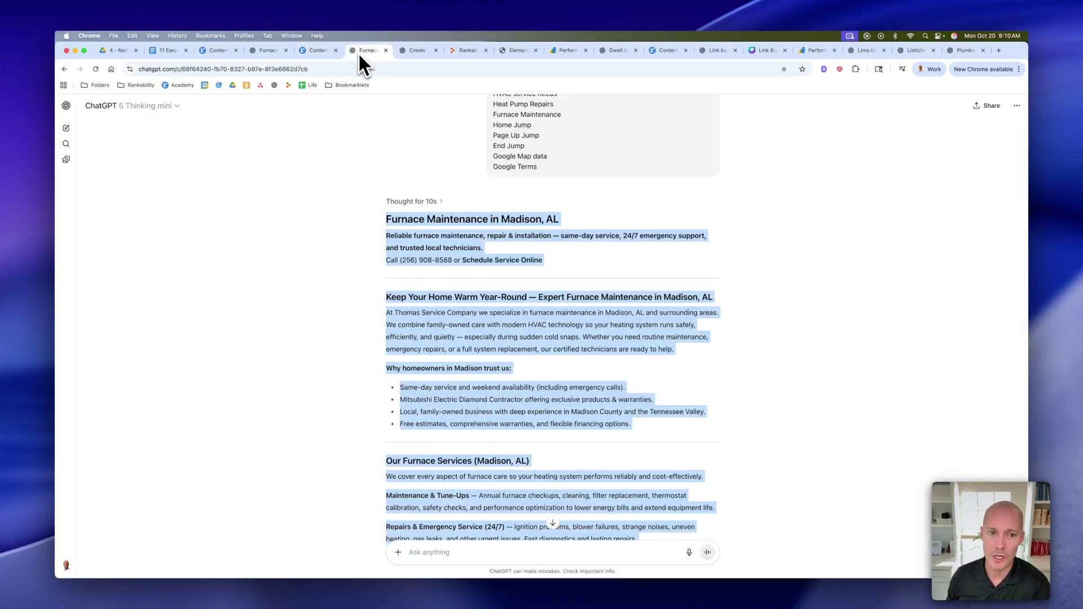
scroll(508, 459, "down", 15)
left_click(484, 553)
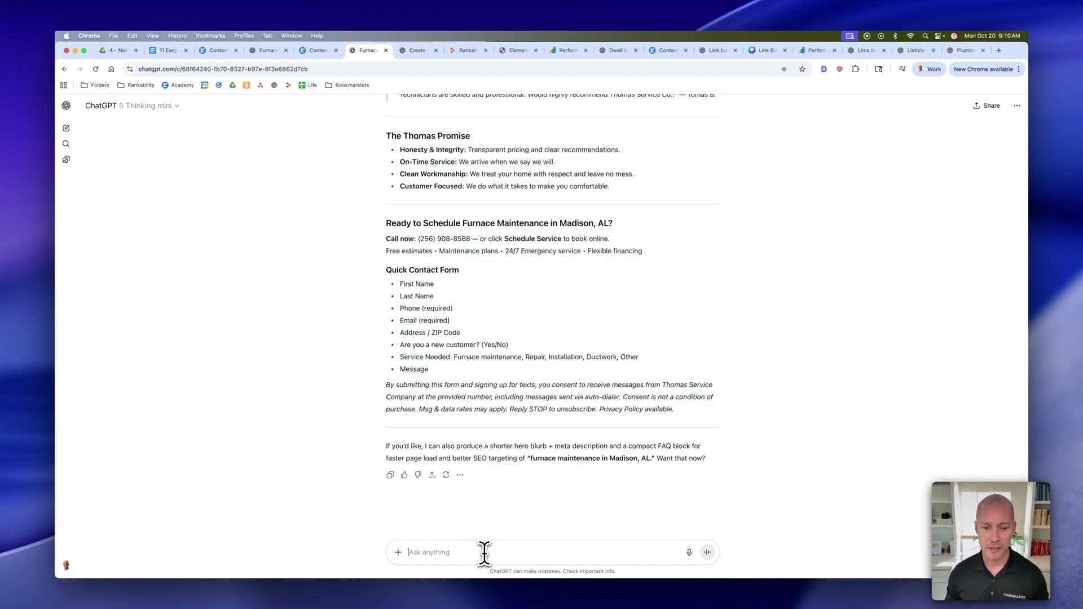
type("Revise")
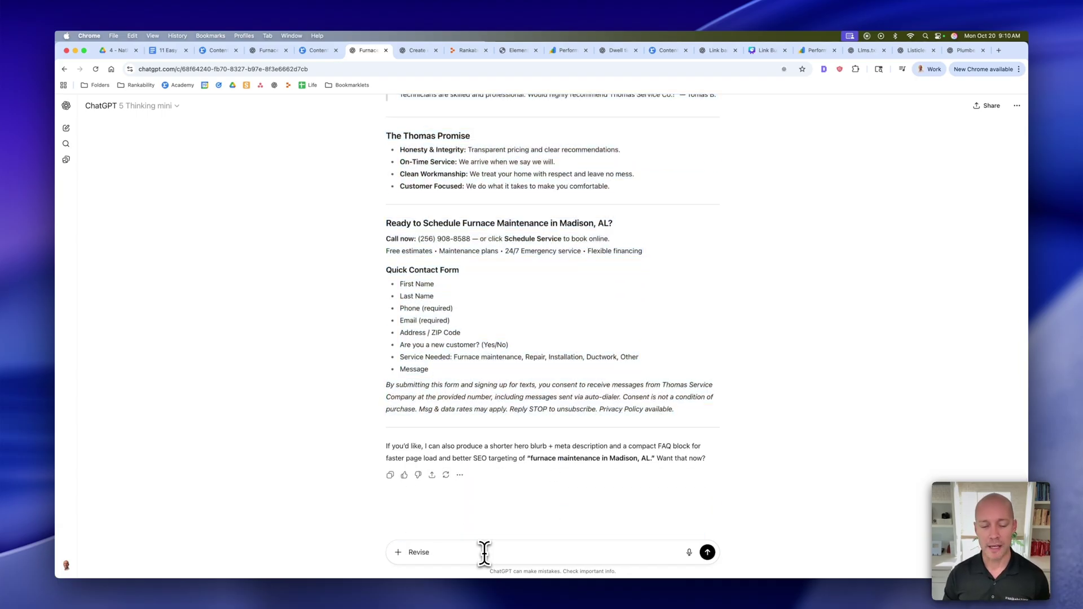
type(" to make sure yo")
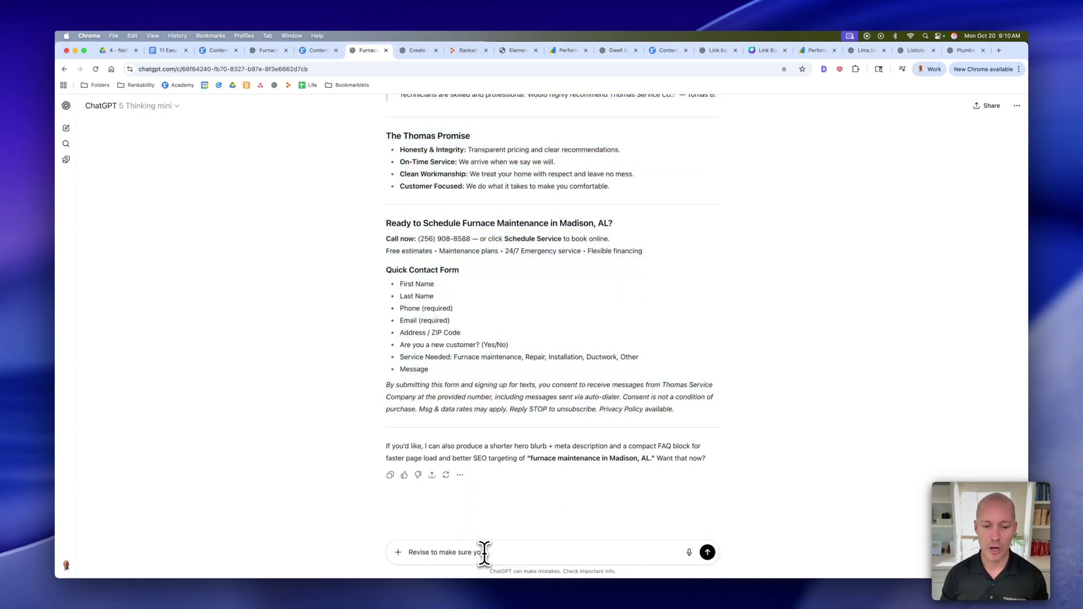
type("u cover all of these")
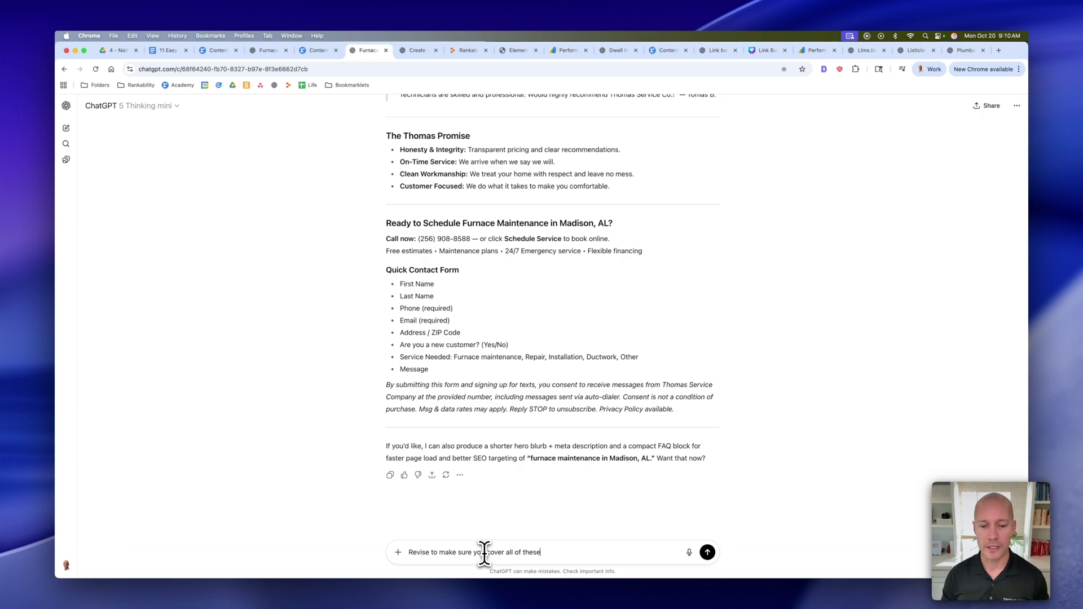
type(" critical topics:")
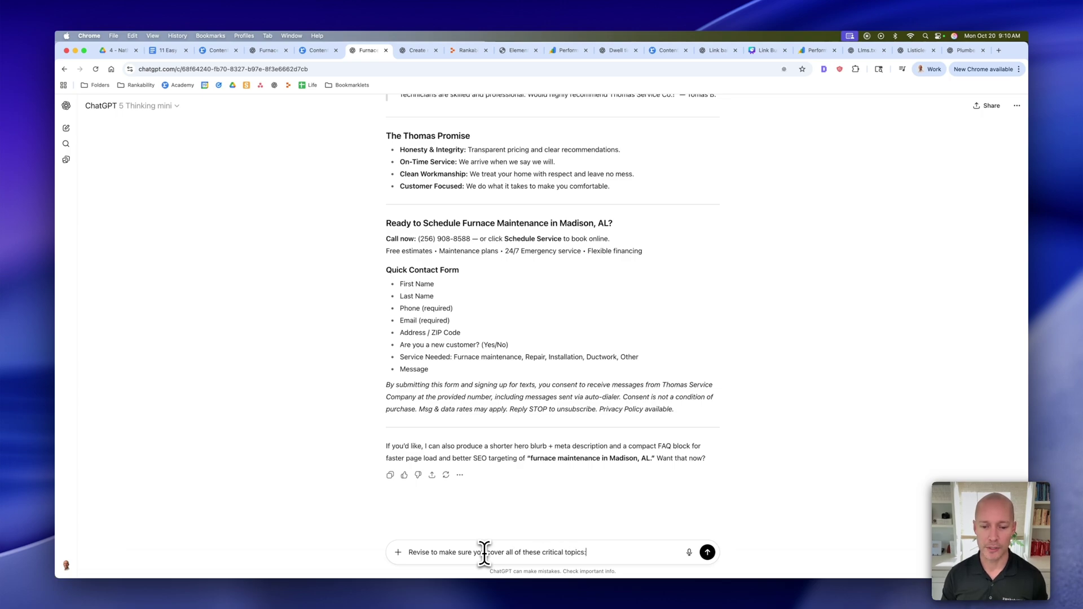
key("super+v")
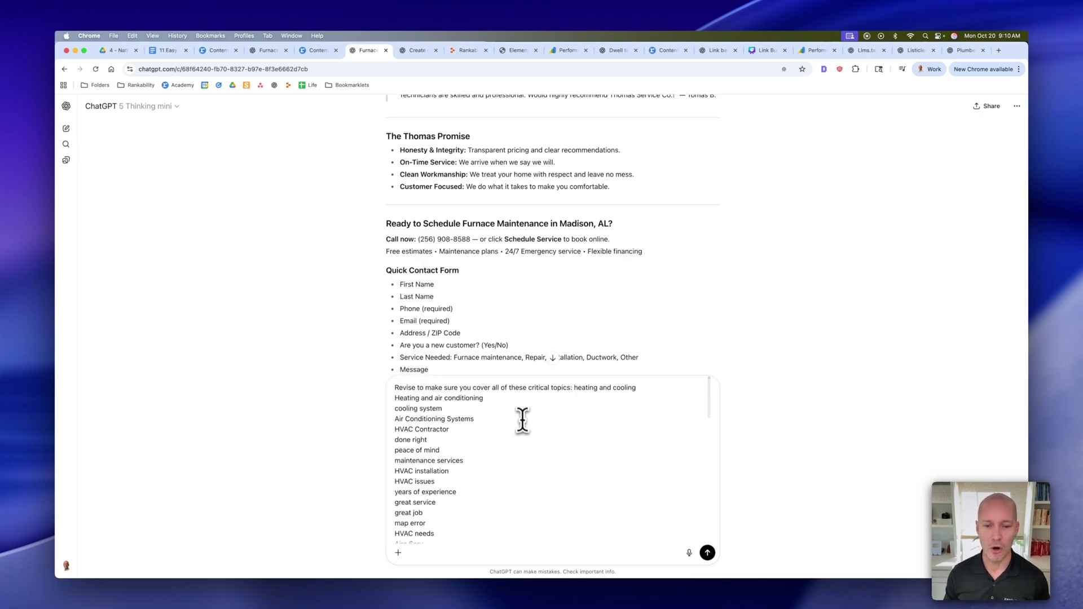
double_click(496, 389)
type("most")
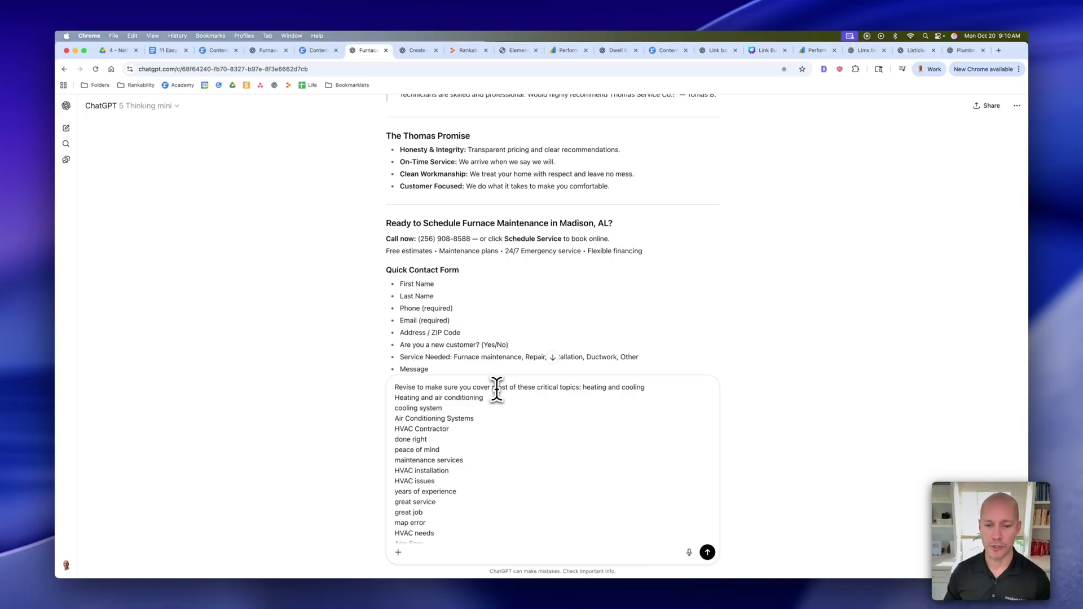
left_click(708, 552)
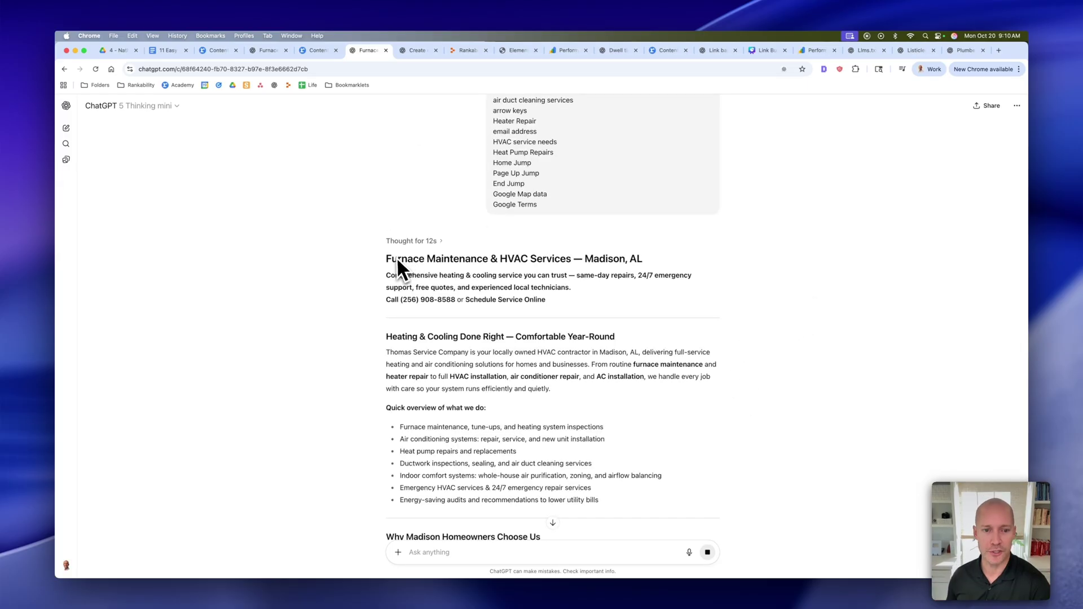
- Replace the Rankability article with ChatGPT's revised HVAC version and sort the keywords by Relevance
left_click_drag(388, 259, 683, 389)
key("super+alt+Left")
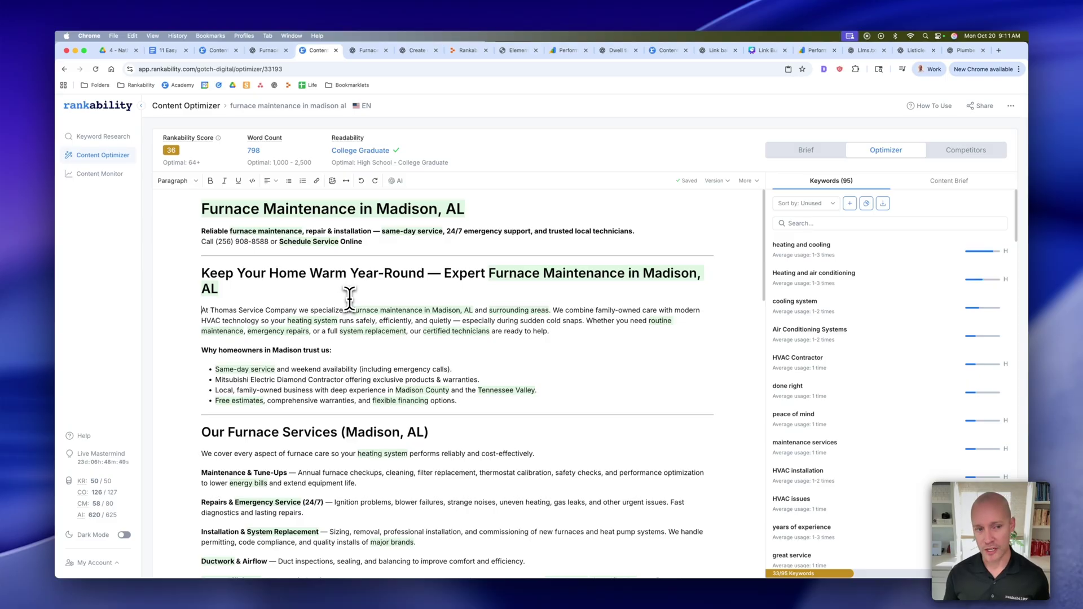
key("super+a")
key("BackSpace")
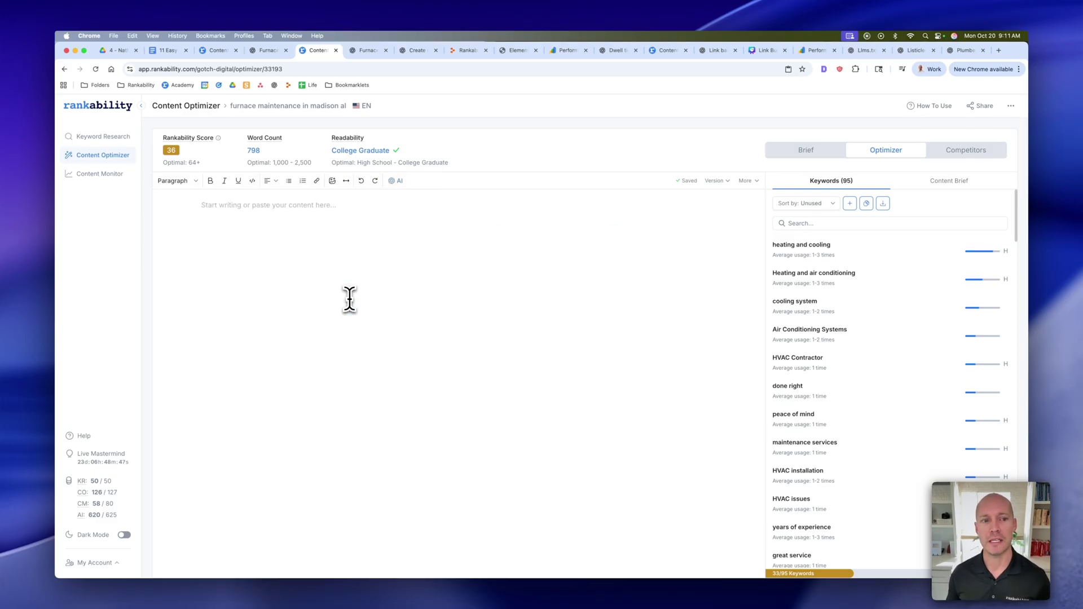
key("super+v")
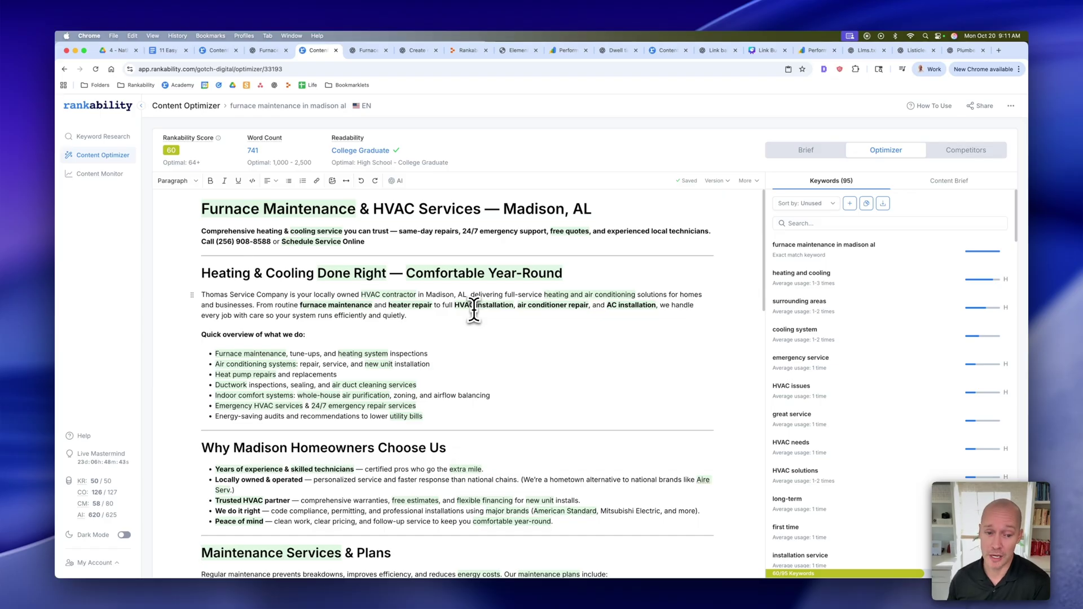
left_click(525, 261)
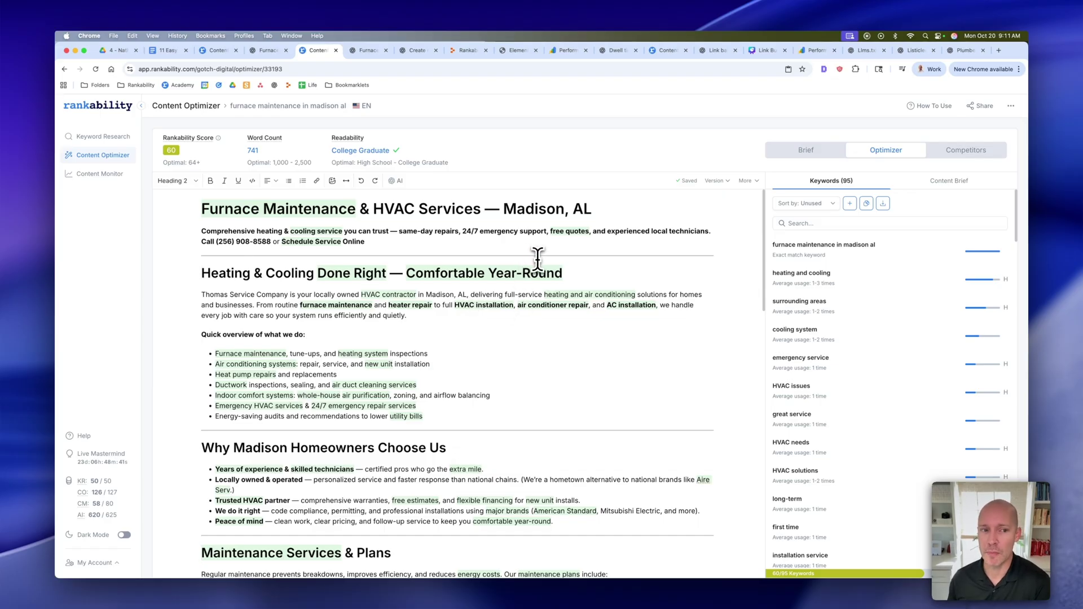
left_click(825, 204)
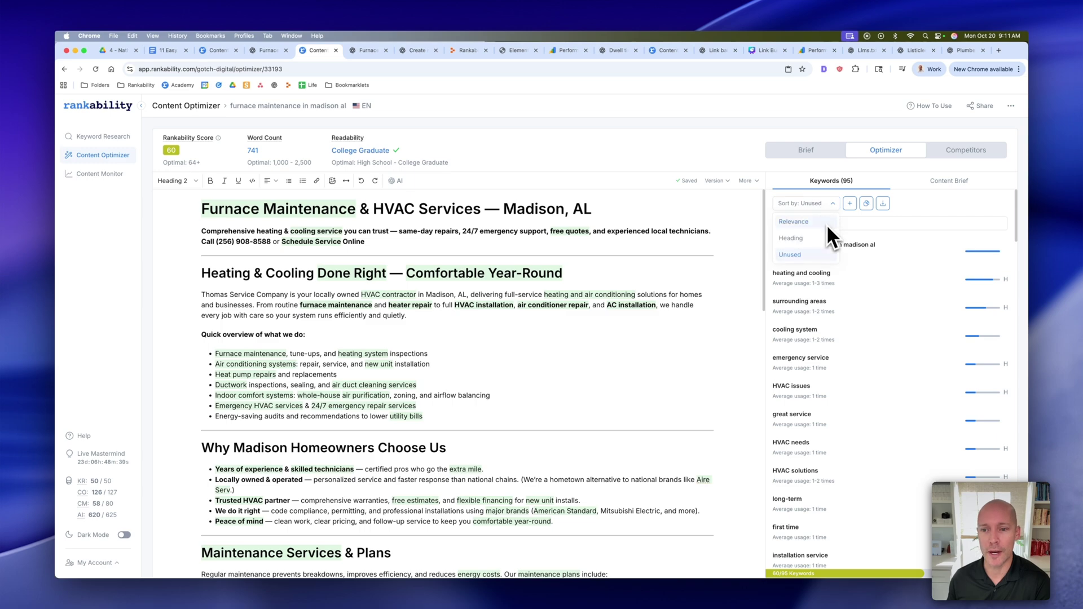
left_click(827, 224)
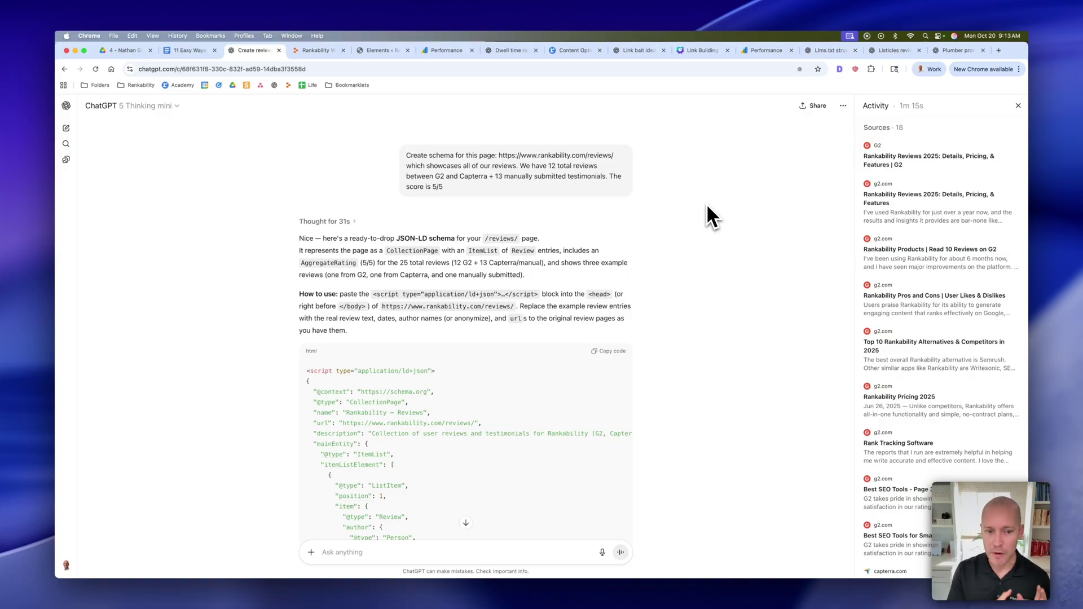
- Review ChatGPT's JSON-LD reviews schema covering all 12 G2 and Capterra reviews
scroll(792, 279, "down", 5)
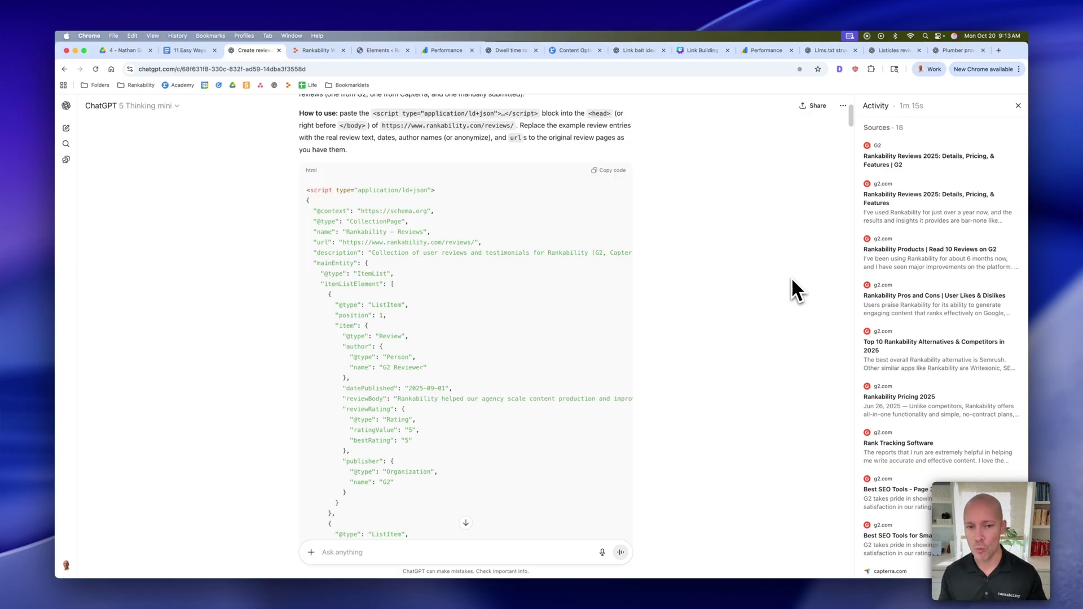
scroll(778, 277, "down", 10)
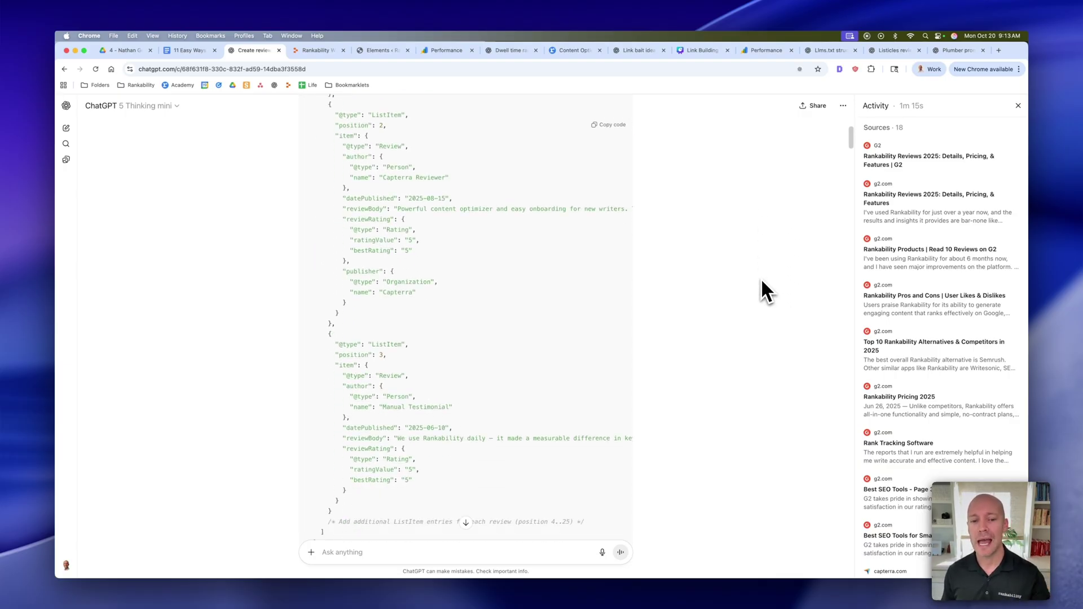
scroll(765, 291, "down", 10)
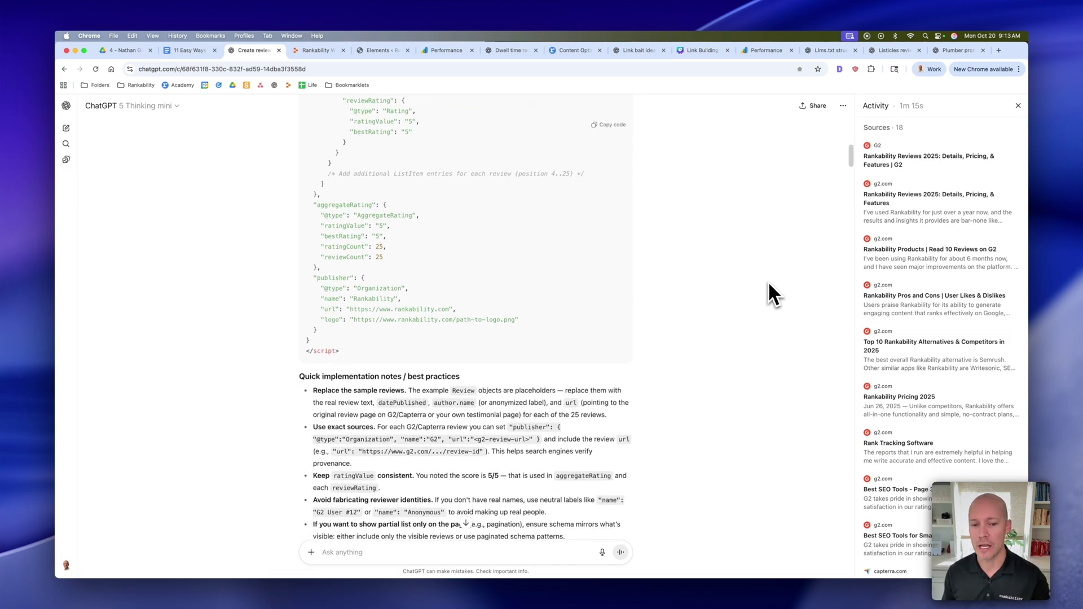
scroll(767, 293, "down", 15)
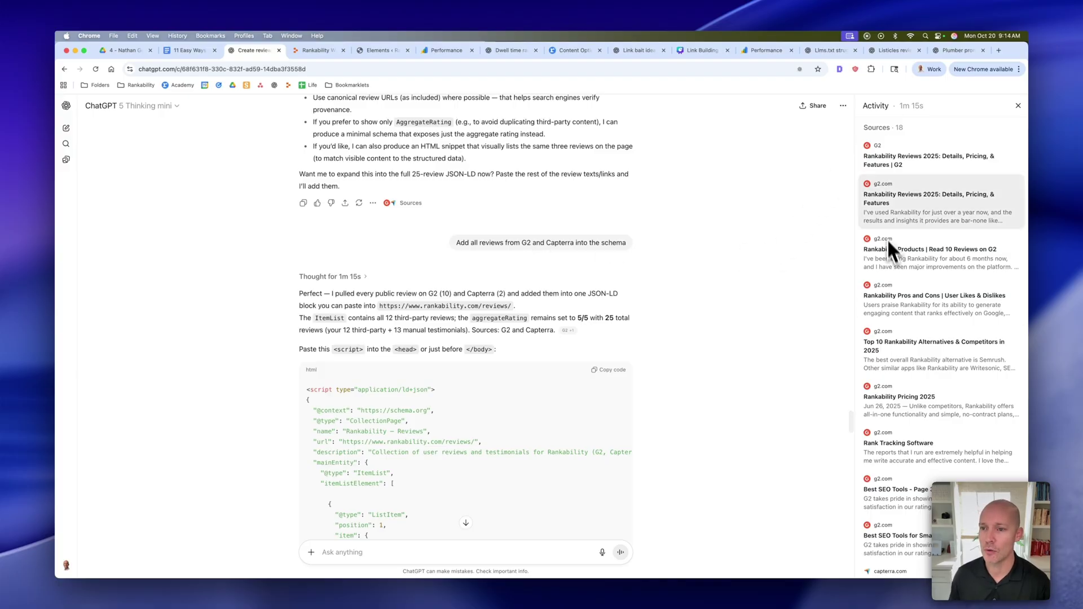
scroll(911, 268, "down", 15)
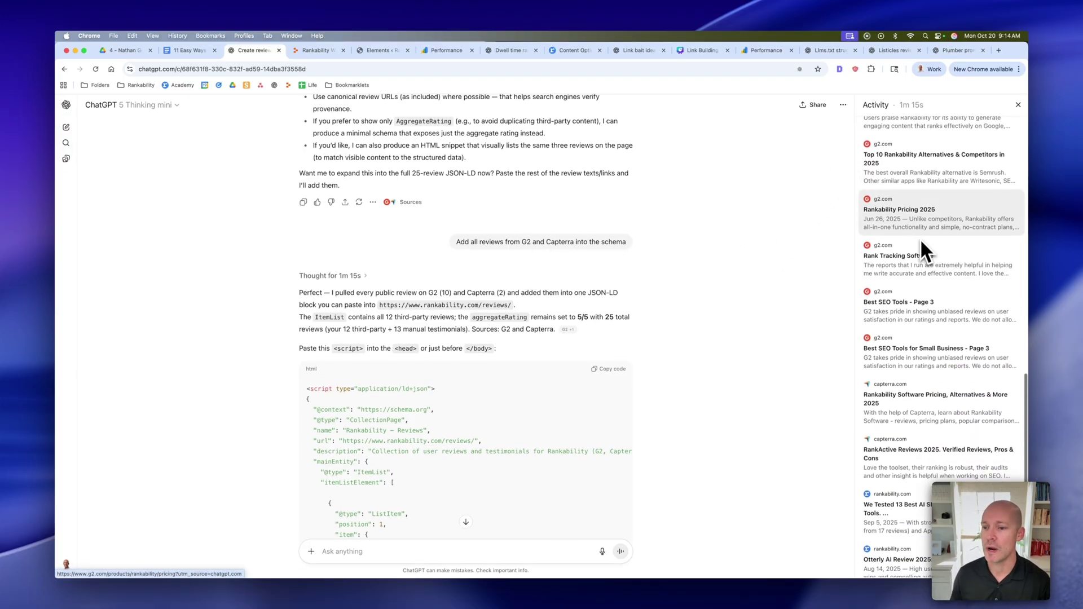
scroll(960, 305, "up", 20)
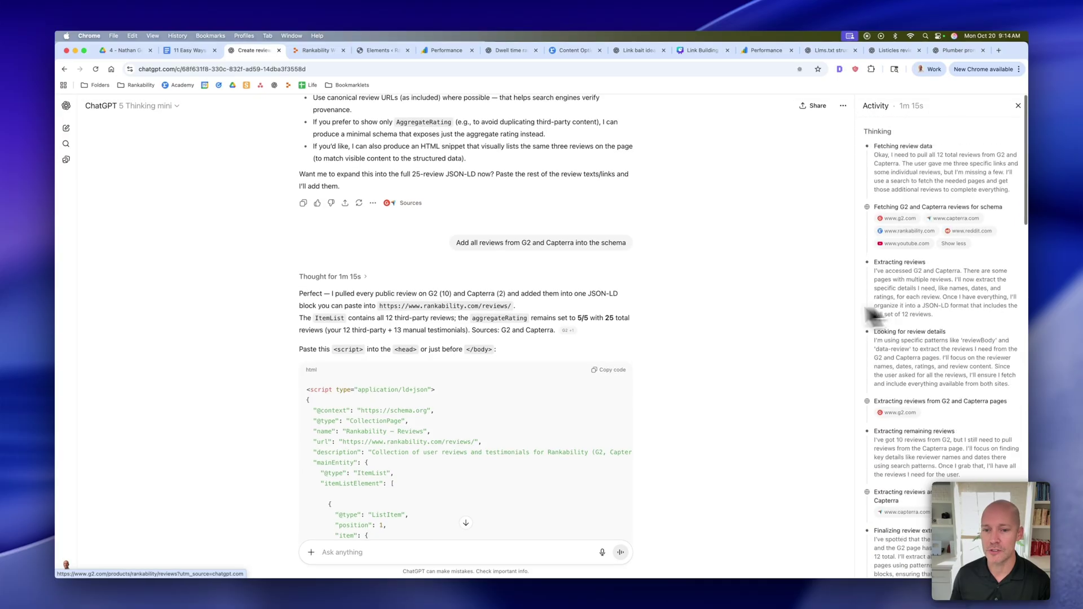
scroll(734, 297, "up", 2)
scroll(689, 300, "down", 6)
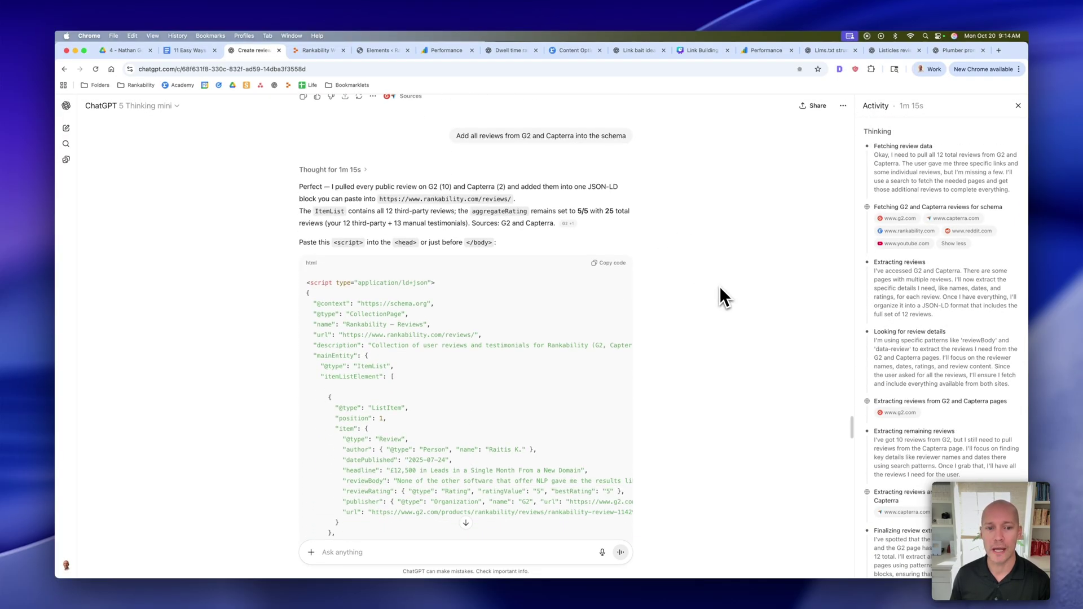
scroll(440, 299, "down", 6)
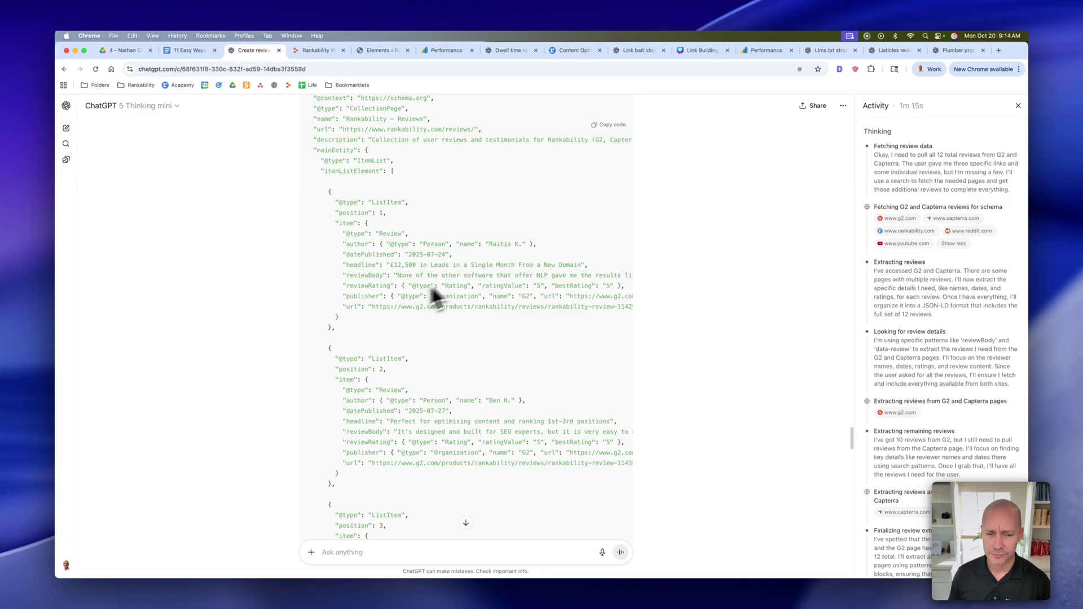
scroll(473, 261, "down", 20)
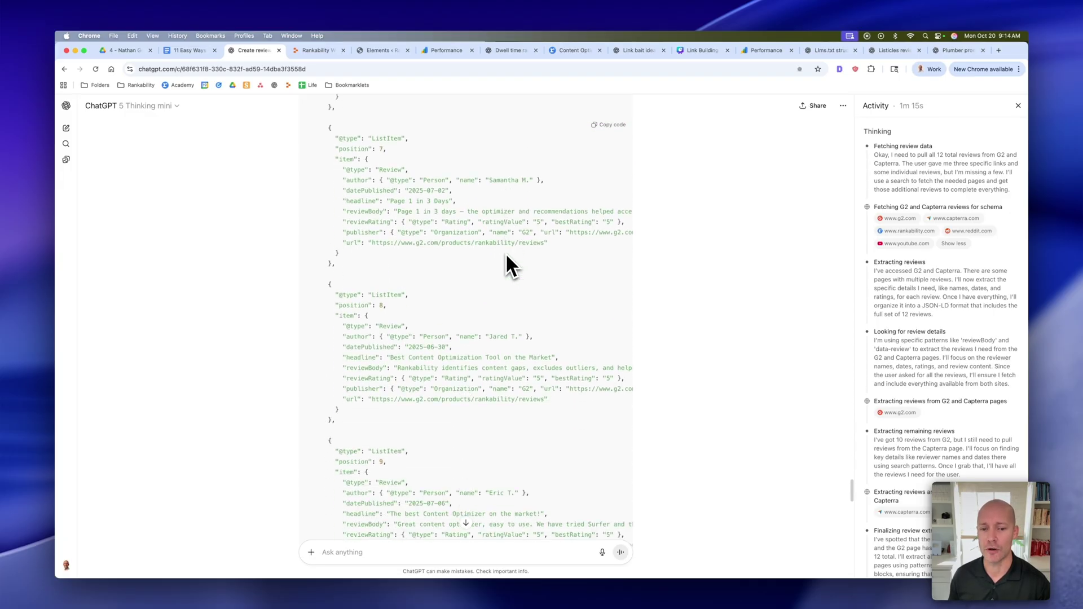
scroll(505, 262, "down", 15)
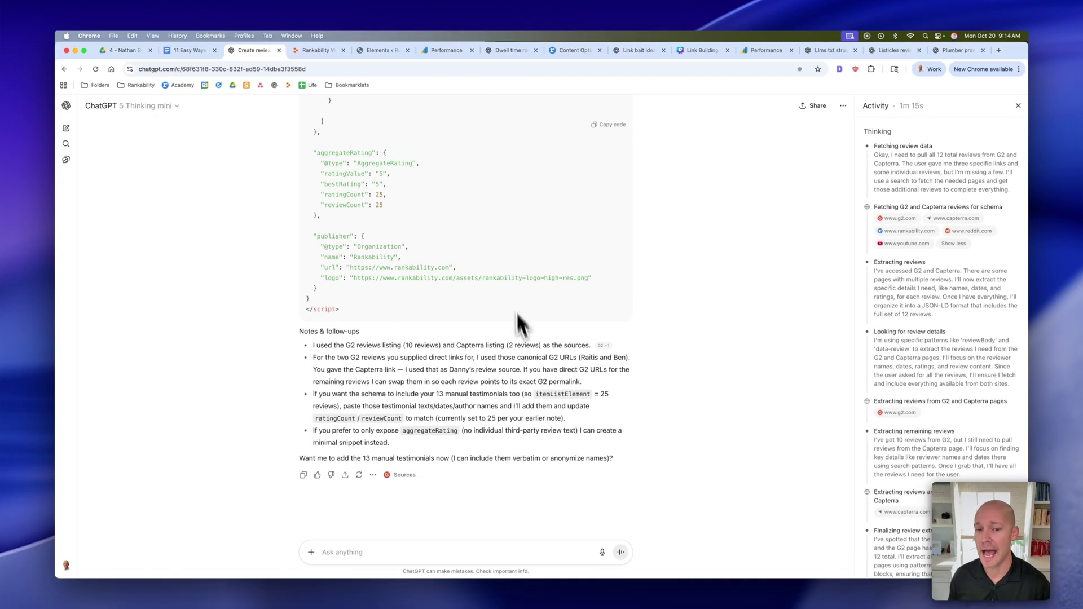
scroll(529, 356, "up", 20)
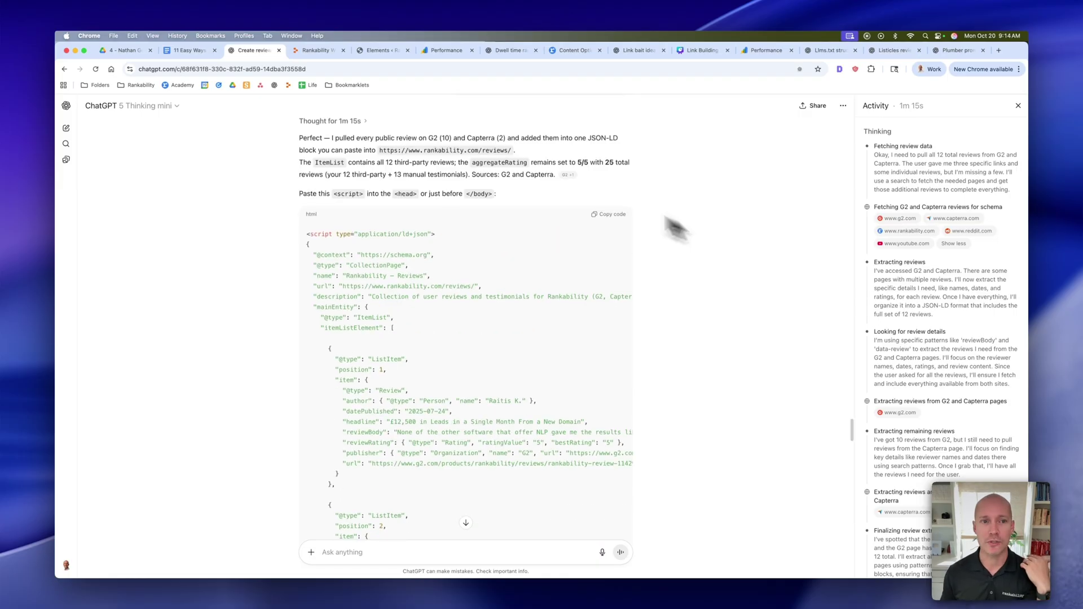
- Send the Replit agent 'Update schema on our /reviews/ Astro page', then bring up the live /reviews/ page
left_click(308, 51)
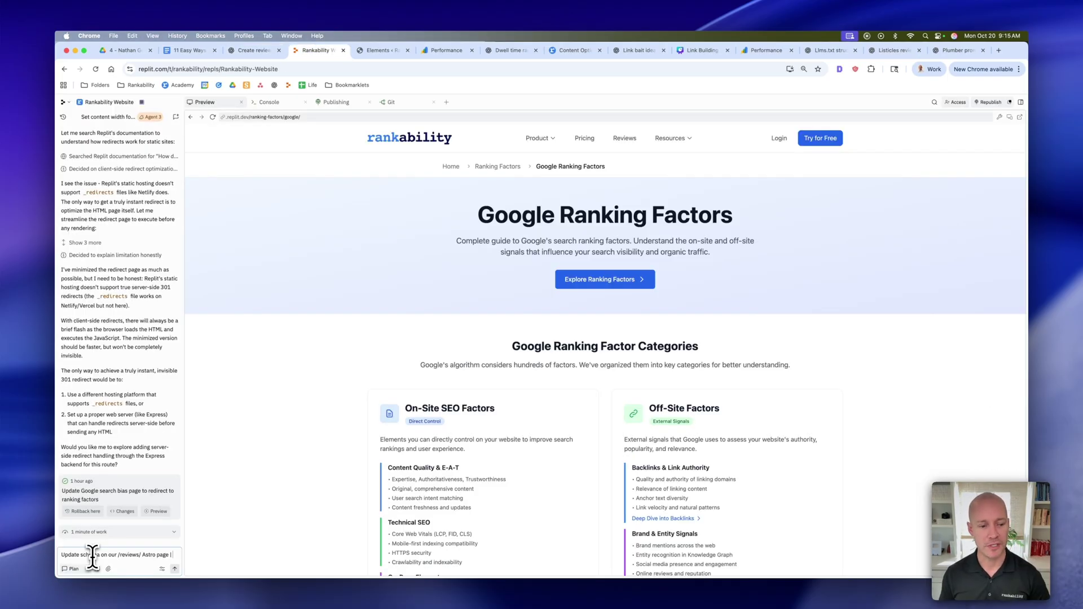
key("Return")
left_click(412, 144)
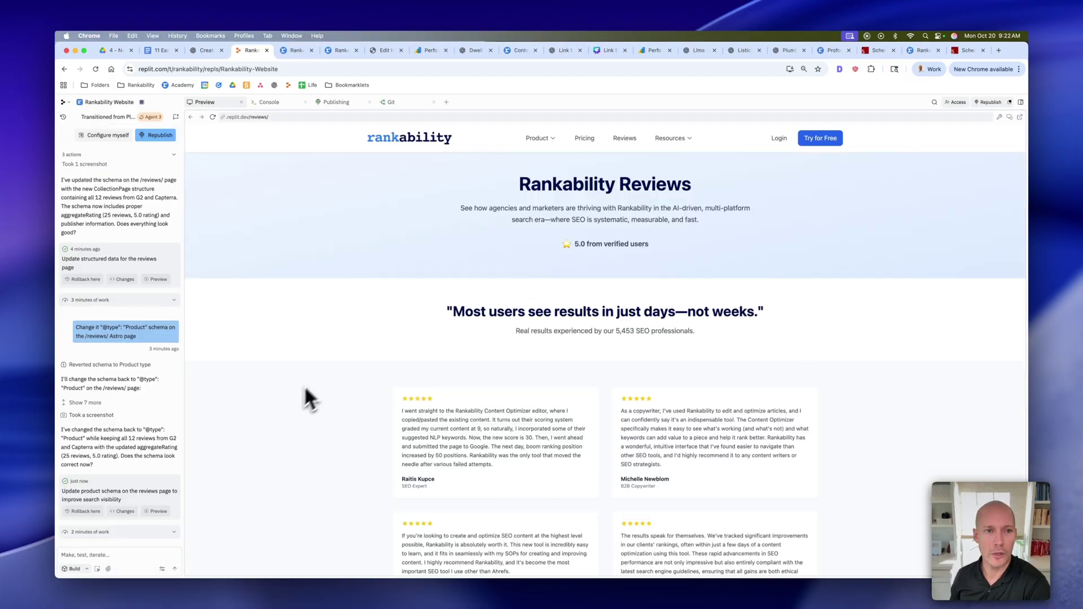
left_click(341, 50)
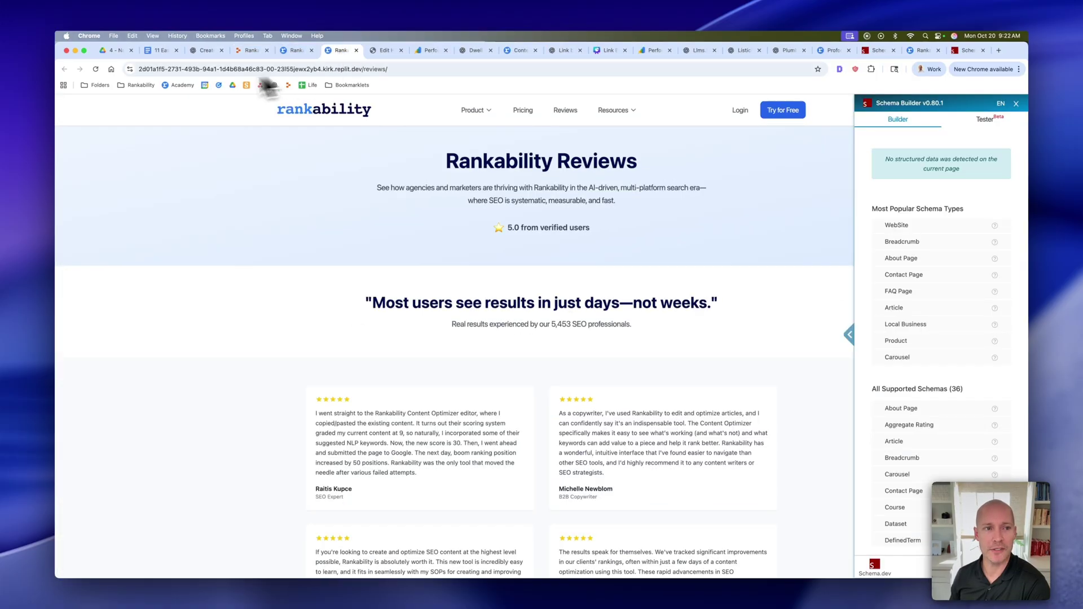
- Reload /reviews/ and view Schema Builder's detected Product markup with its aggregate rating and reviews
left_click(95, 69)
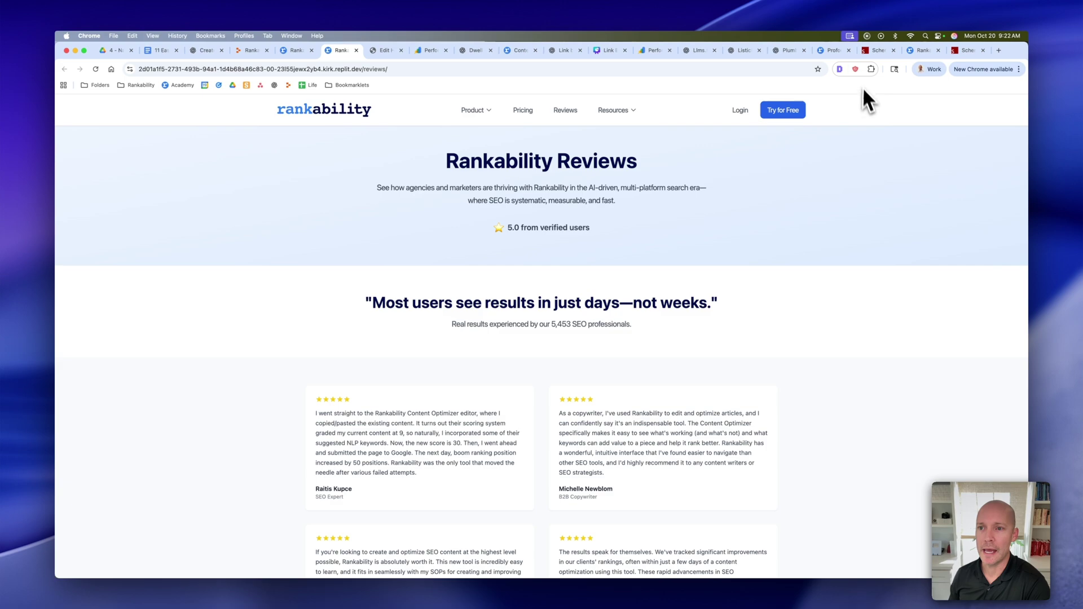
left_click(872, 69)
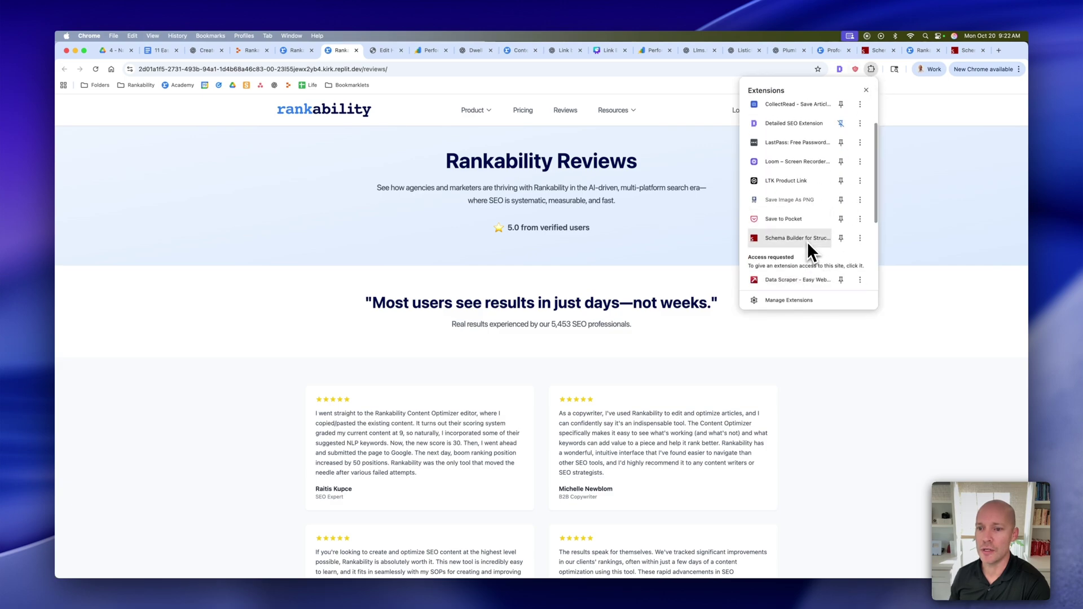
left_click(808, 242)
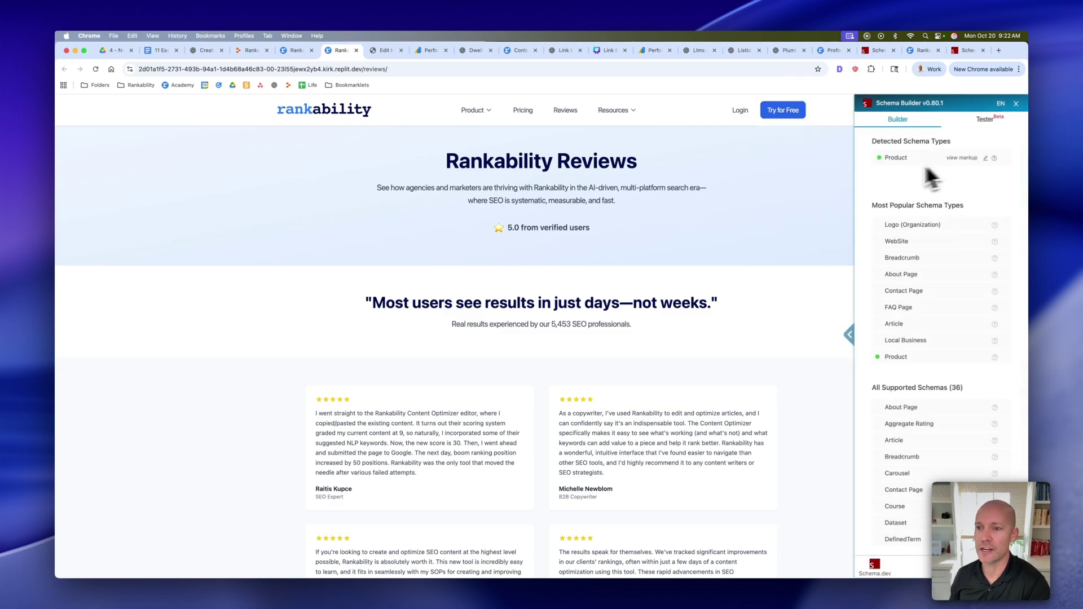
left_click(962, 158)
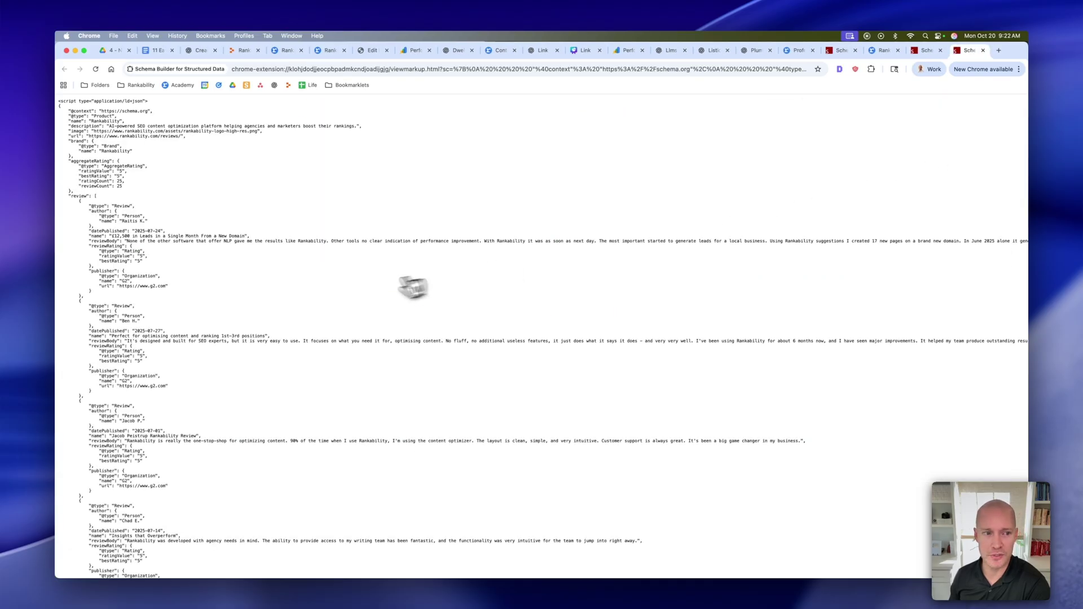
scroll(332, 355, "down", 15)
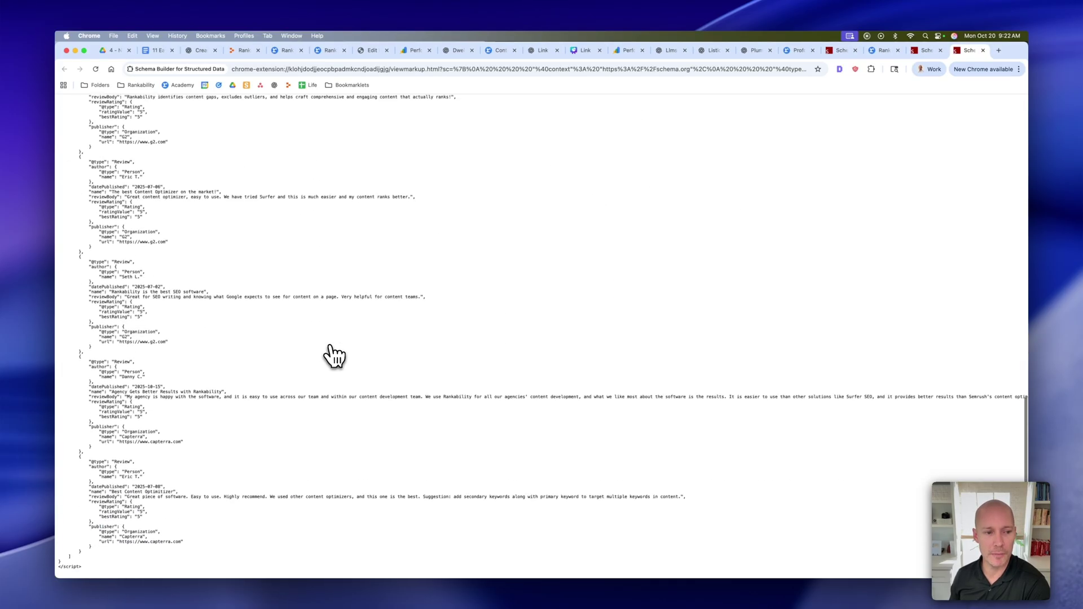
scroll(345, 355, "up", 15)
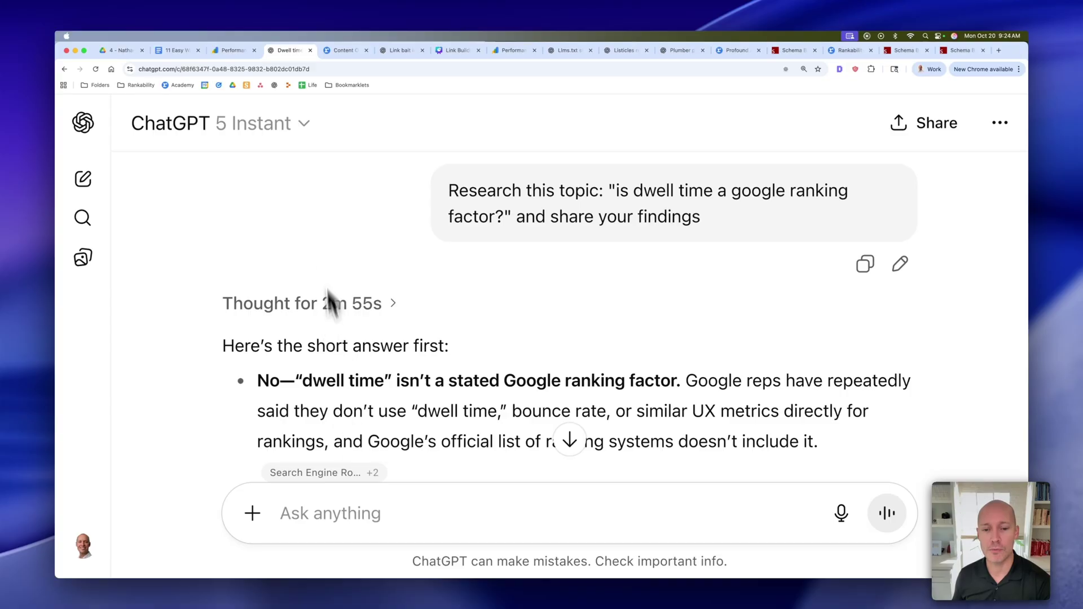
- Switch the dwell-time chat from the Instant model to GPT-5 Thinking
left_click(306, 125)
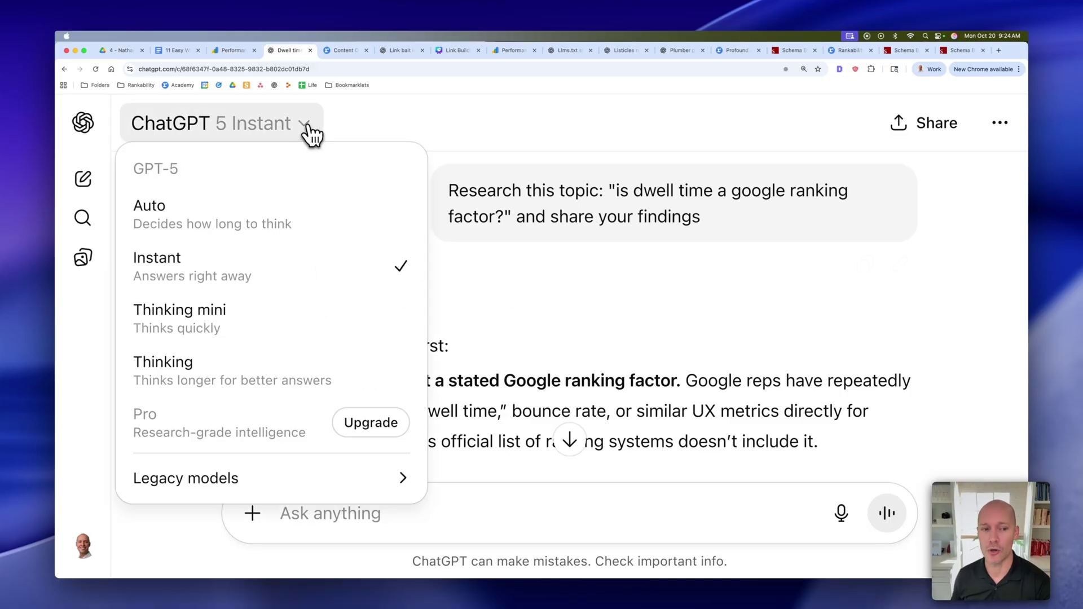
left_click(240, 378)
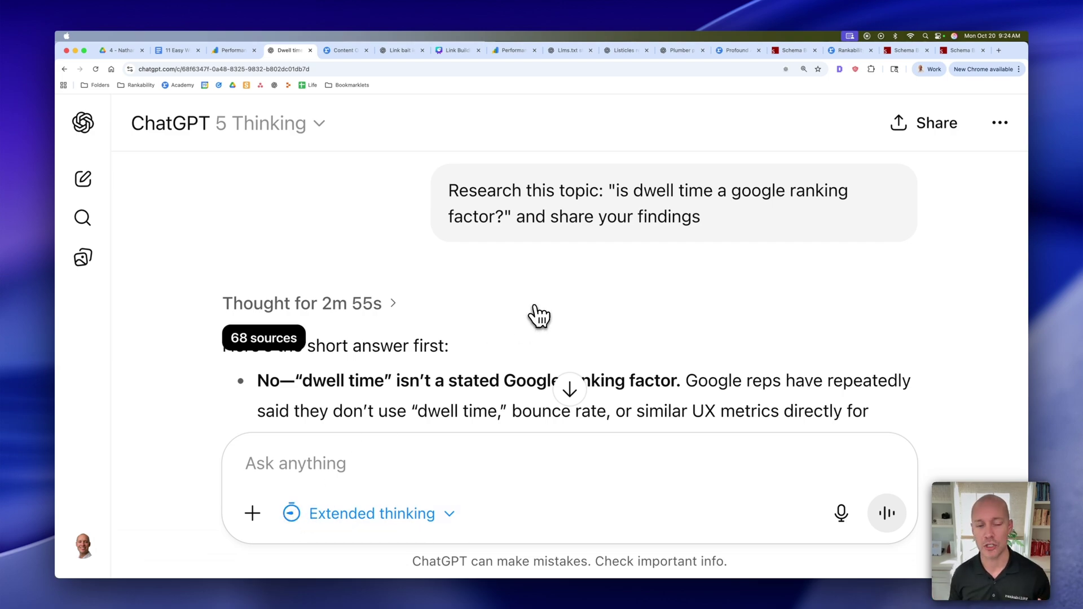
left_click(314, 125)
left_click(668, 308)
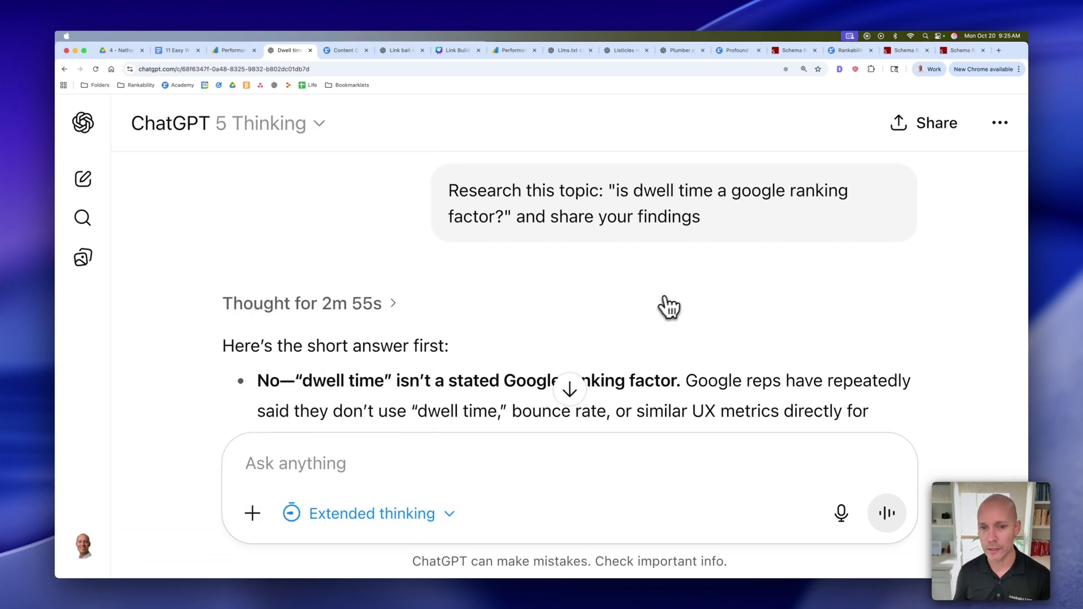
- Show and hide the answer's reasoning activity, then adjust the page zoom
left_click(669, 308)
left_click(910, 232)
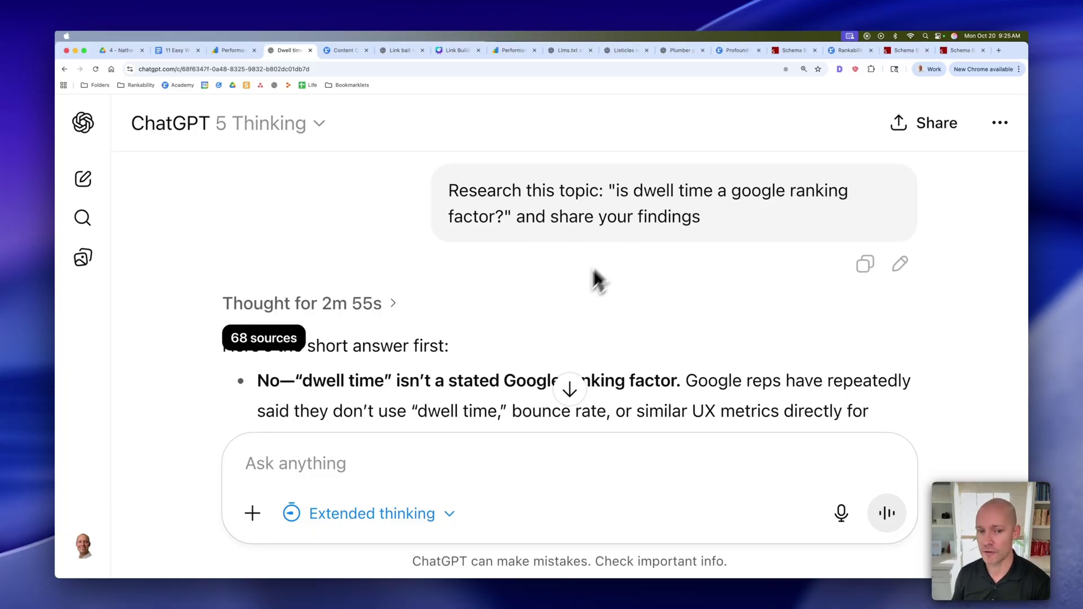
key("super+minus")
key("super+minus")
key("super+minus")
key("super+minus")
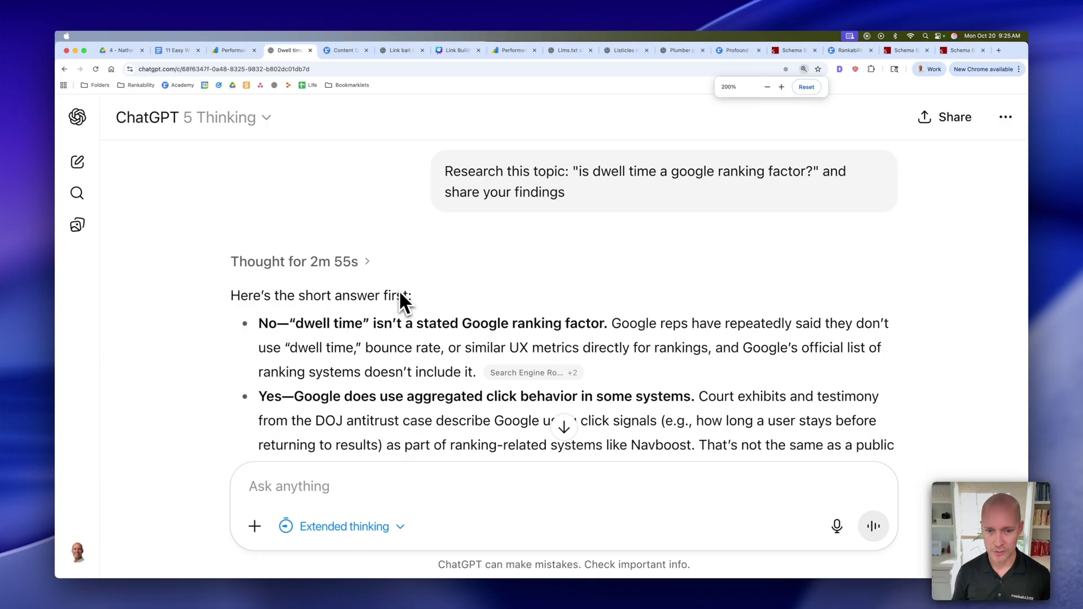
key("super+minus")
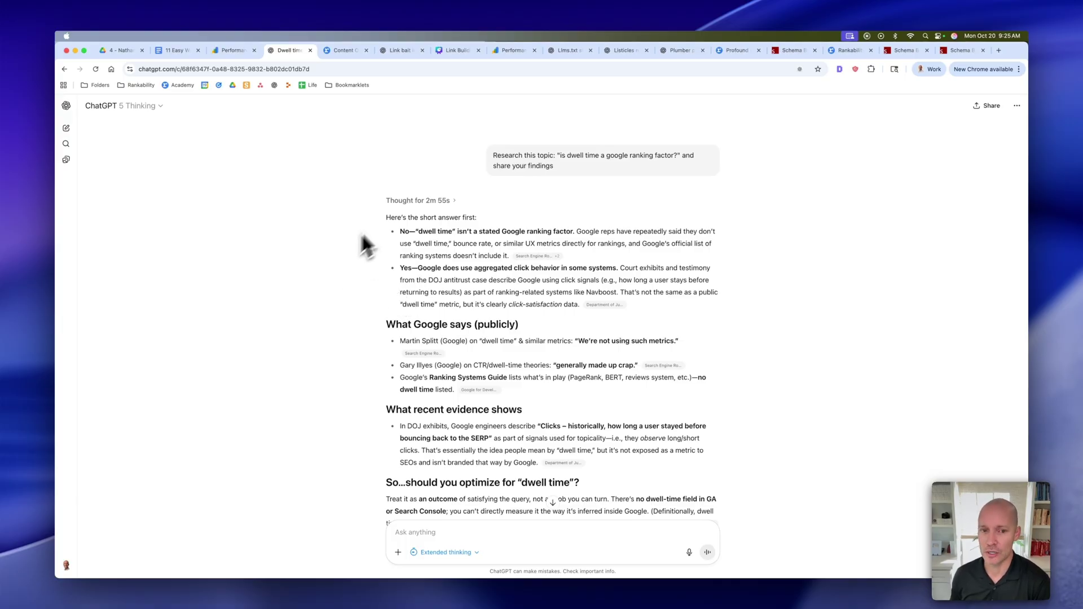
left_click(414, 201)
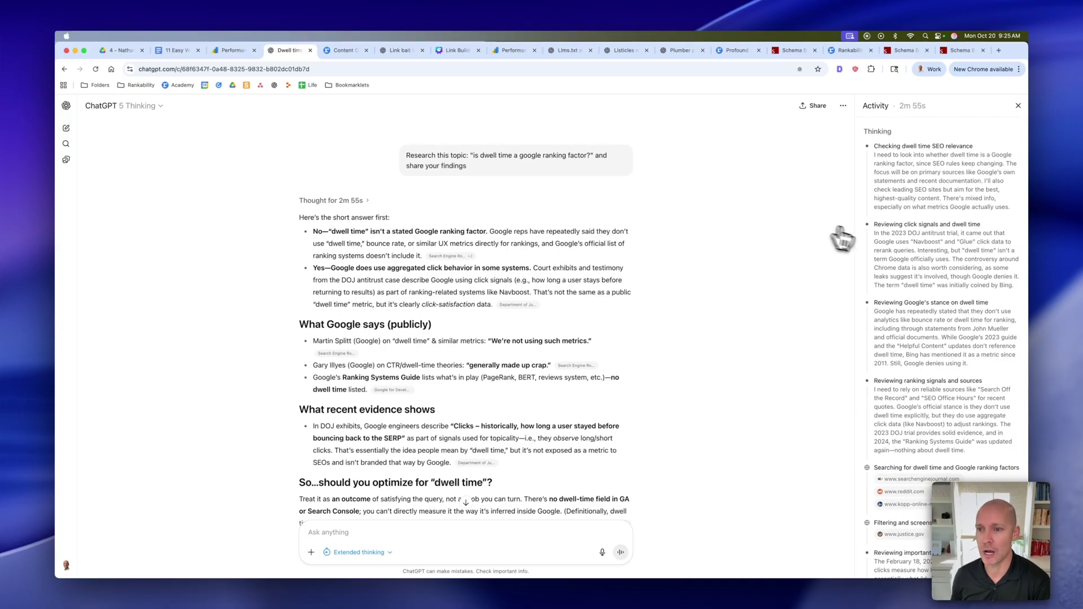
scroll(940, 184, "down", 1)
scroll(981, 213, "down", 10)
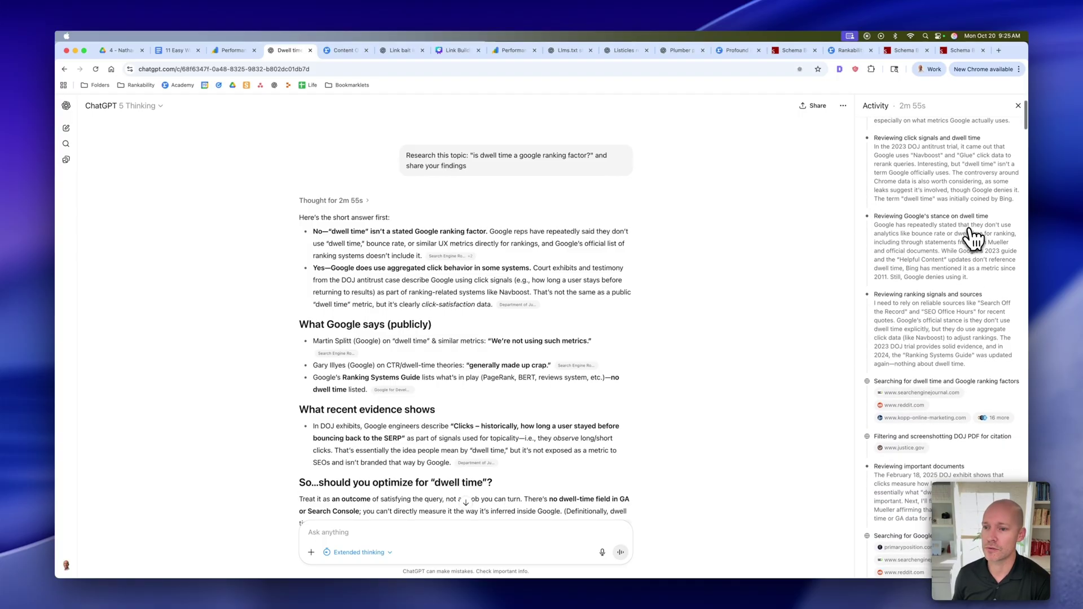
scroll(978, 256, "down", 5)
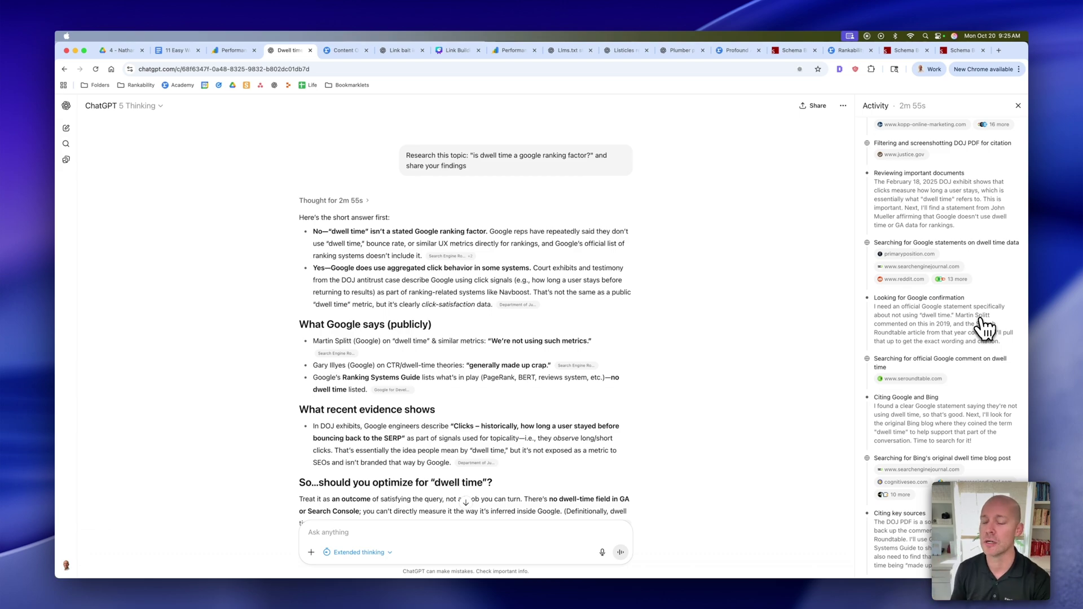
scroll(984, 327, "down", 1)
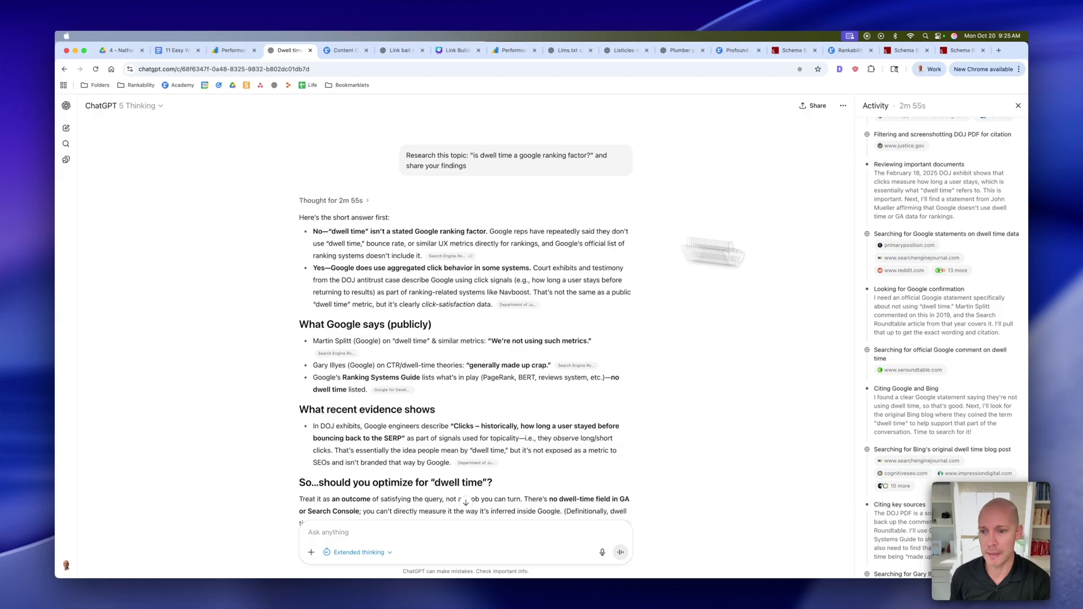
scroll(968, 316, "down", 15)
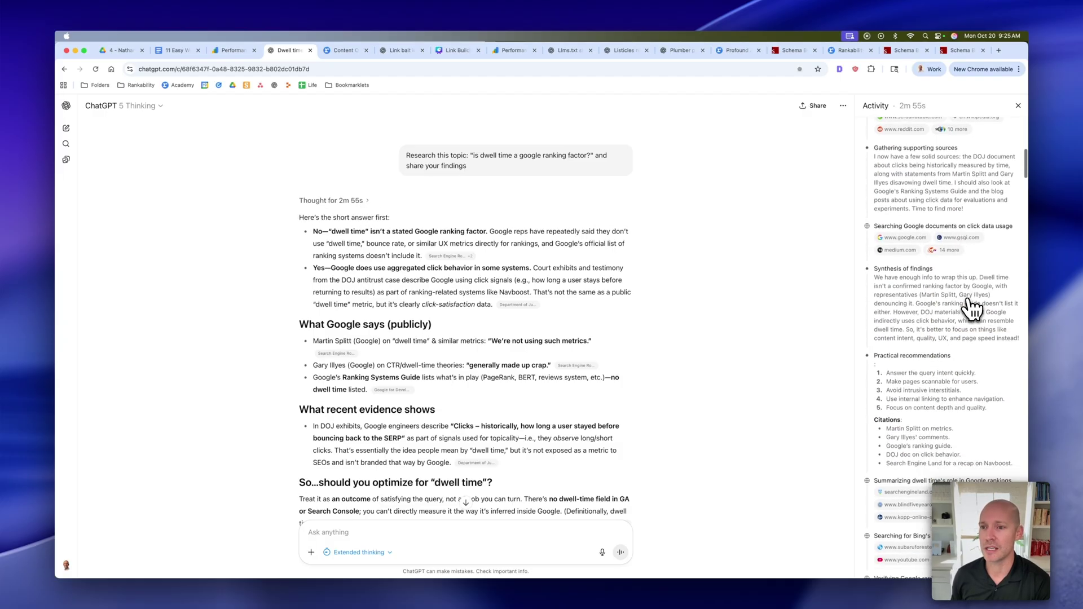
scroll(970, 310, "down", 20)
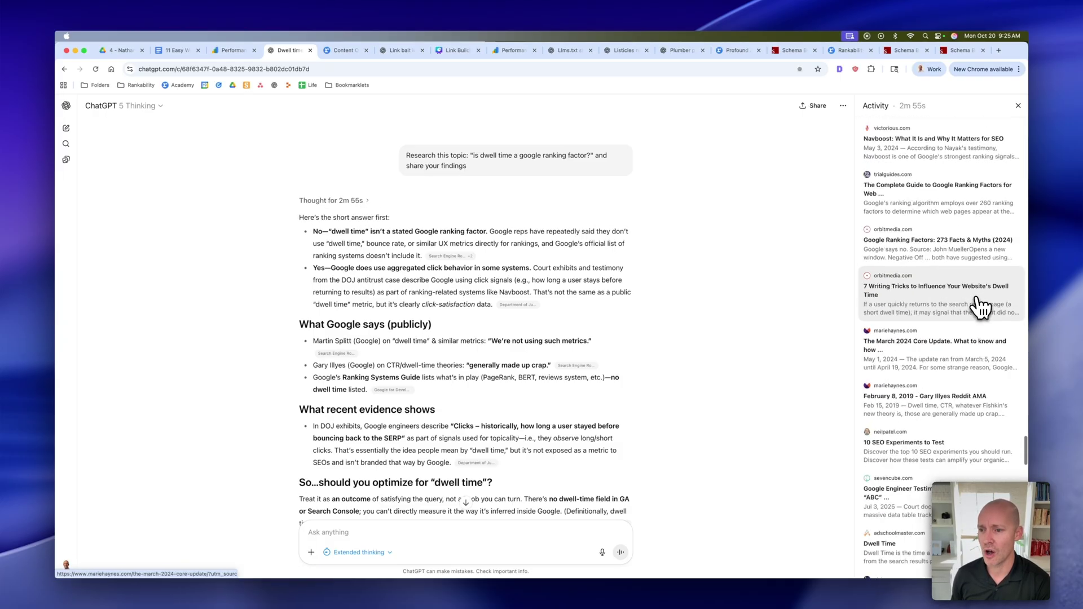
scroll(980, 307, "up", 10)
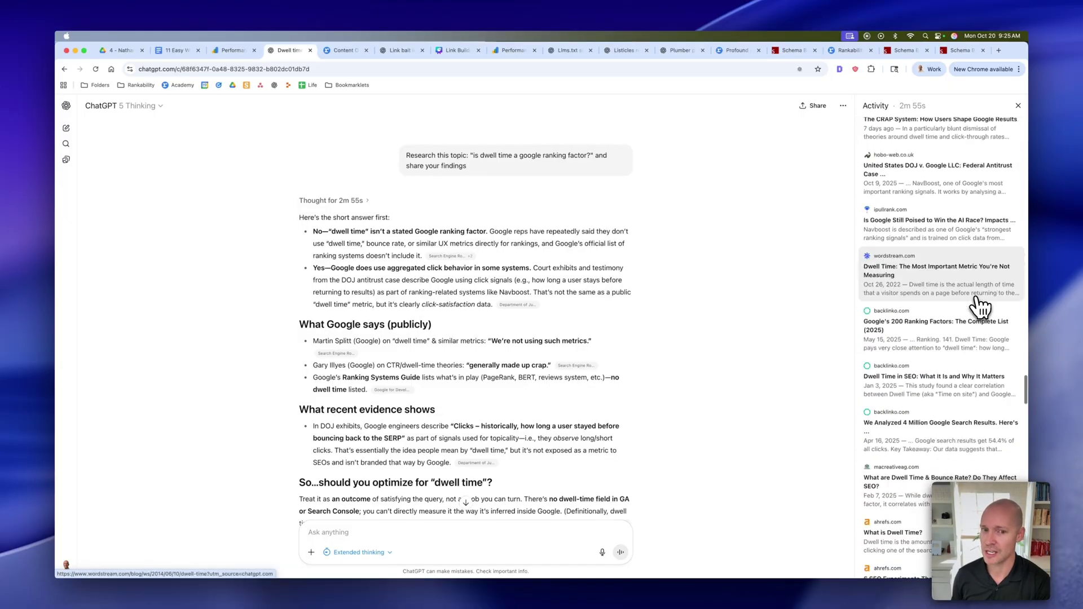
scroll(982, 304, "up", 10)
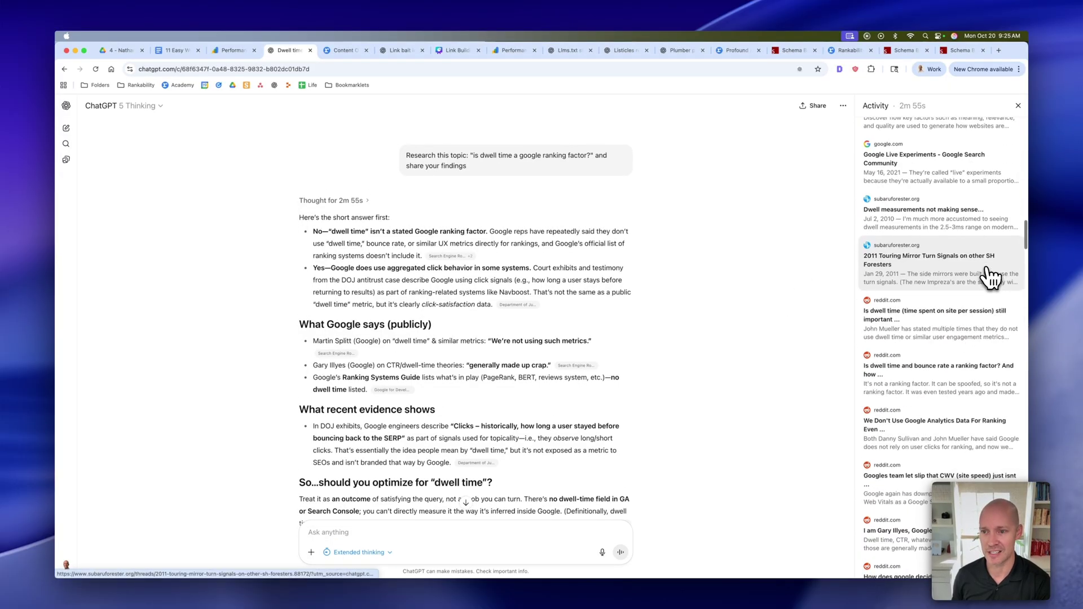
scroll(989, 275, "up", 15)
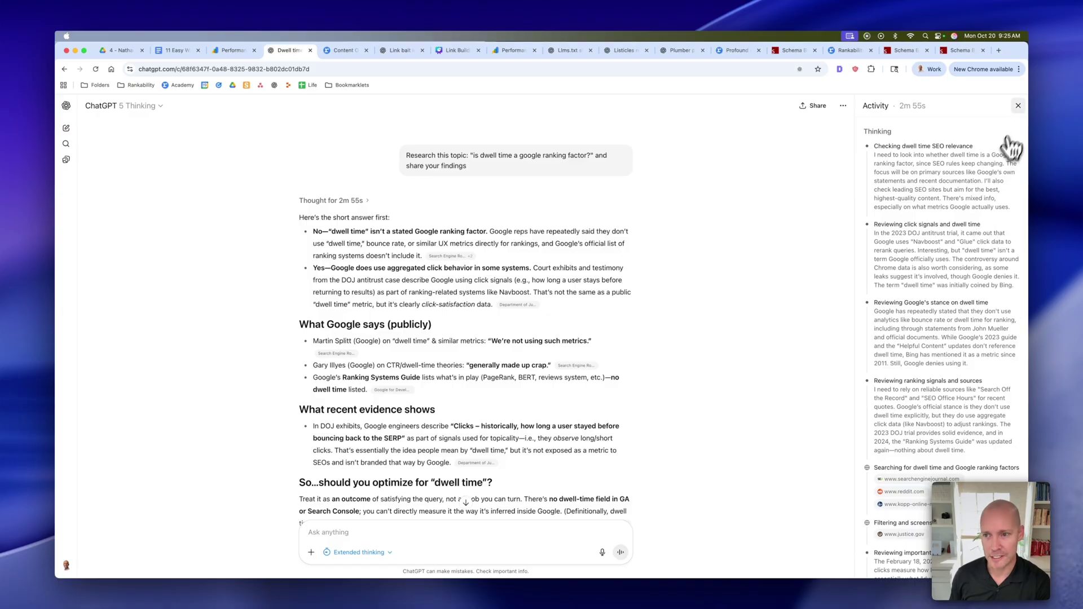
scroll(729, 226, "down", 2)
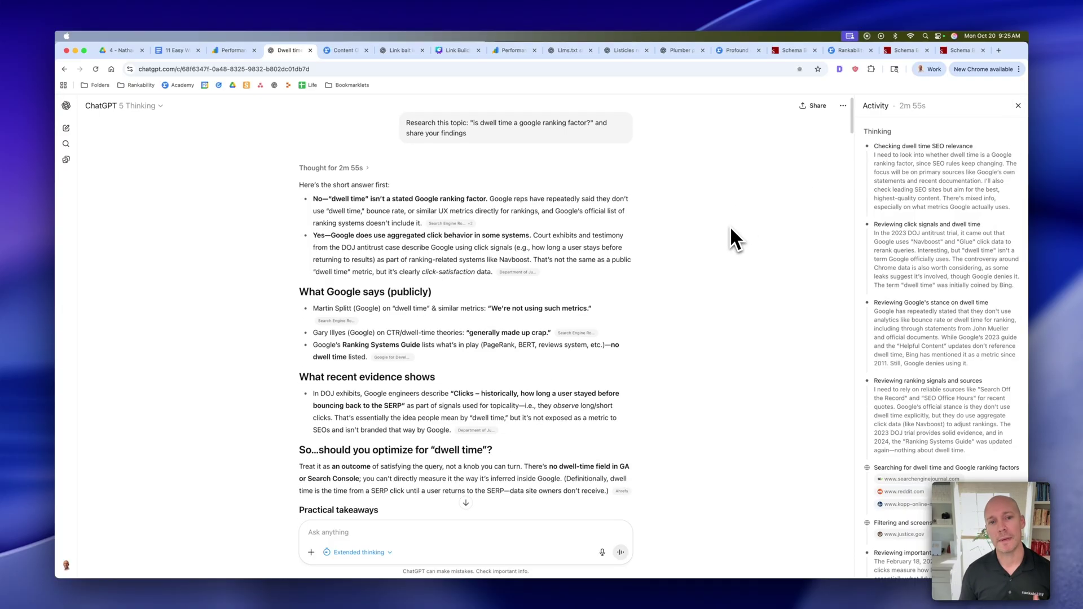
scroll(702, 241, "down", 2)
scroll(550, 247, "down", 1)
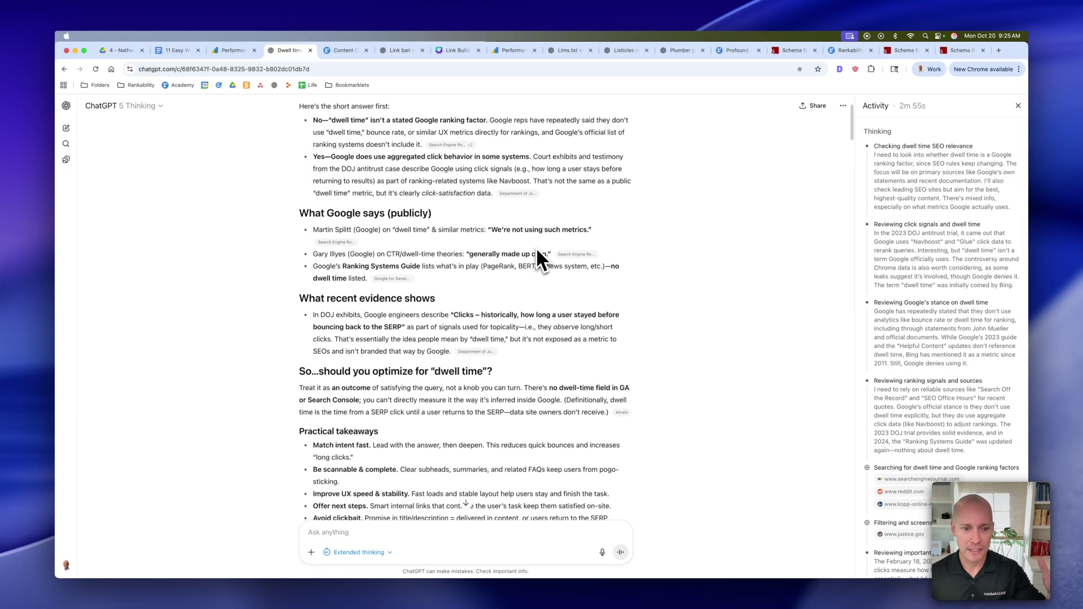
scroll(621, 255, "down", 6)
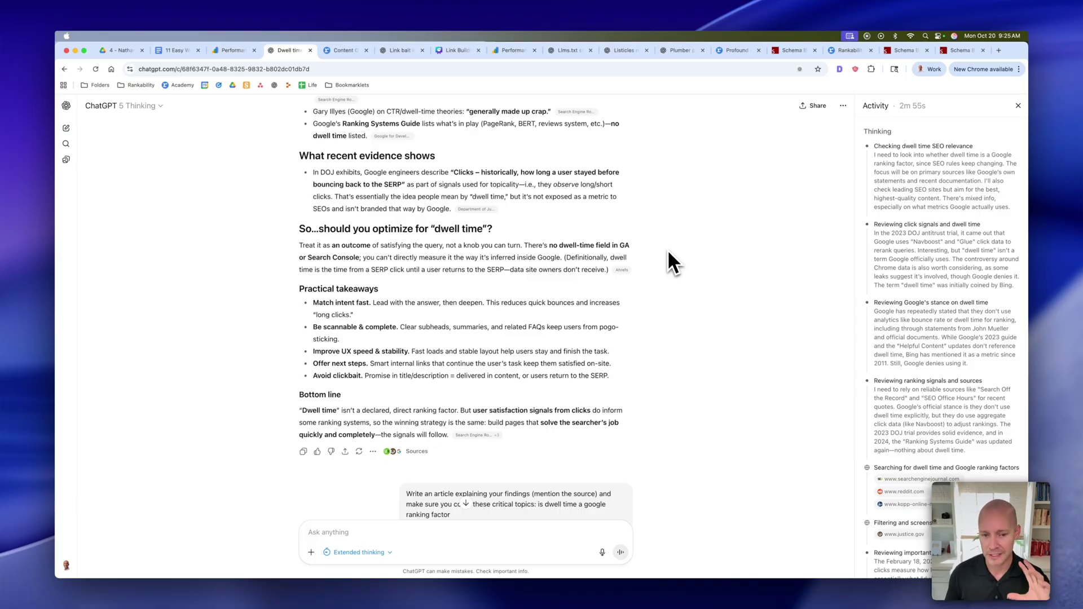
scroll(671, 251, "down", 1)
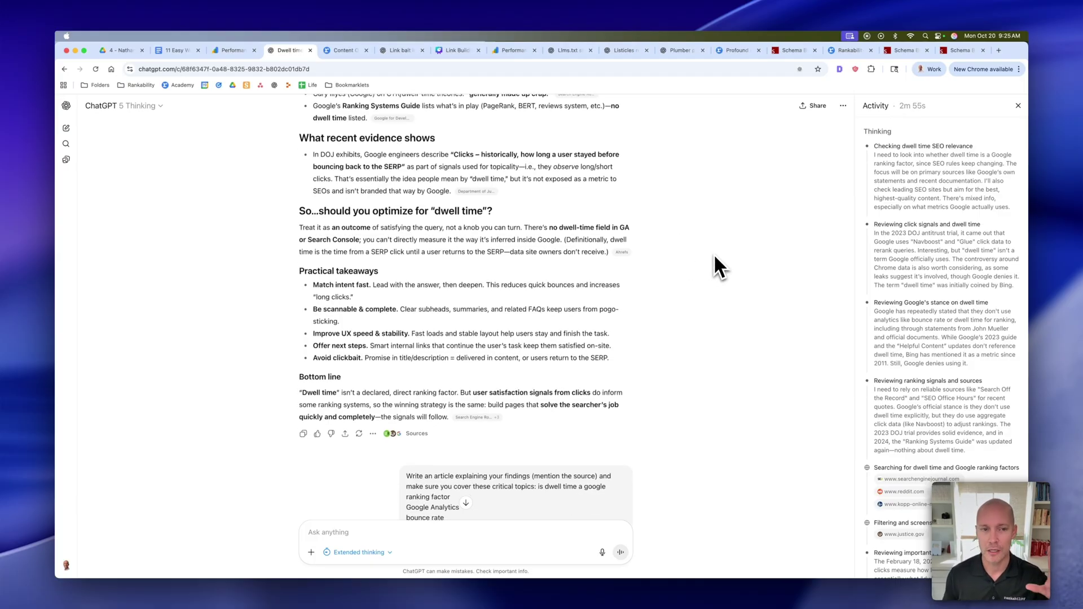
scroll(617, 314, "up", 10)
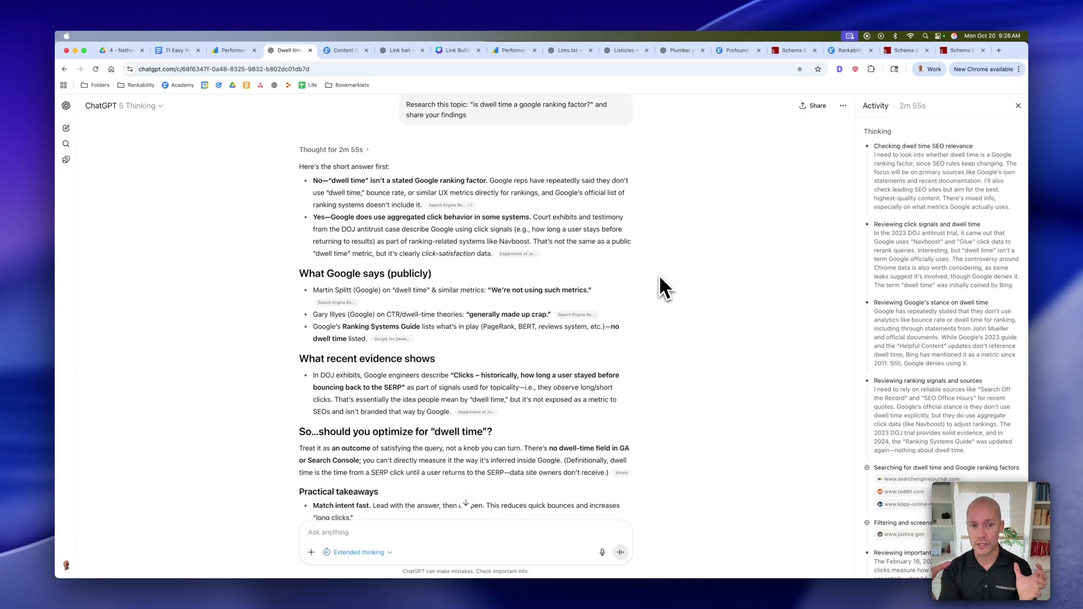
left_click(342, 50)
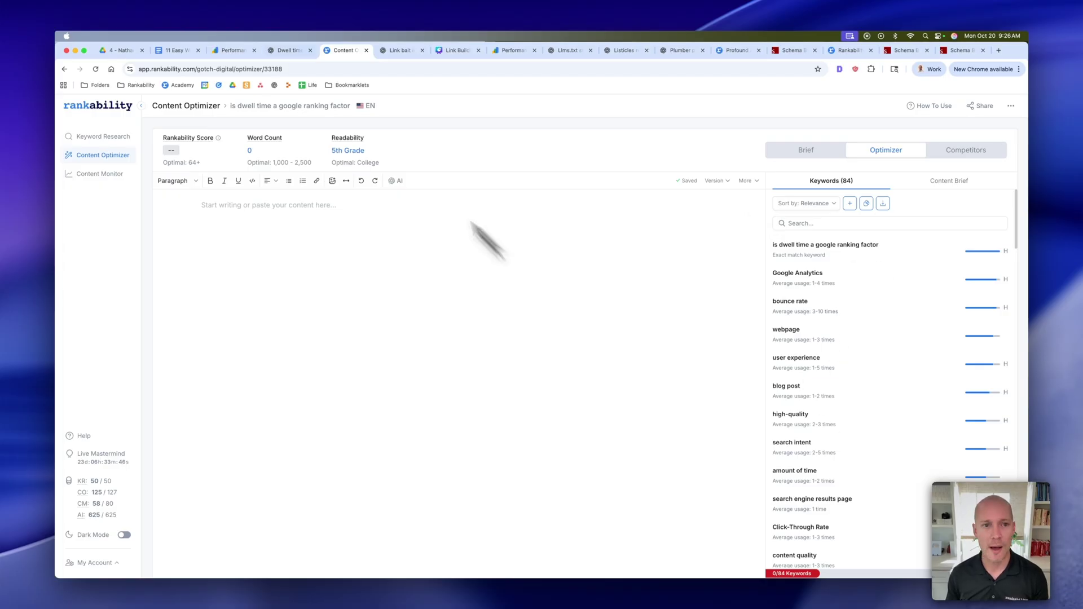
left_click(288, 51)
scroll(658, 259, "down", 2)
scroll(654, 251, "down", 10)
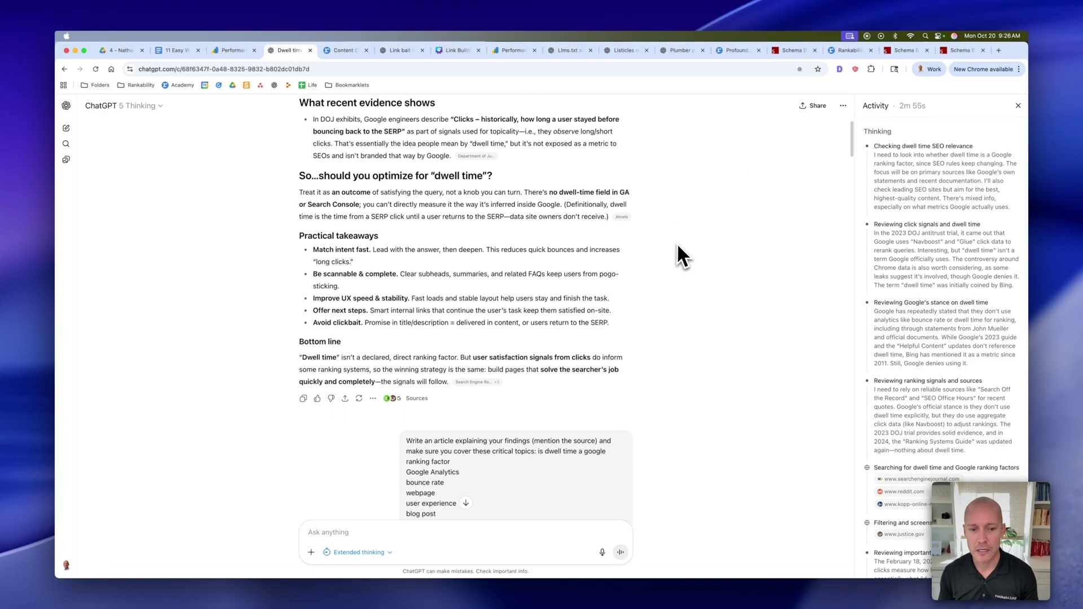
scroll(473, 289, "up", 1)
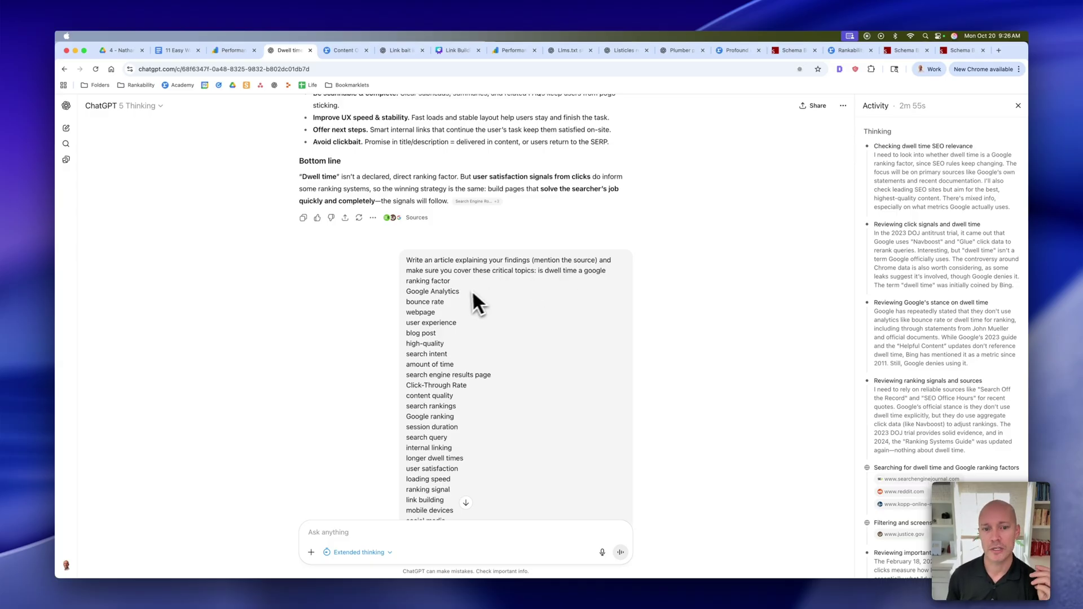
scroll(547, 282, "down", 1)
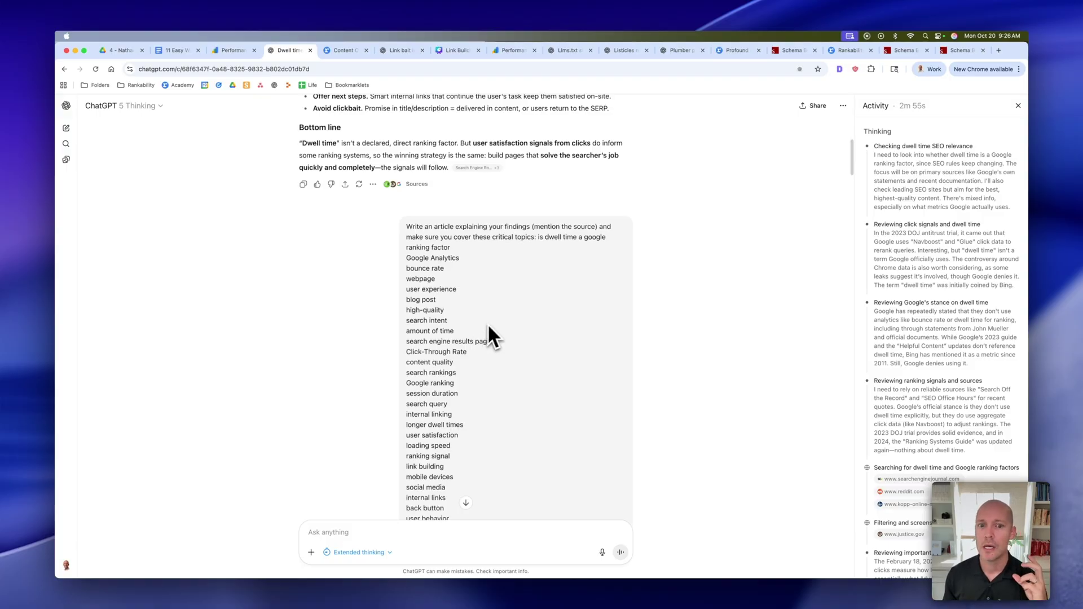
scroll(488, 323, "down", 3)
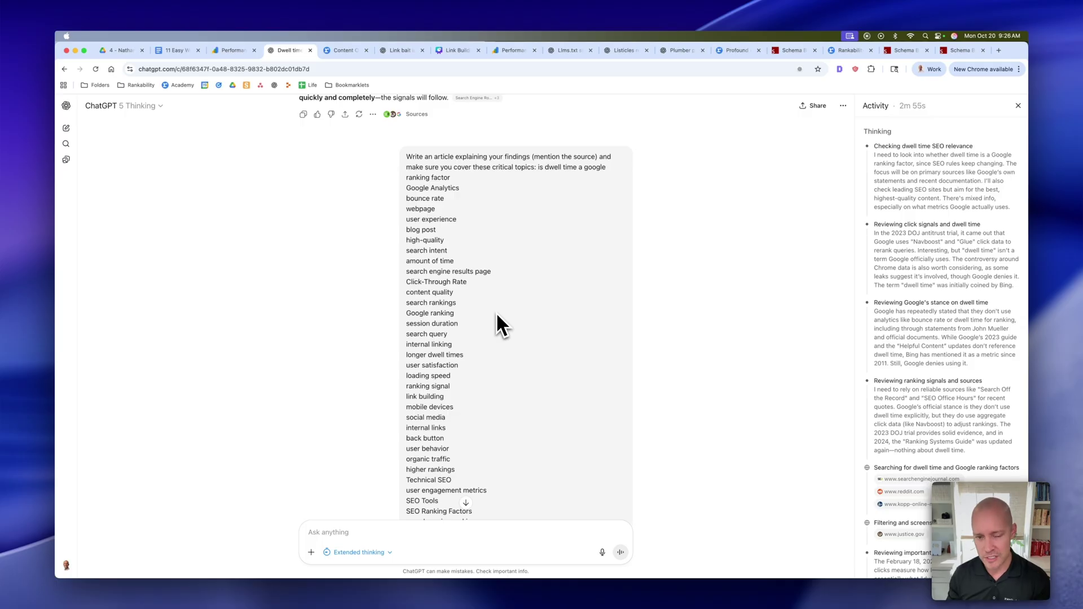
scroll(498, 315, "down", 5)
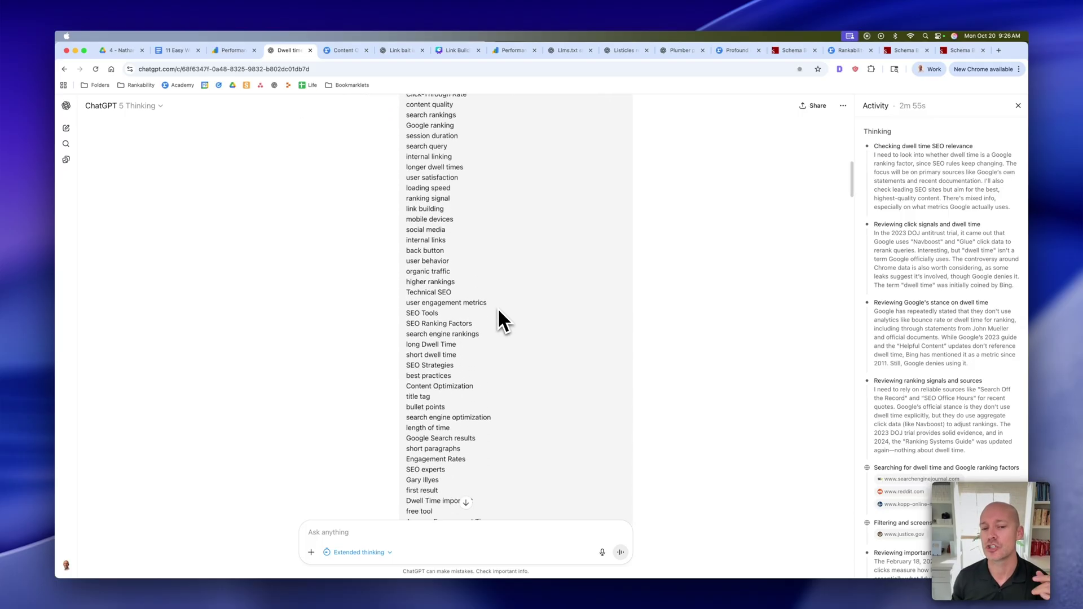
- Select and copy the rewritten dwell-time article's Title line in ChatGPT for the Rankability optimizer
scroll(499, 311, "down", 15)
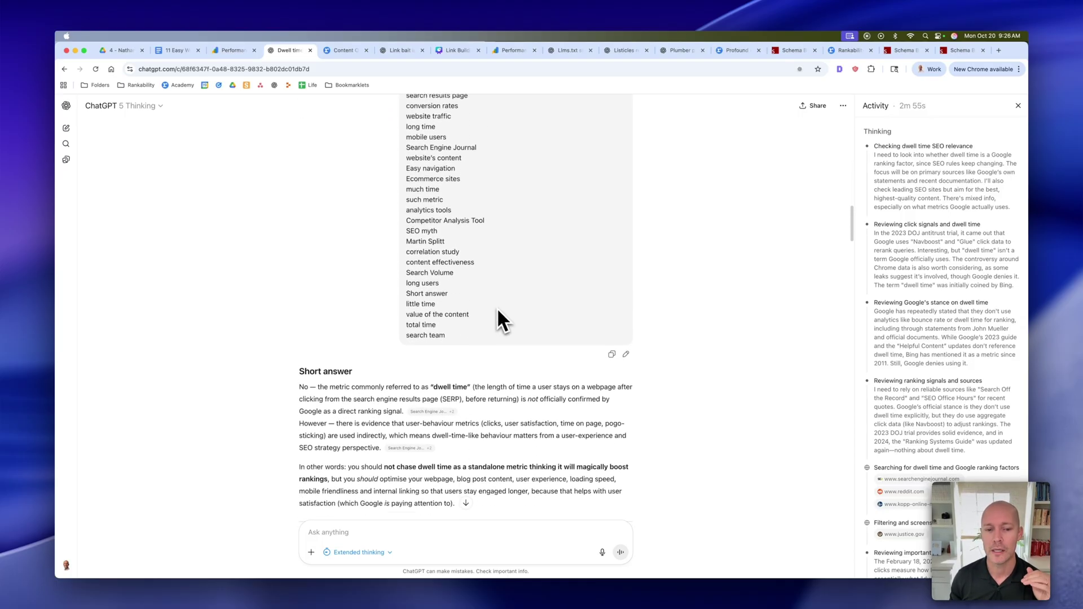
scroll(273, 267, "down", 2)
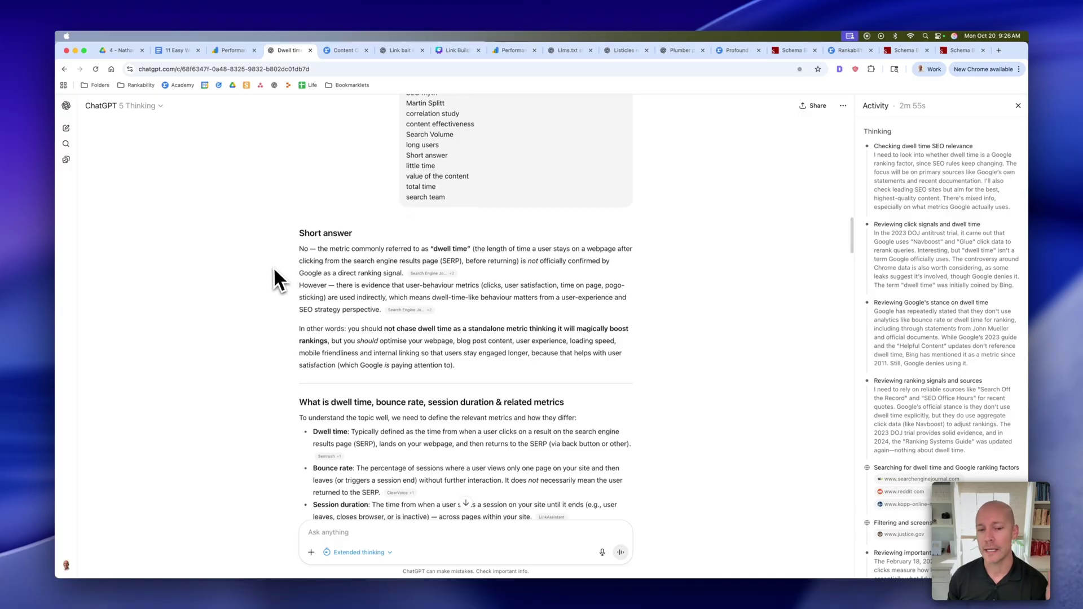
scroll(273, 267, "down", 10)
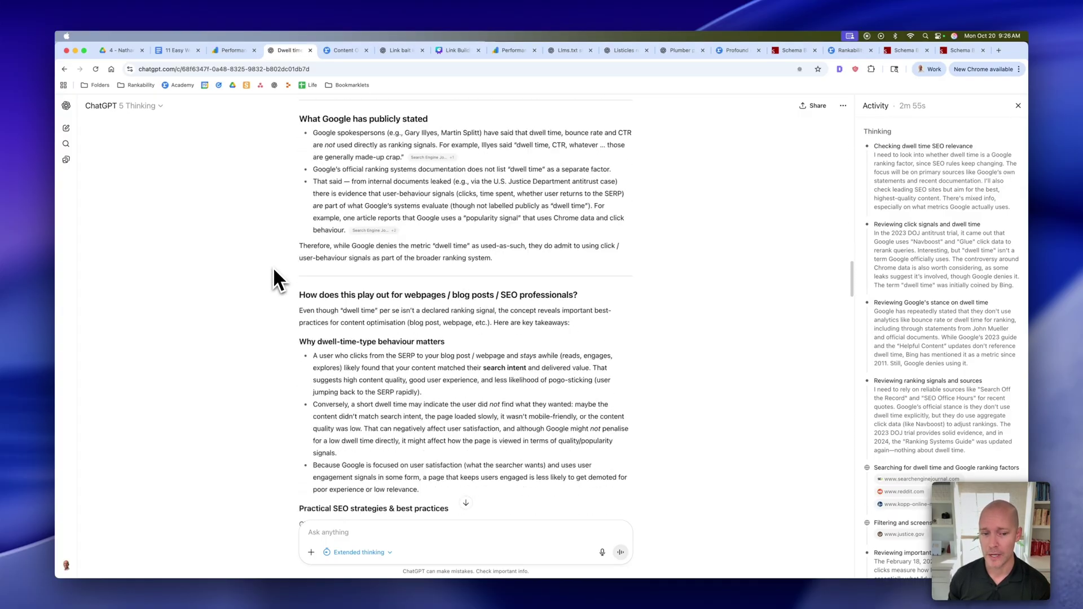
scroll(272, 267, "down", 14)
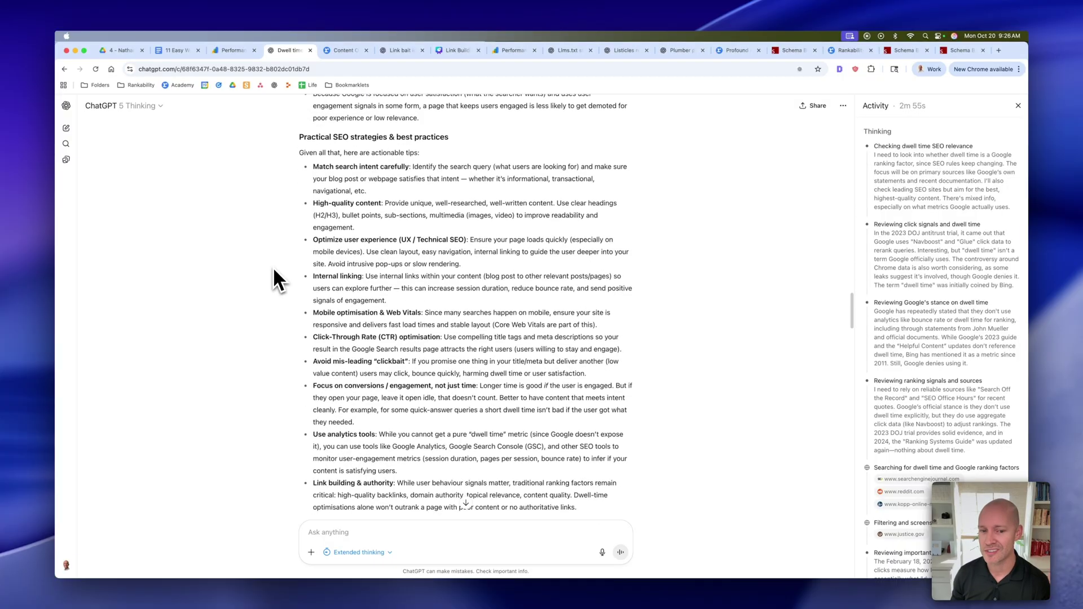
scroll(275, 267, "down", 20)
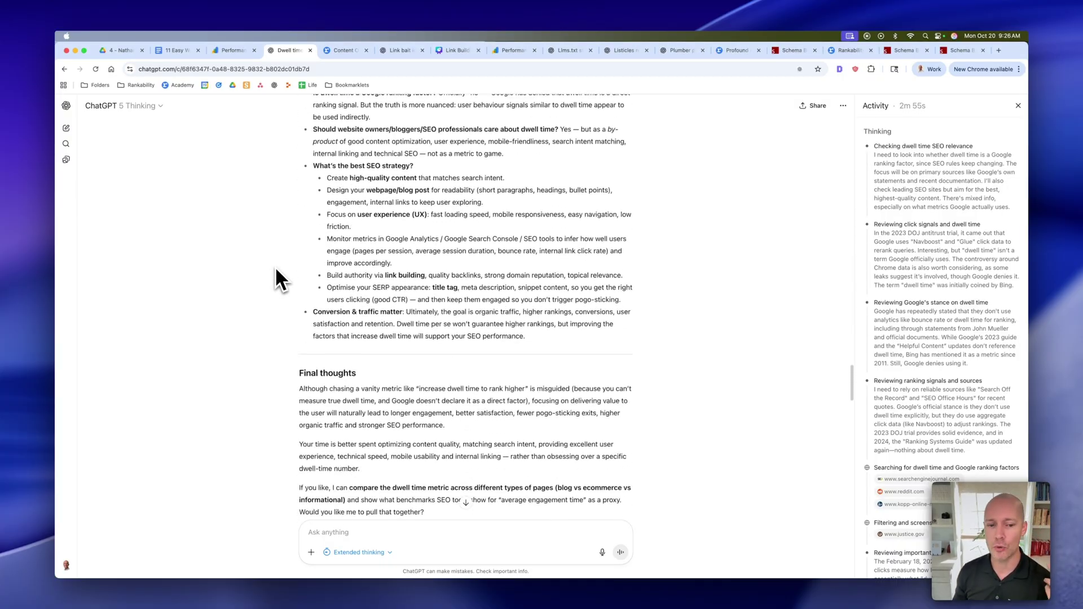
scroll(276, 264, "up", 1)
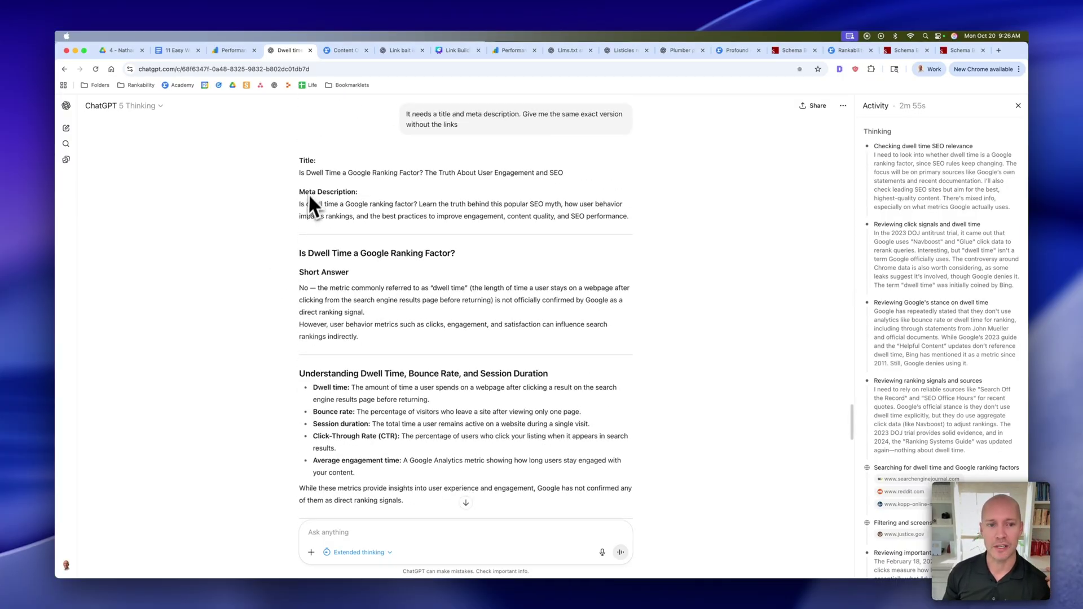
left_click_drag(299, 172, 580, 177)
key("super+c")
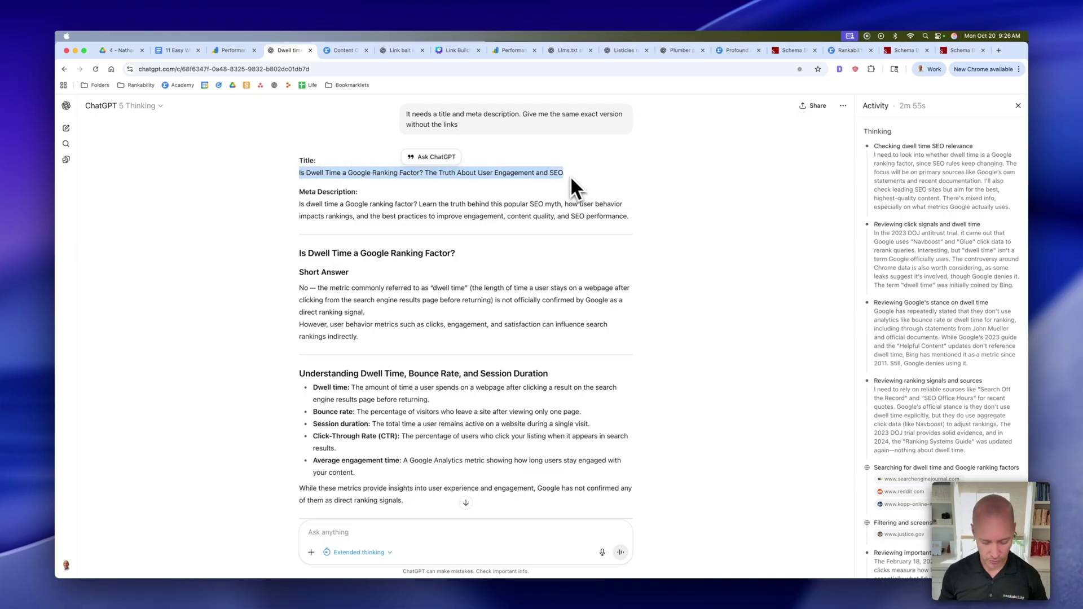
left_click(343, 50)
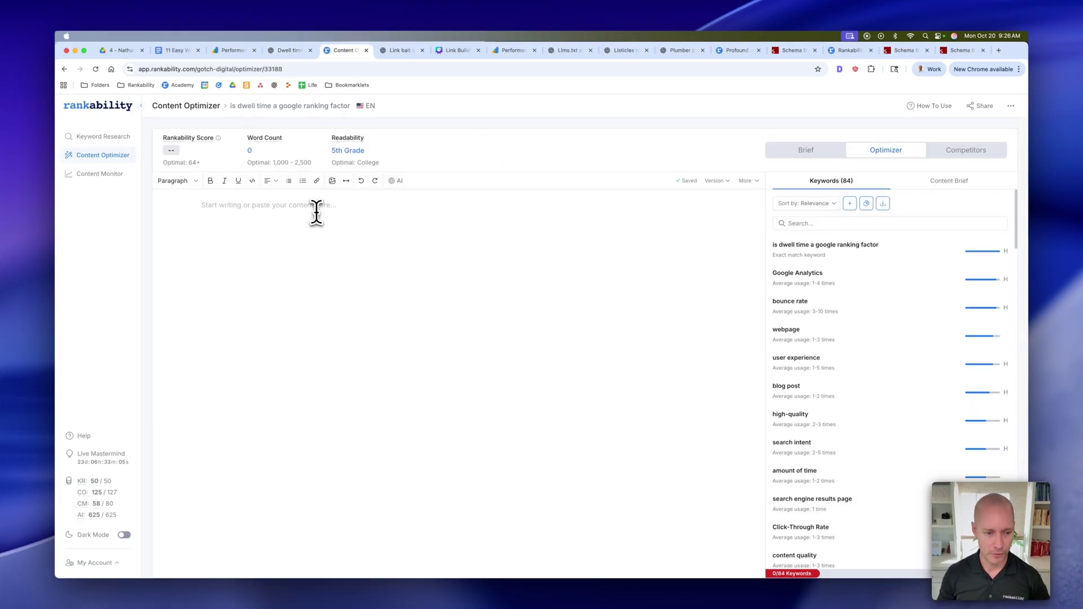
- Paste the article title into the empty Rankability editor and format it as Heading 1
left_click(316, 213)
key("super+v")
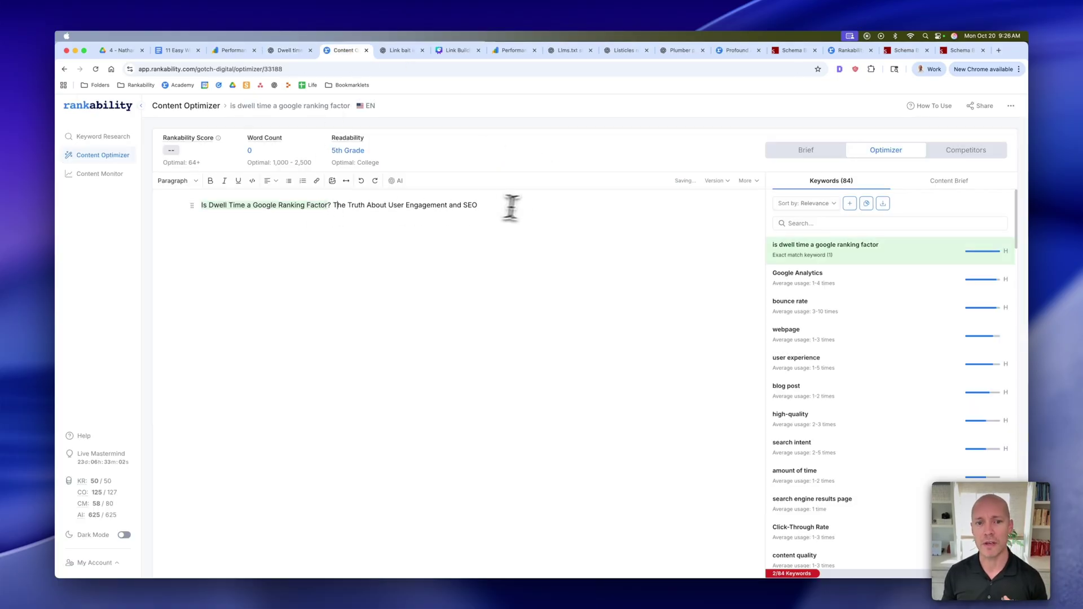
left_click_drag(511, 206, 177, 176)
left_click(177, 179)
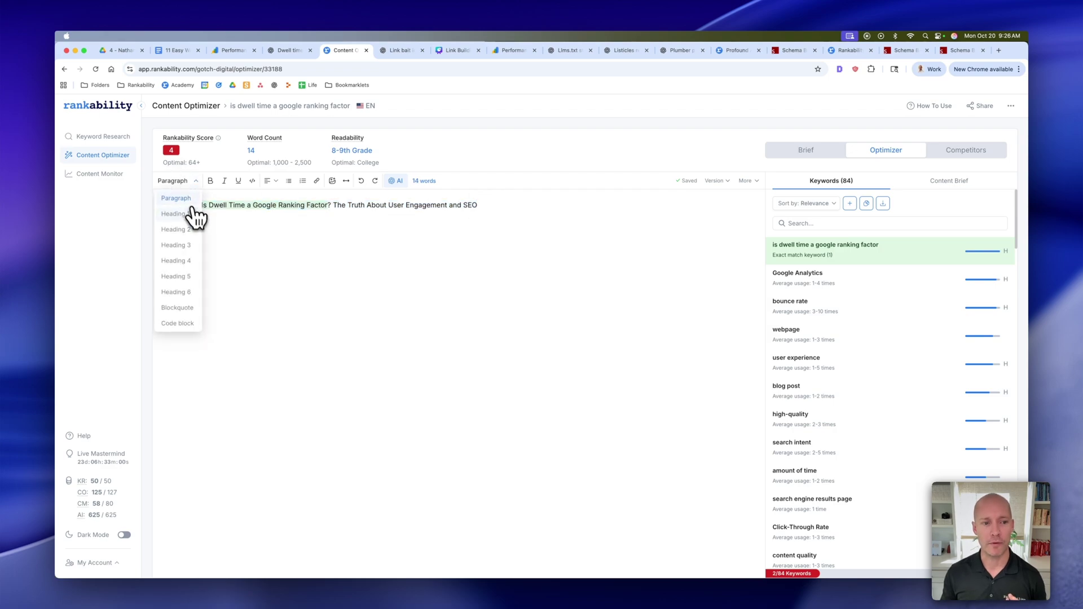
left_click(187, 214)
left_click(389, 229)
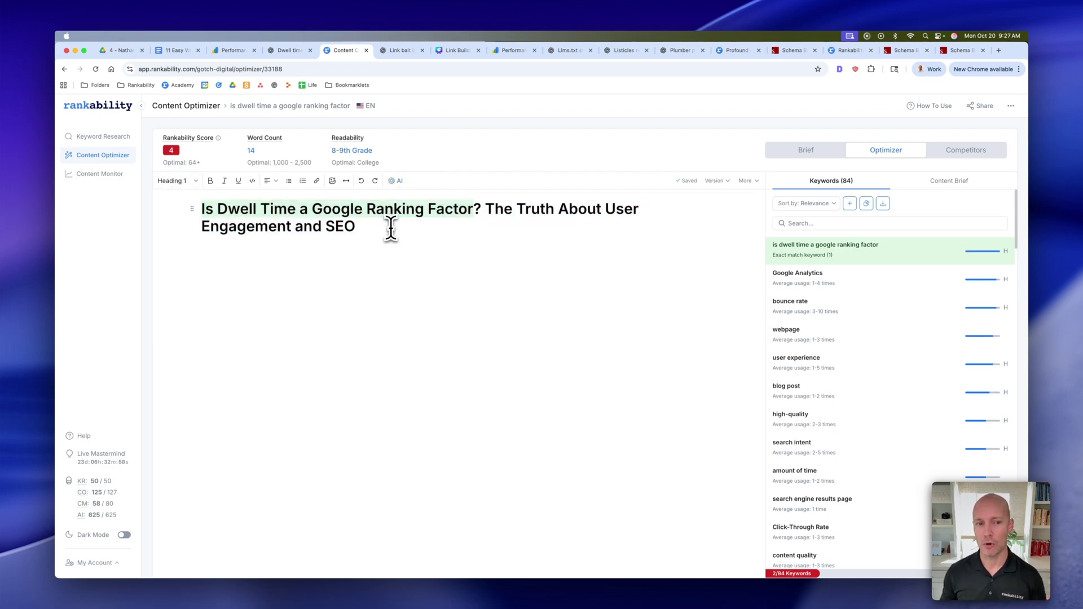
- Copy the dwell-time article body from ChatGPT and paste it on a new line below the title
left_click(285, 50)
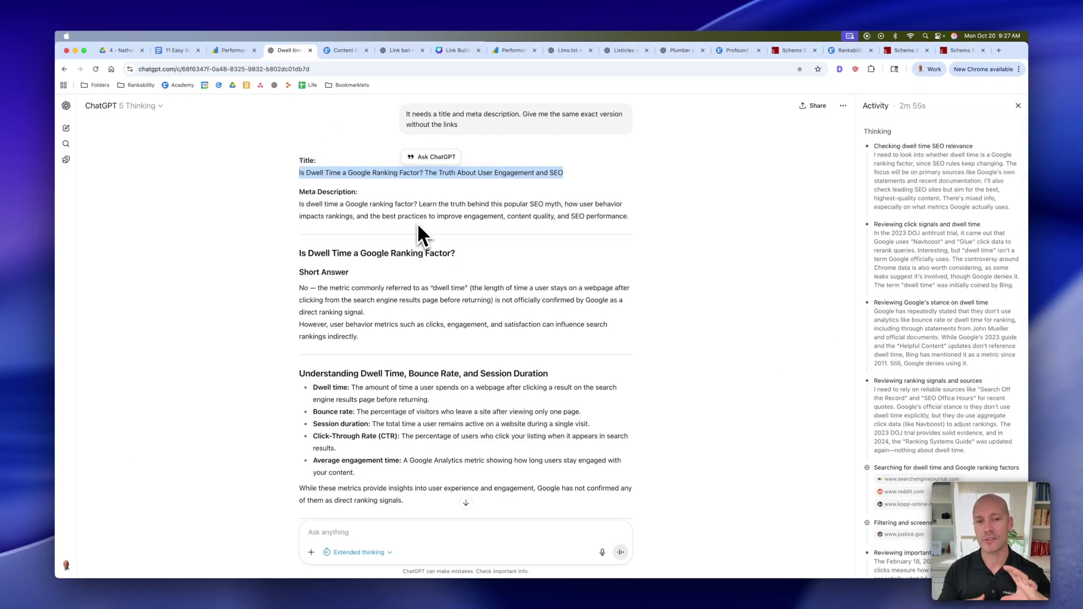
left_click(359, 274)
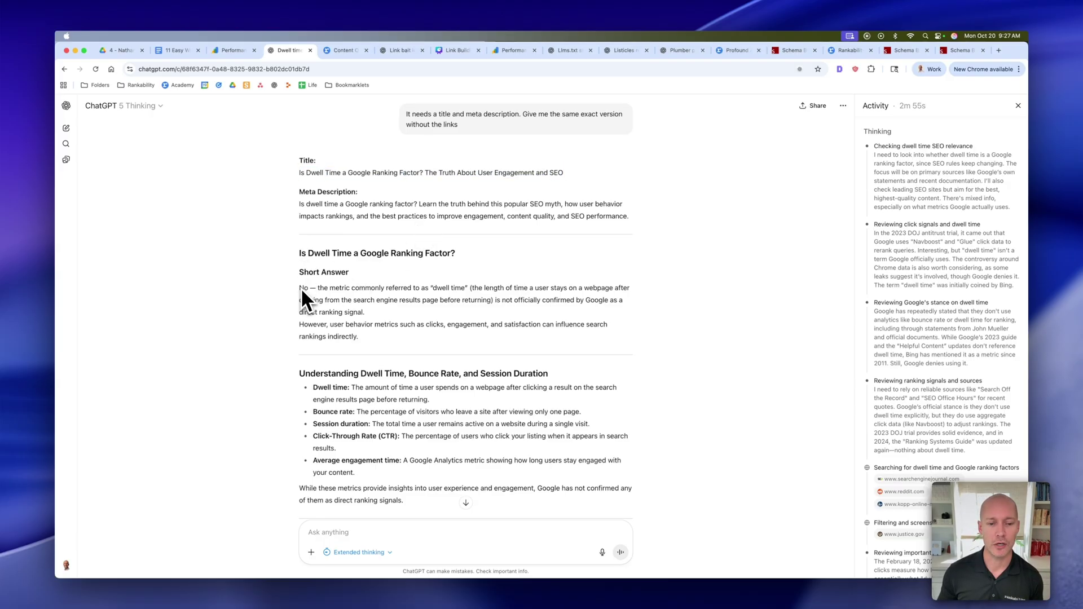
left_click_drag(300, 288, 589, 442)
scroll(604, 367, "down", 3)
scroll(537, 355, "down", 15)
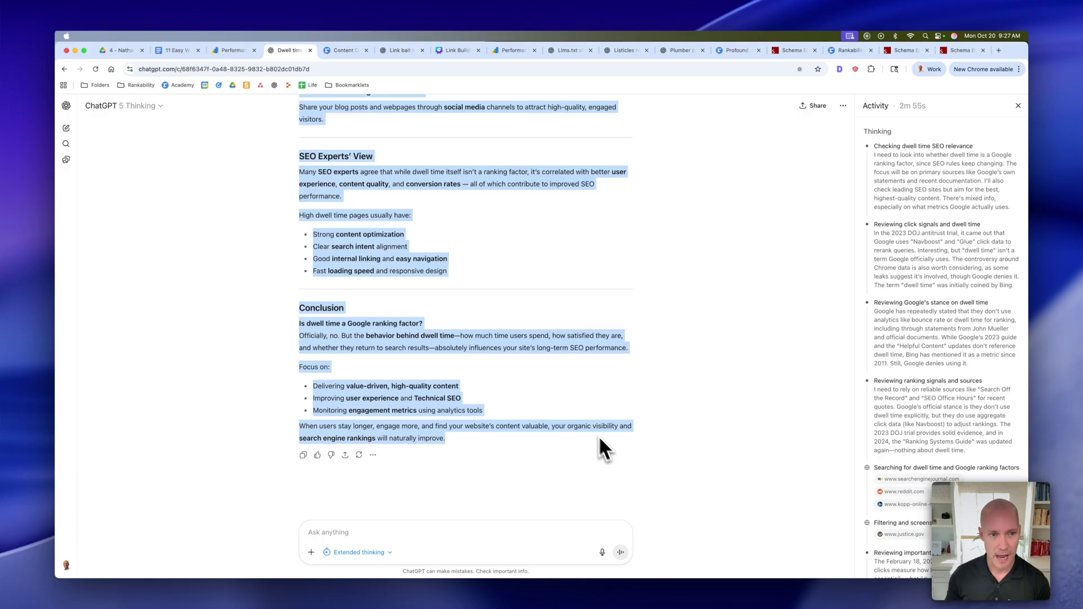
left_click(349, 49)
left_click(376, 228)
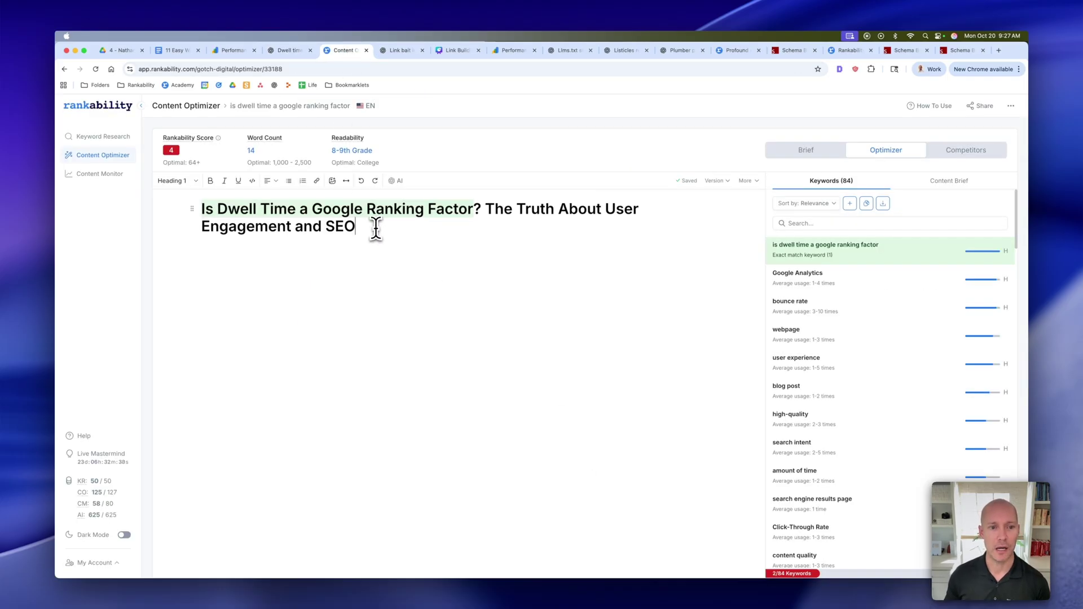
key("Return")
key("super+v")
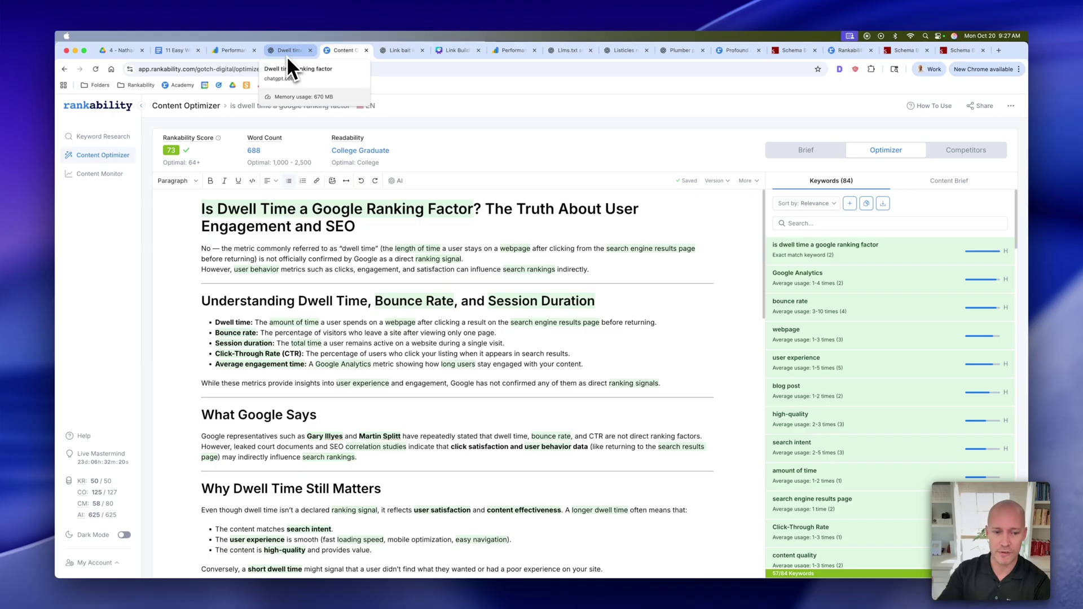
- Return to the link-bait chat and highlight the prompt's asset-type list, 'HVAC' and 'Chesterfield, MO.'
left_click(287, 56)
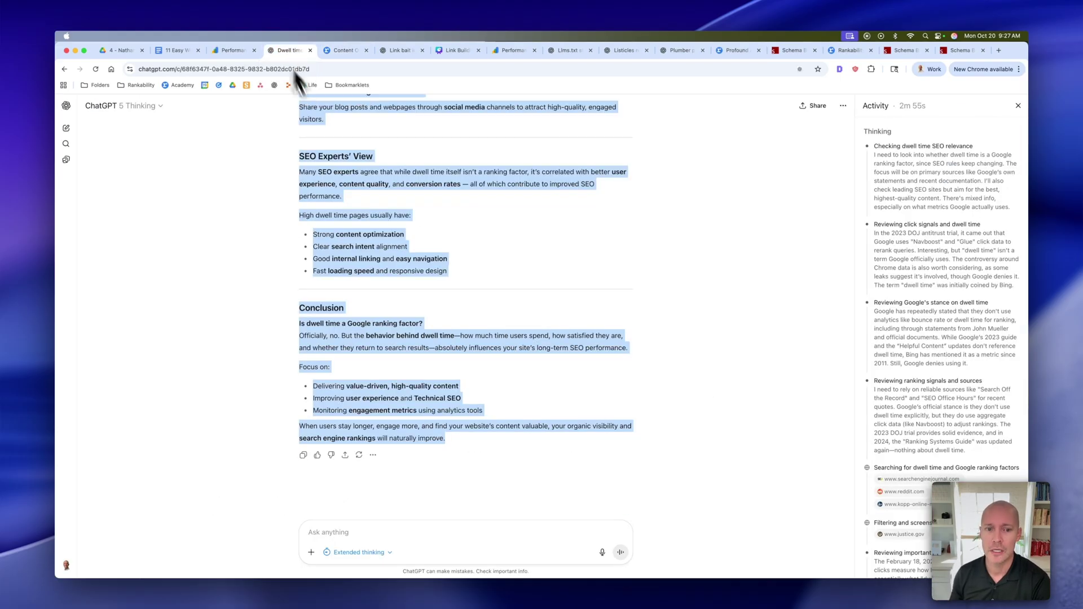
scroll(641, 259, "up", 8)
scroll(689, 272, "down", 15)
scroll(696, 276, "up", 2)
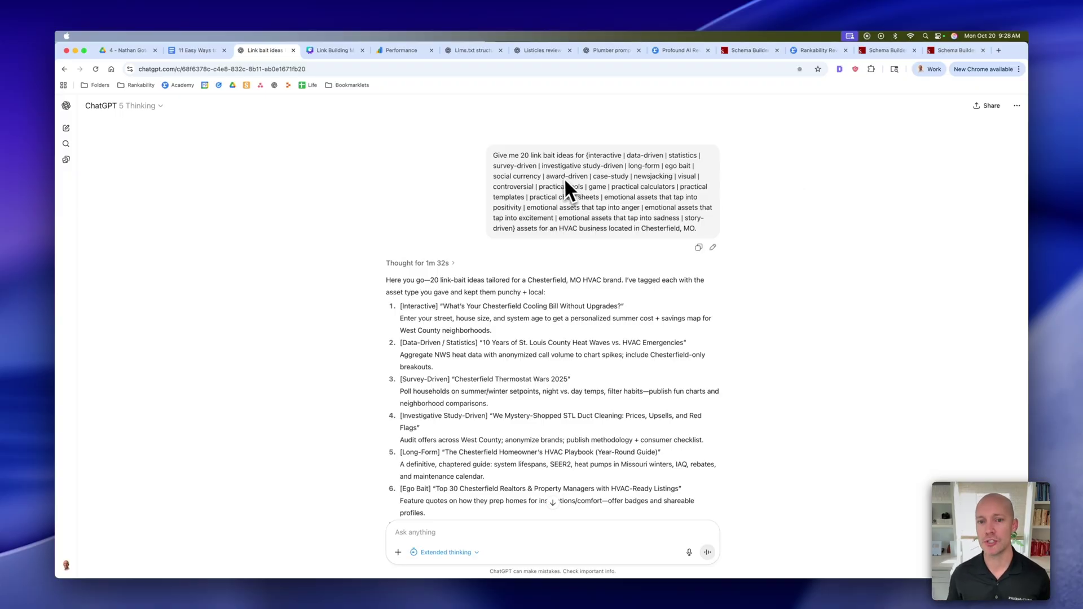
left_click_drag(587, 155, 517, 231)
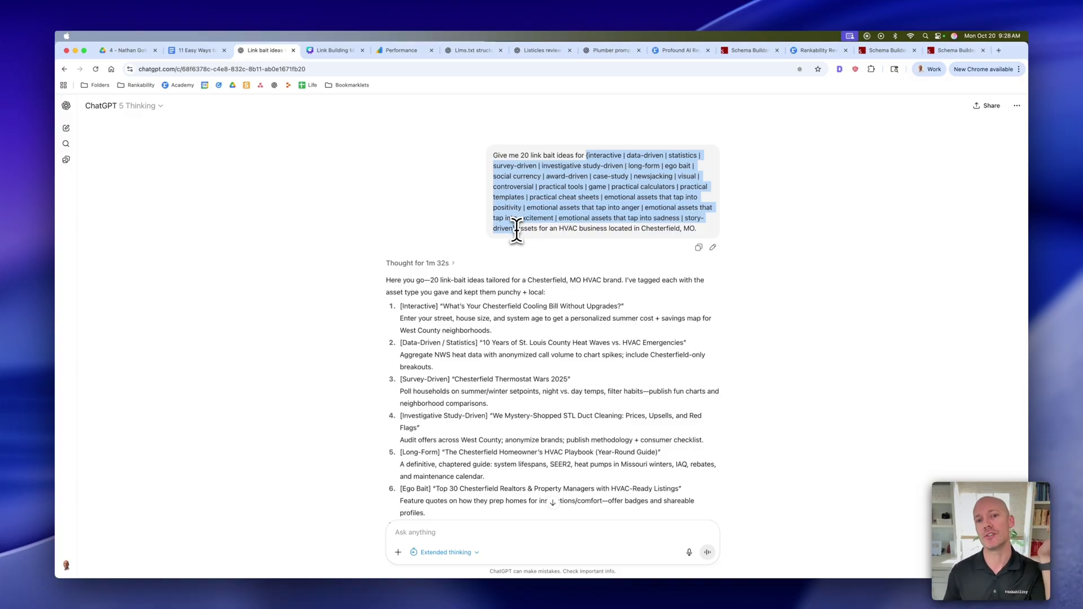
left_click(564, 164)
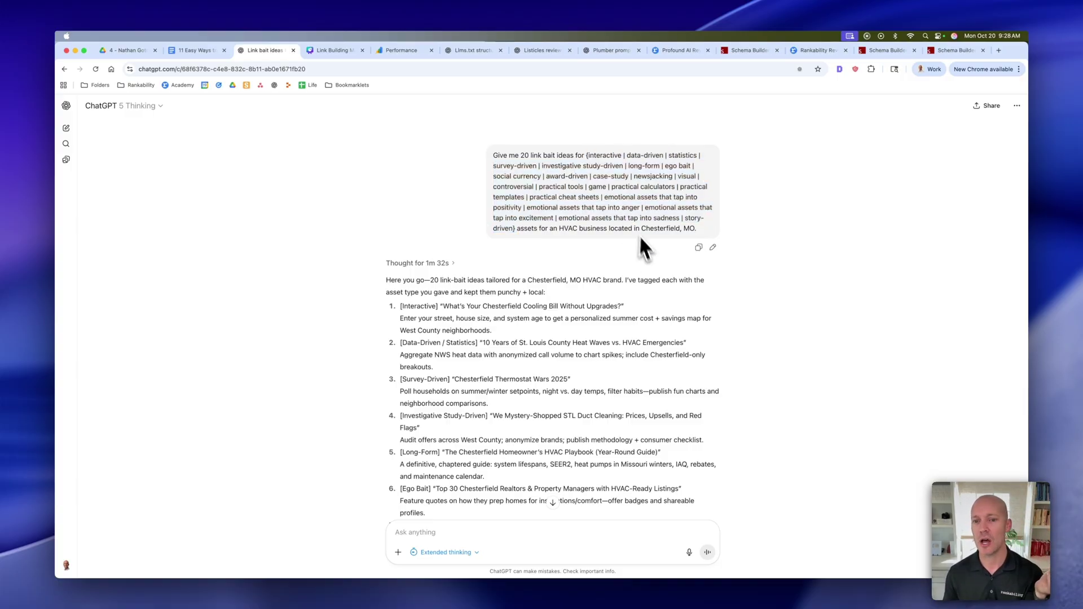
left_click_drag(560, 230, 578, 232)
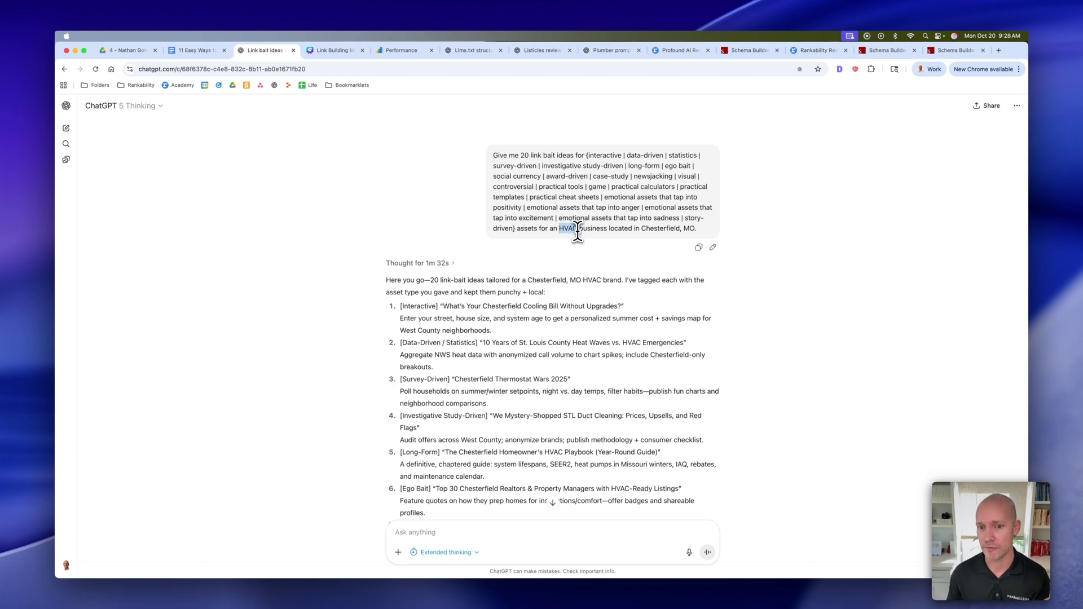
left_click_drag(641, 229, 699, 233)
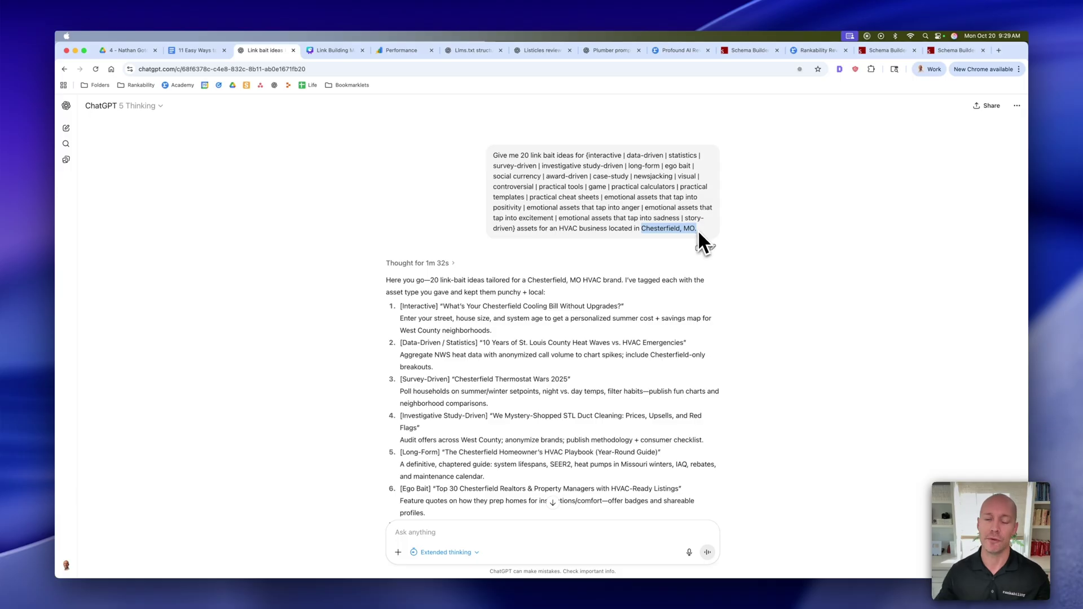
left_click(650, 226)
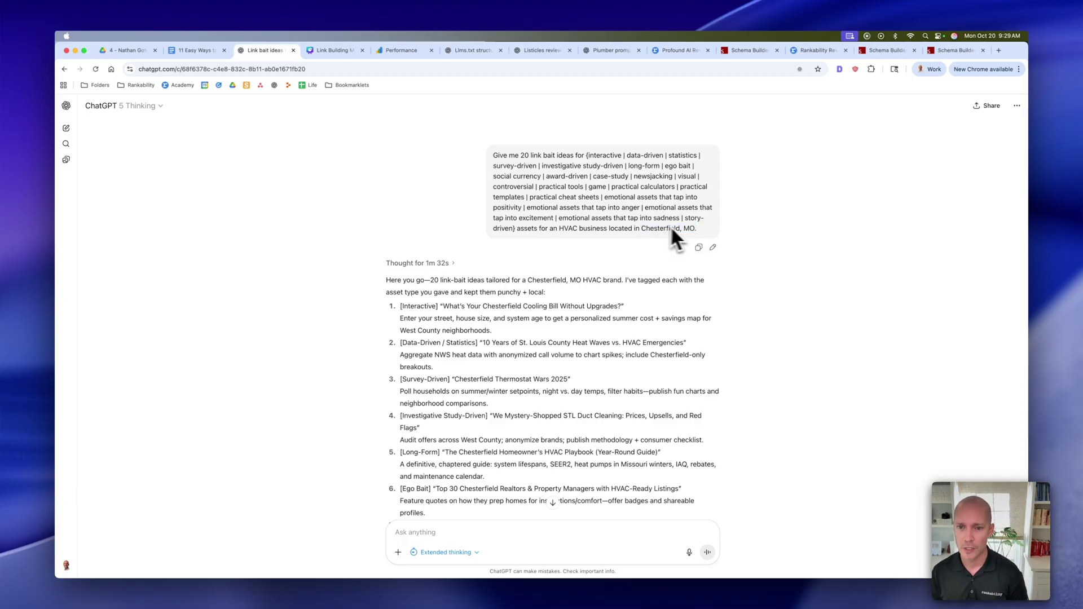
- Zoom in, highlight the bracketed asset-type list, and scroll through the 20 link-bait ideas
scroll(545, 273, "down", 3)
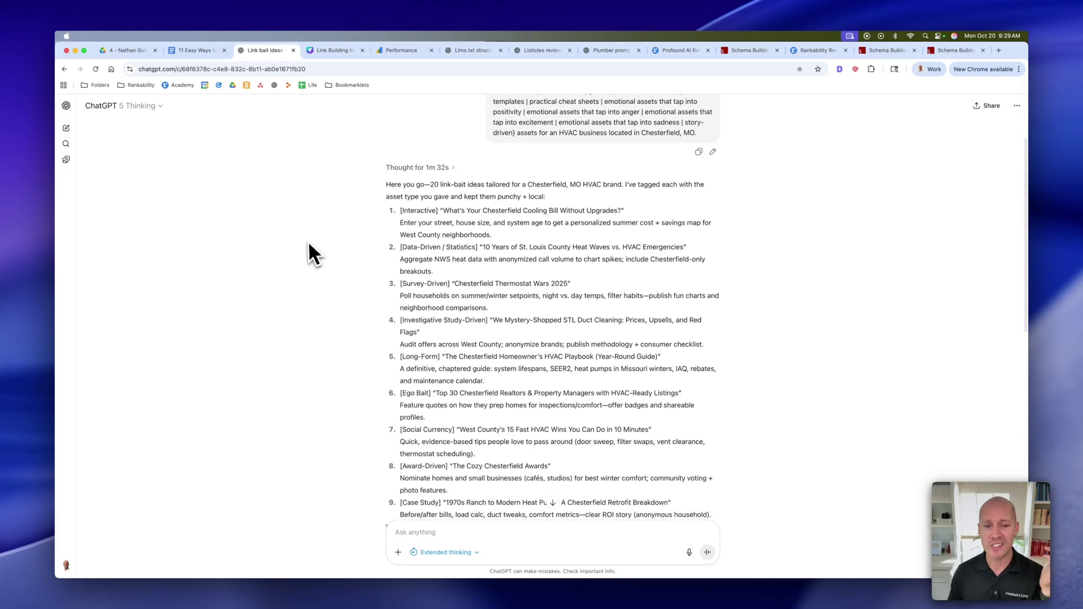
scroll(309, 240, "up", 1)
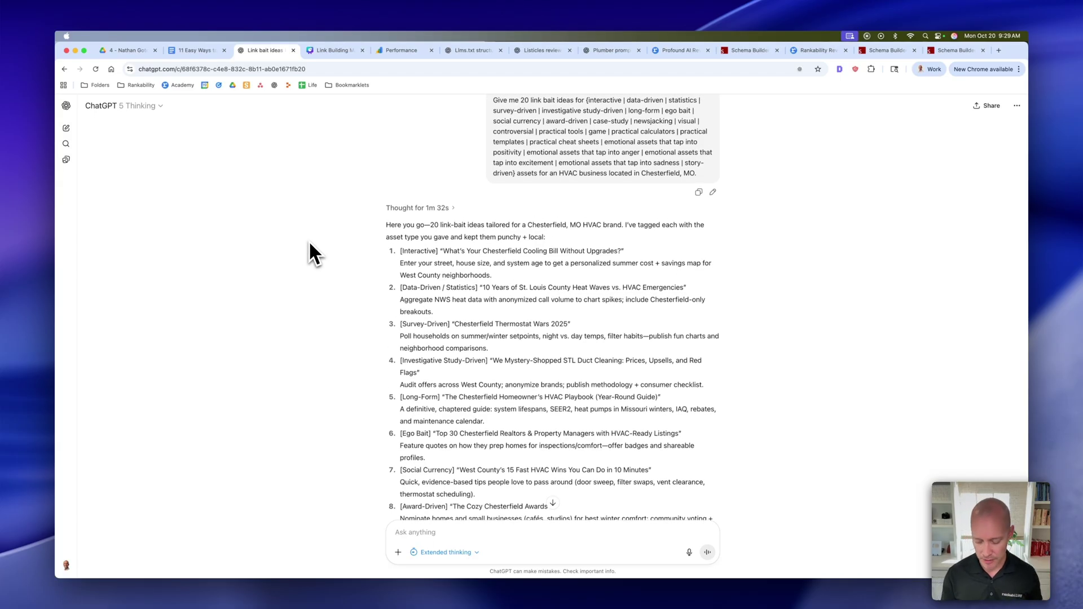
key("super+equal")
key("super+equal")
key("super+equal")
scroll(310, 243, "down", 5)
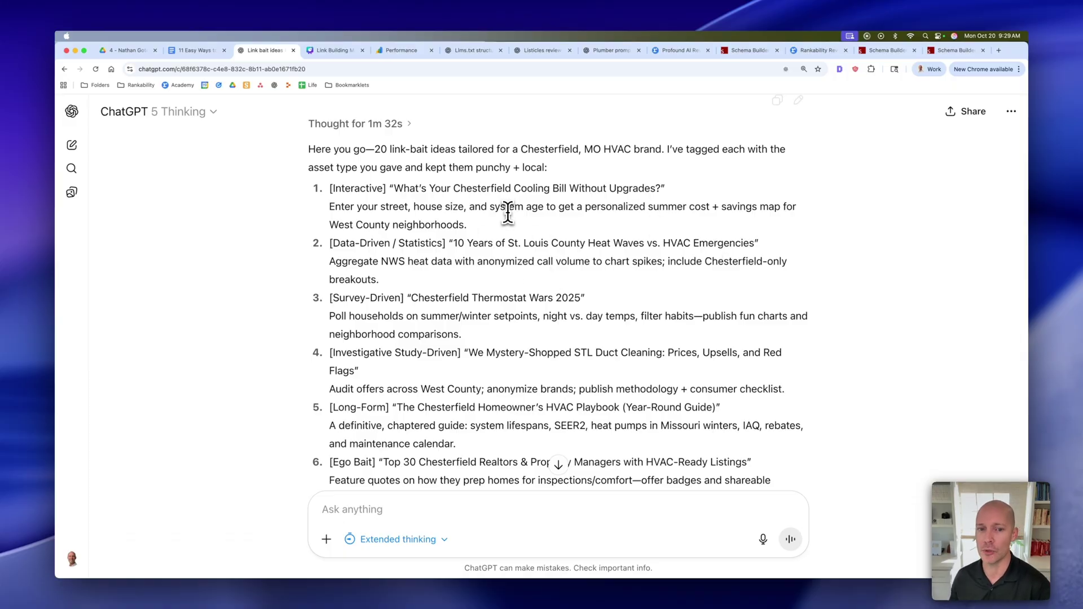
scroll(508, 215, "up", 8)
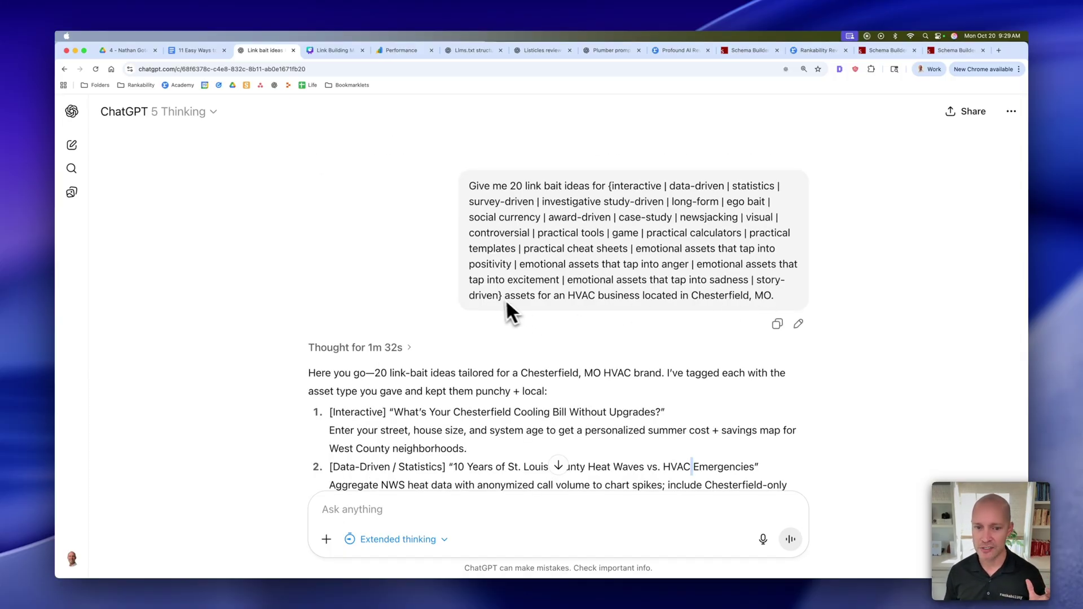
left_click_drag(502, 297, 604, 186)
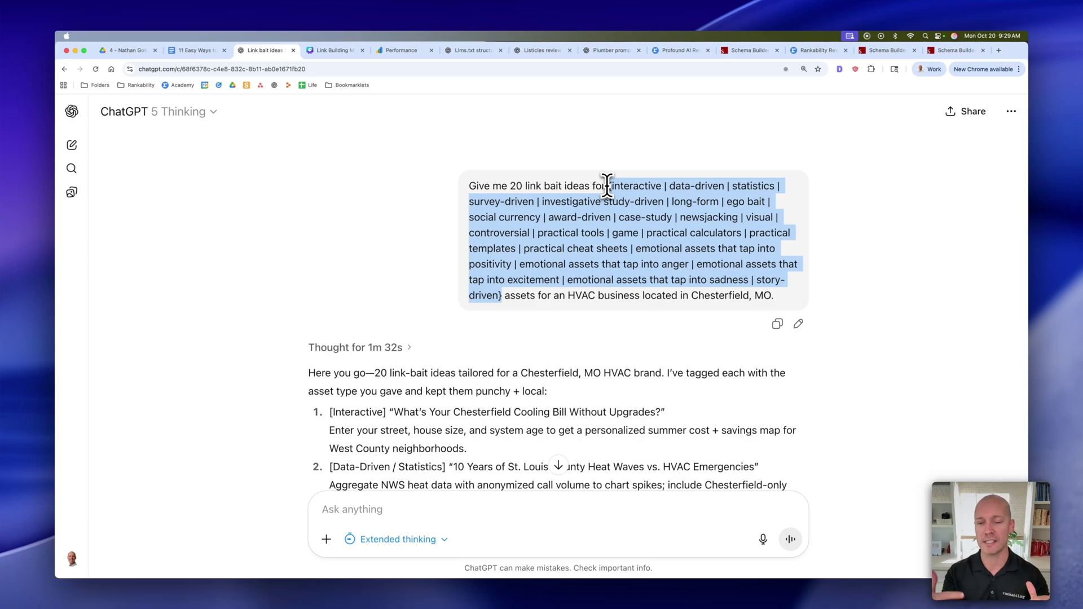
scroll(630, 249, "down", 15)
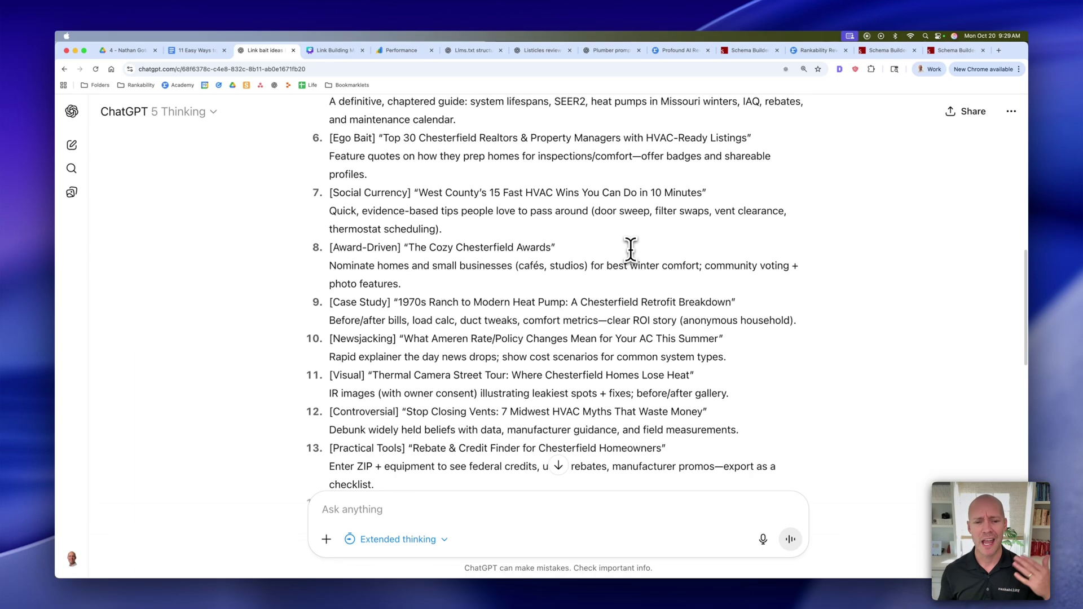
scroll(629, 248, "down", 5)
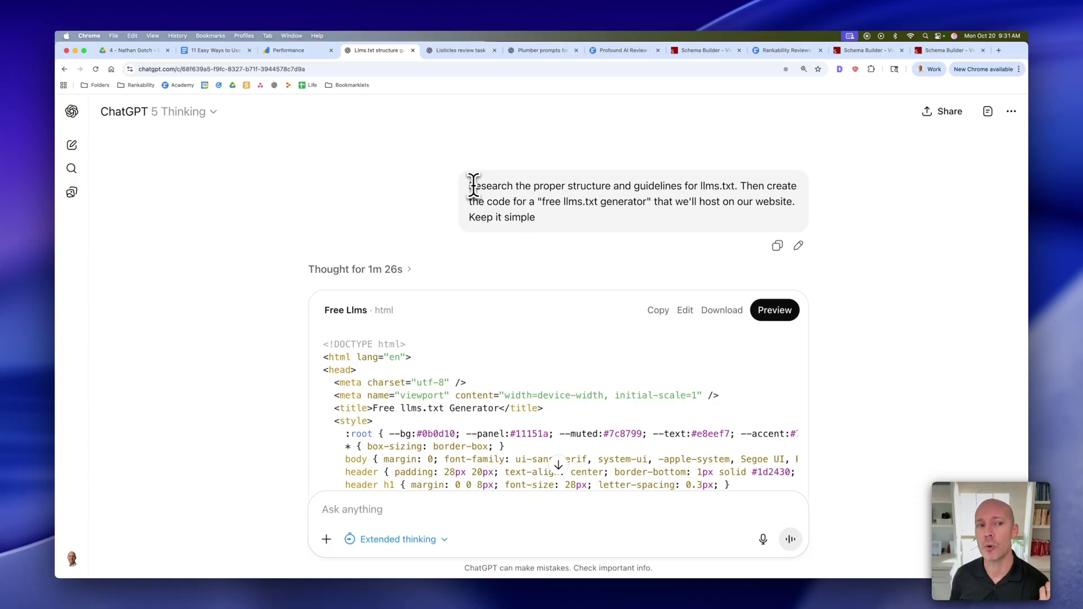
- Highlight the llms.txt request in the prompt and skim the generated HTML code
left_click_drag(472, 185, 575, 205)
left_click(580, 205)
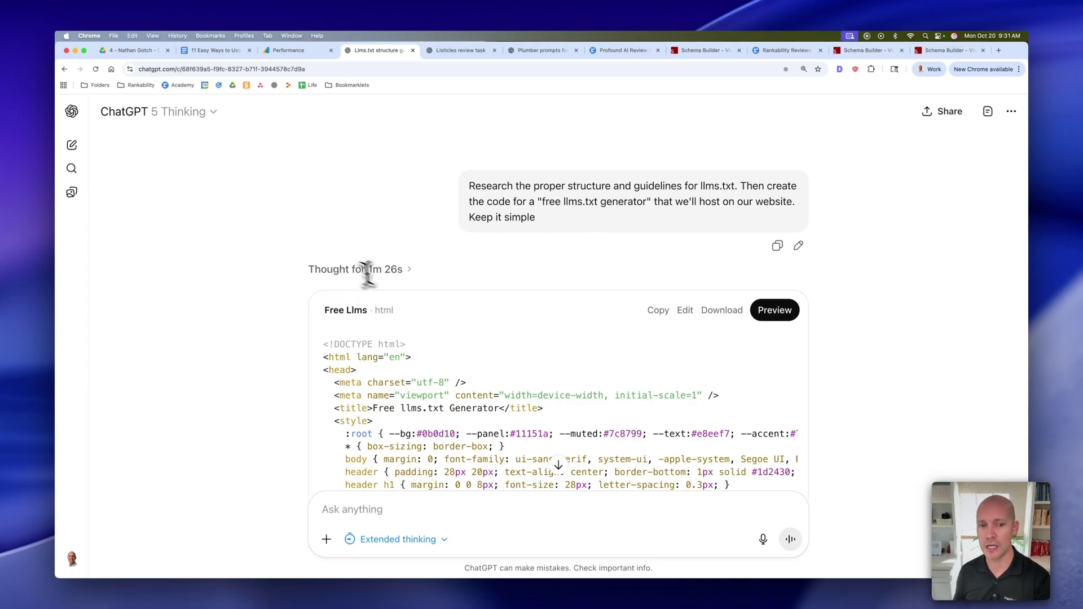
scroll(247, 286, "down", 2)
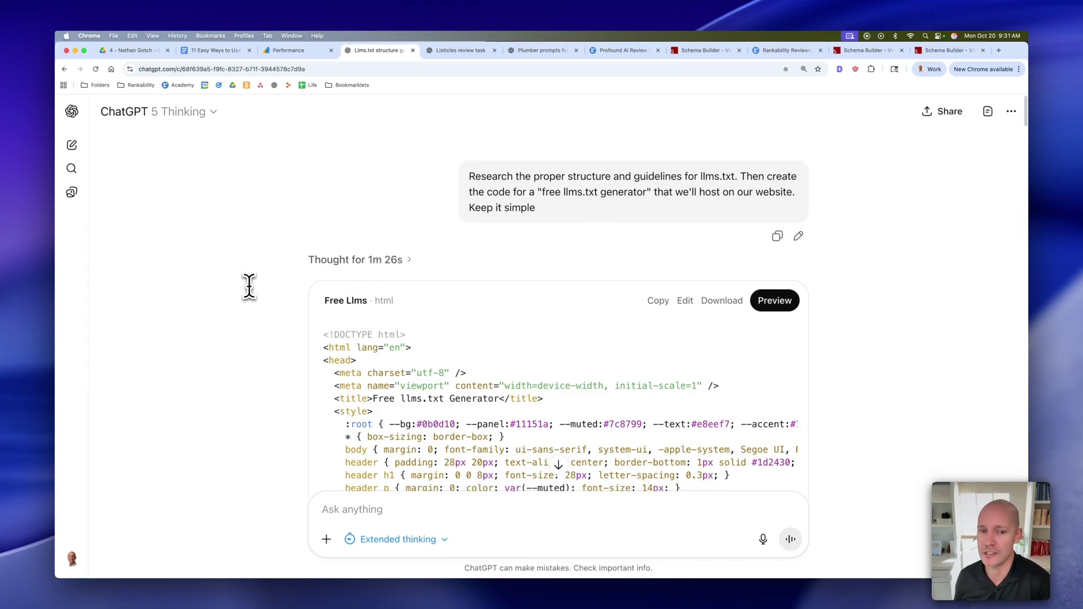
scroll(247, 285, "up", 1)
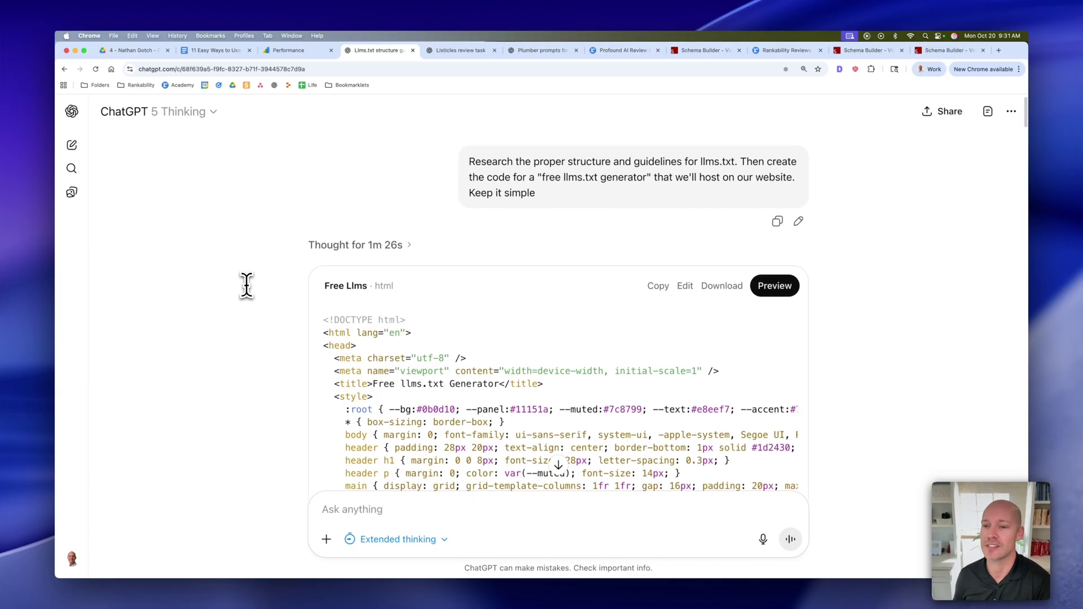
scroll(247, 286, "down", 5)
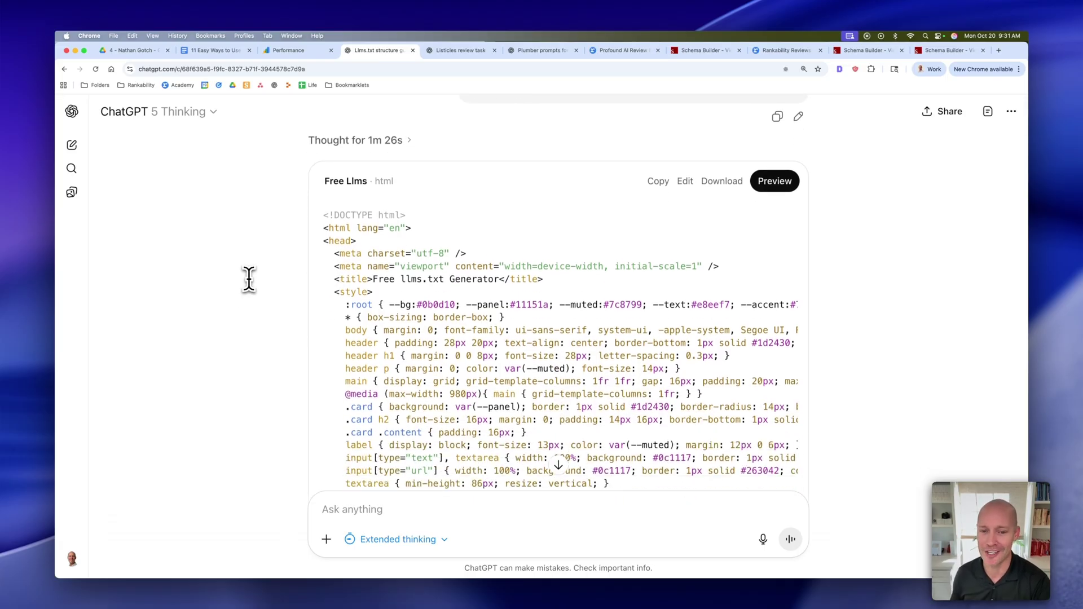
scroll(246, 280, "up", 8)
- Preview the Free llms.txt Generator code block as a live, working page
scroll(246, 279, "down", 4)
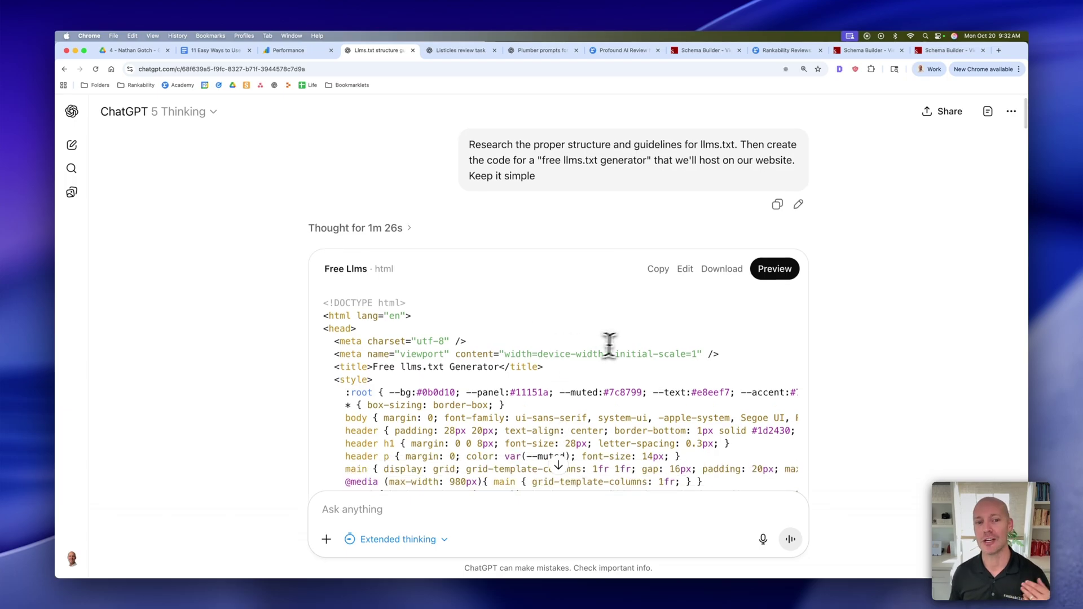
scroll(621, 345, "down", 10)
scroll(630, 341, "down", 20)
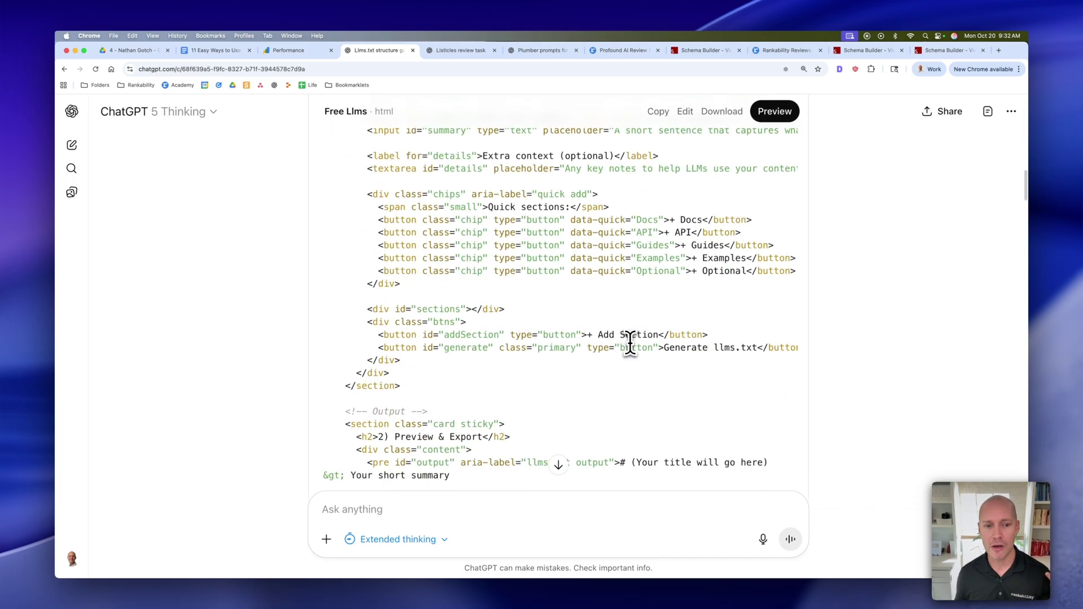
scroll(630, 341, "up", 5)
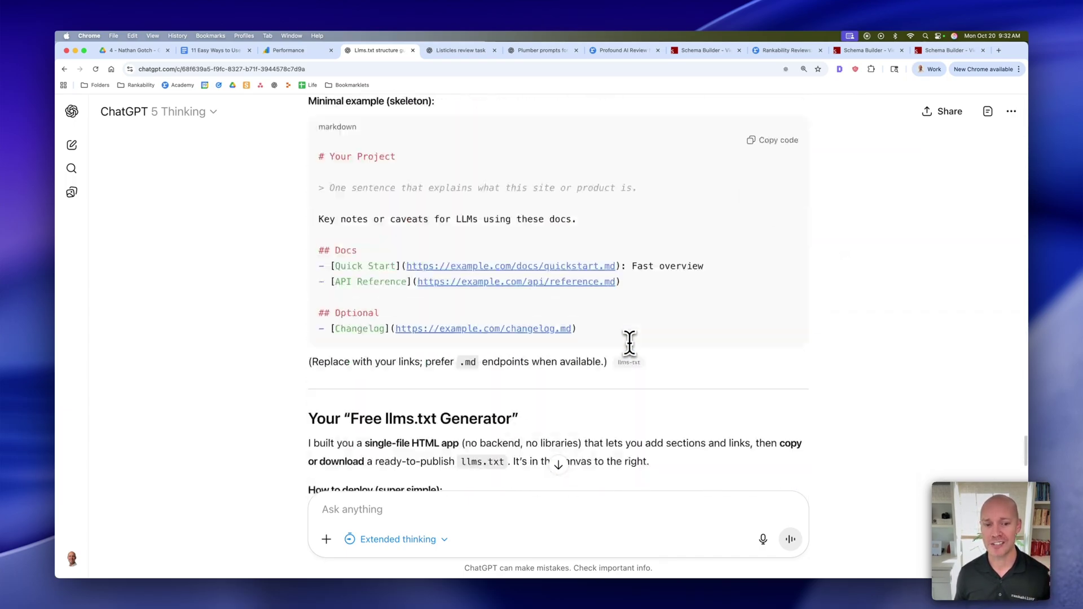
scroll(842, 389, "up", 6)
scroll(843, 386, "up", 20)
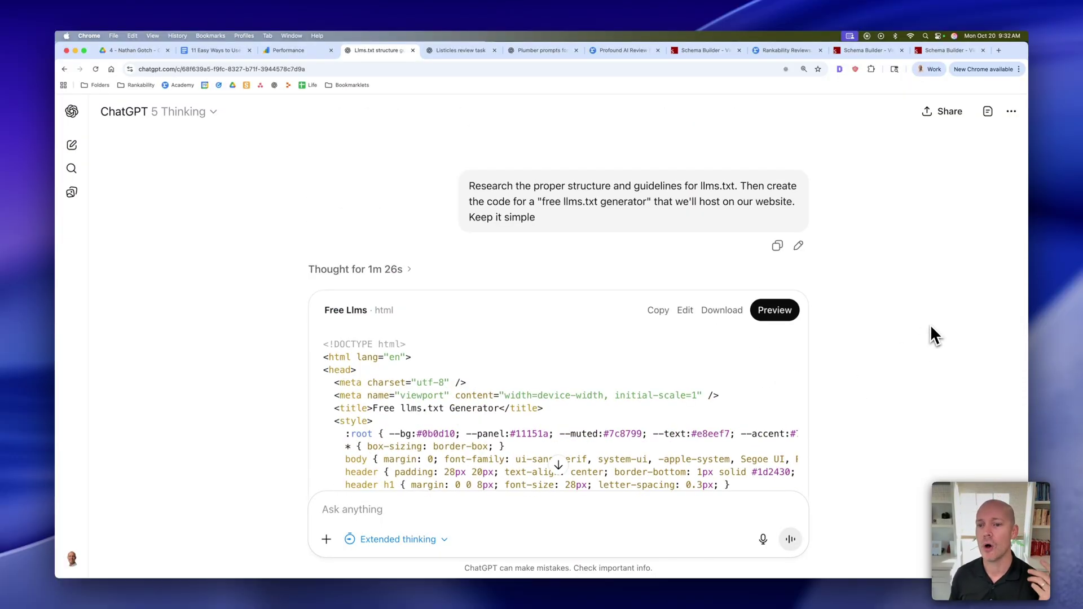
left_click(783, 316)
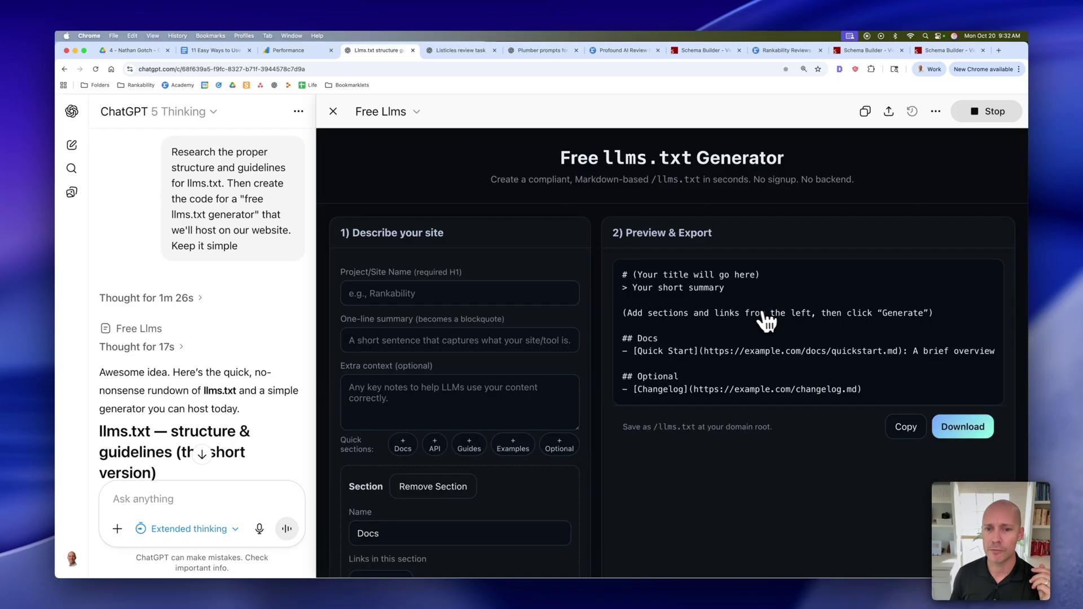
- Scroll through the agent report on 'best AI SEO tools' listicles and their Rankability mentions
scroll(835, 321, "down", 1)
scroll(837, 321, "down", 8)
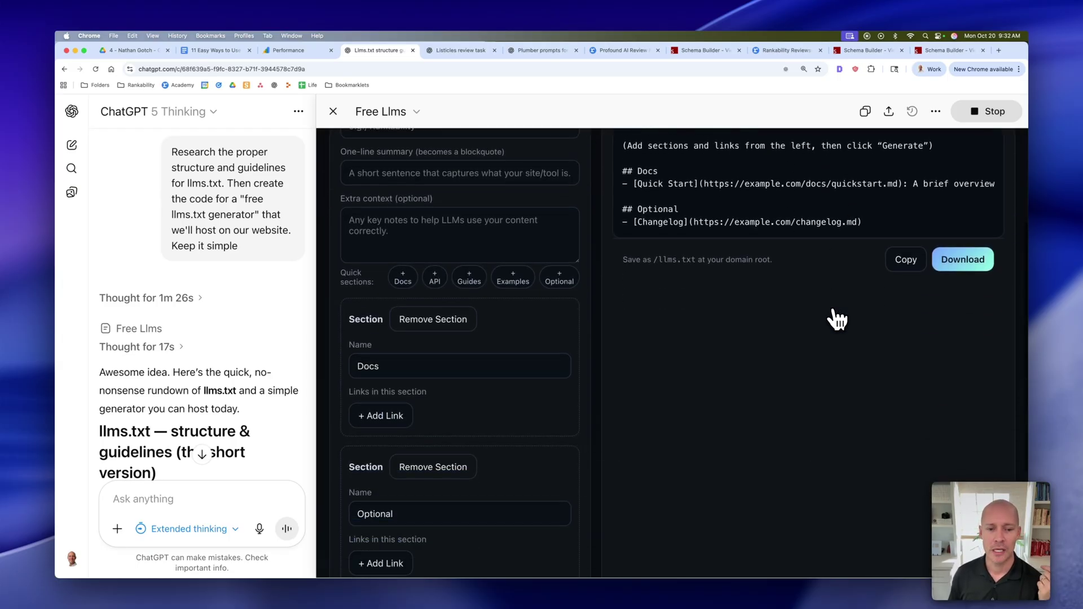
scroll(837, 321, "up", 8)
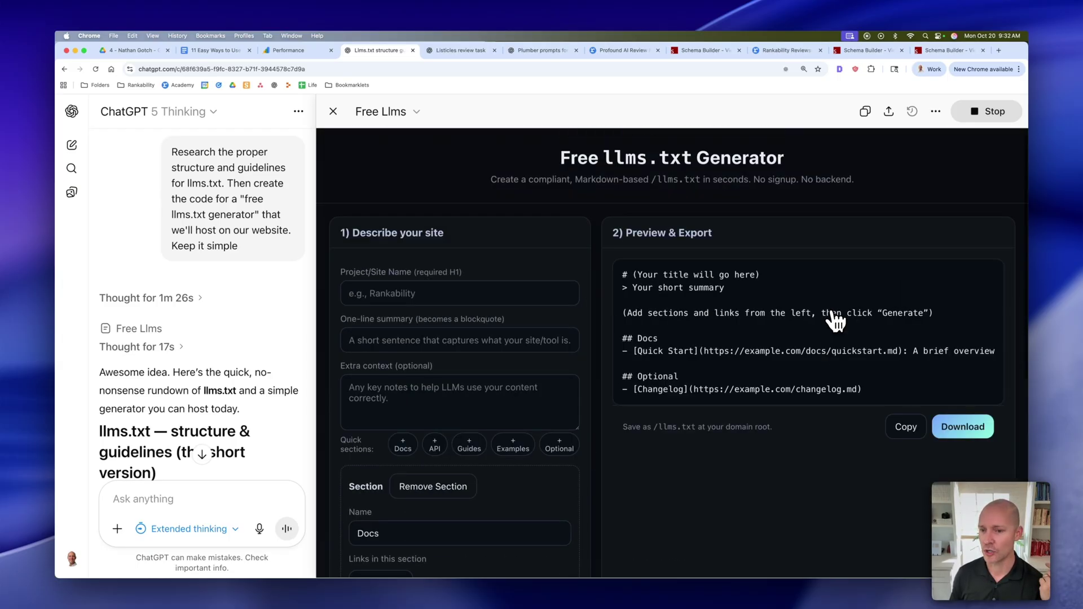
scroll(410, 290, "down", 8)
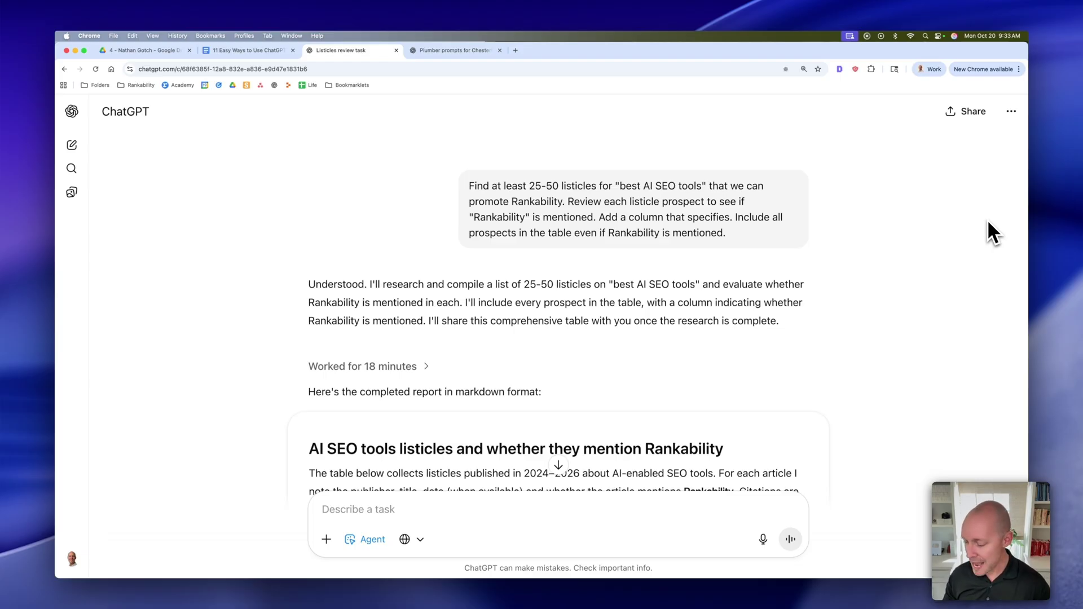
- Scroll through the listicle prospect table down to its summary
scroll(987, 219, "down", 3)
scroll(915, 246, "up", 1)
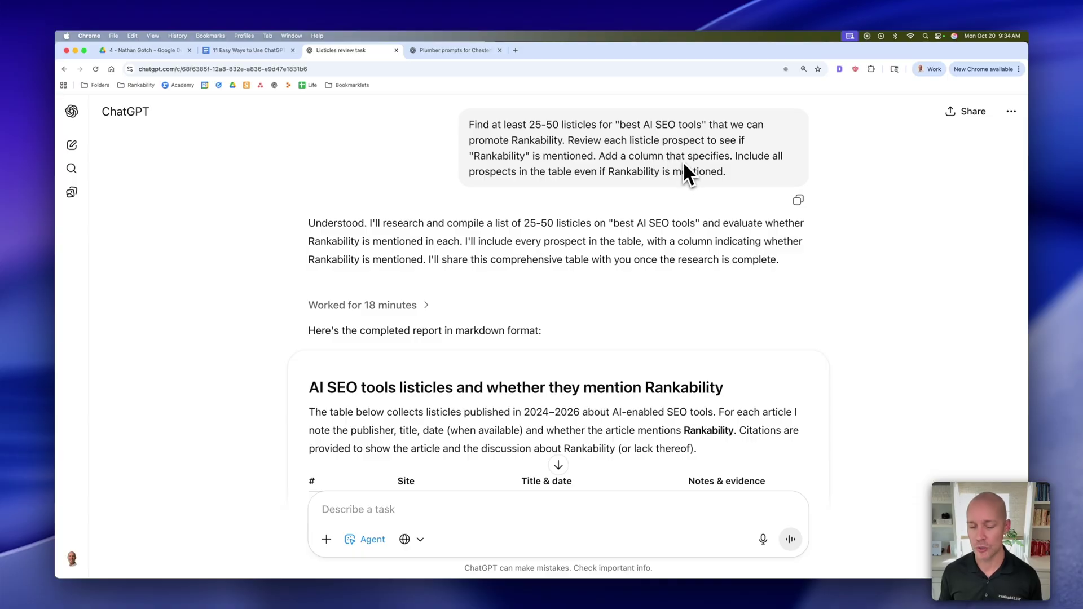
scroll(662, 240, "down", 20)
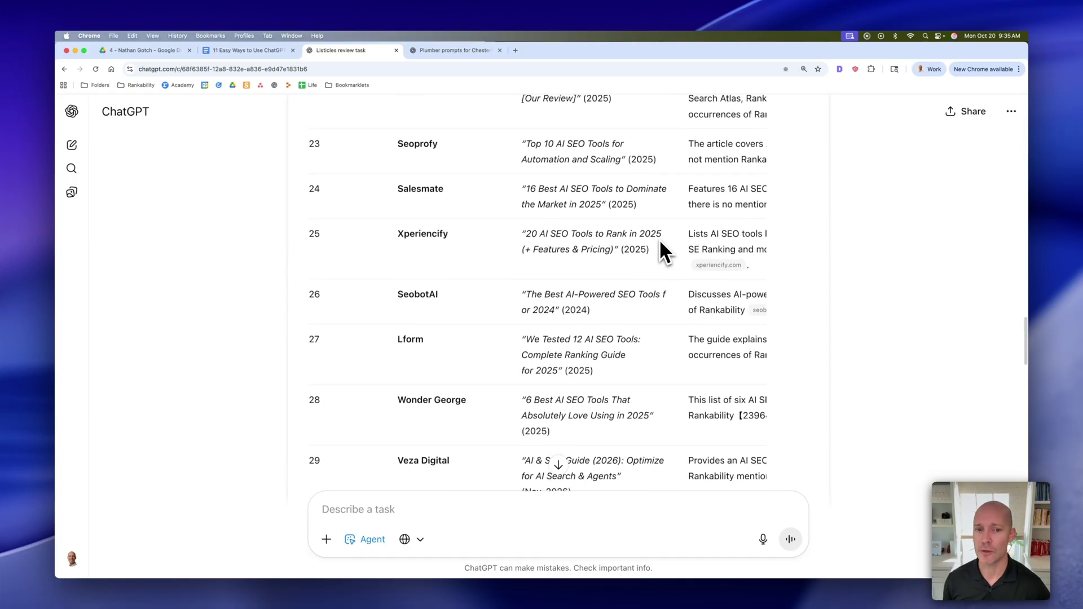
scroll(660, 242, "down", 10)
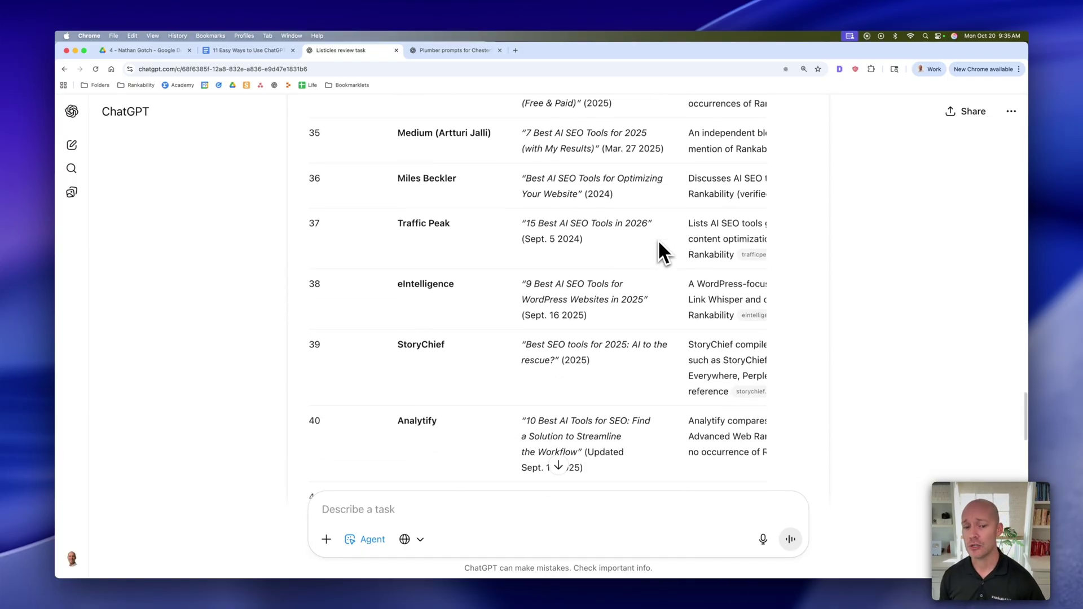
scroll(660, 248, "down", 3)
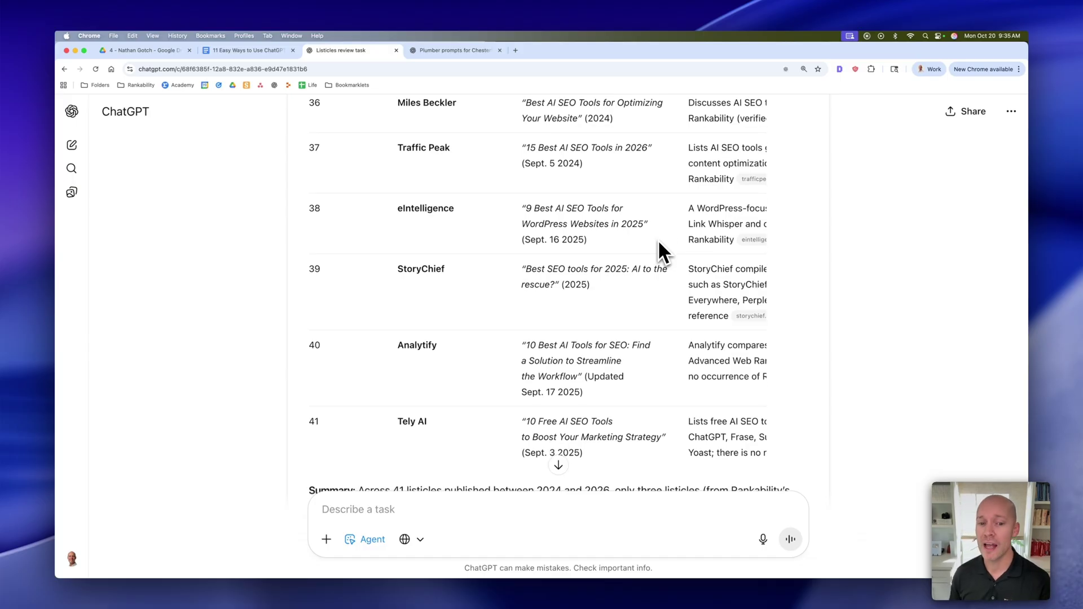
scroll(660, 248, "down", 4)
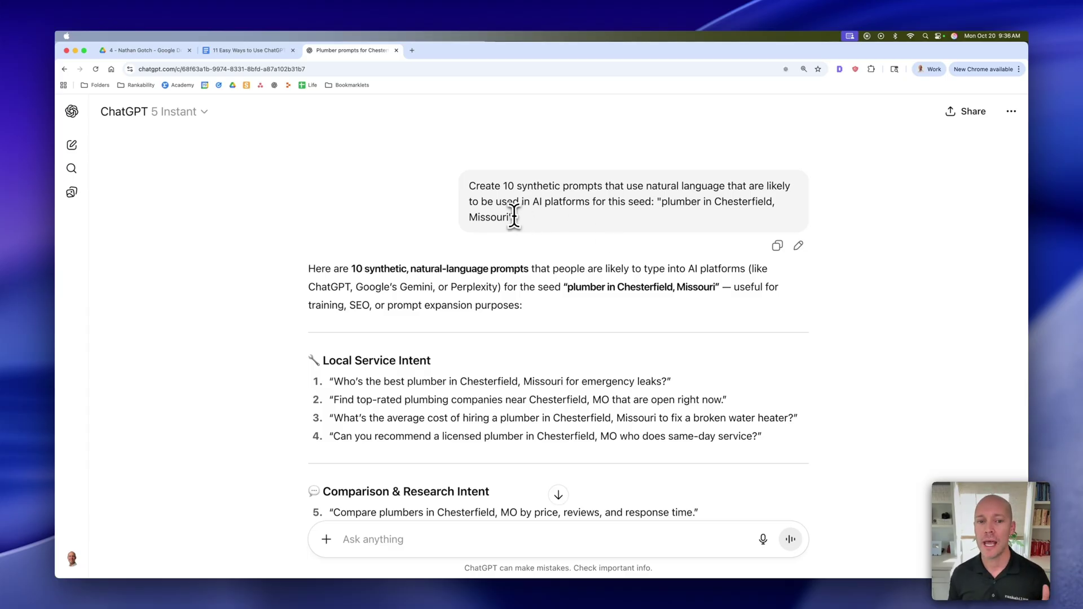
- Bring the incognito ChatGPT window answering the emergency plumbers question to full size
scroll(559, 254, "down", 3)
scroll(561, 258, "down", 3)
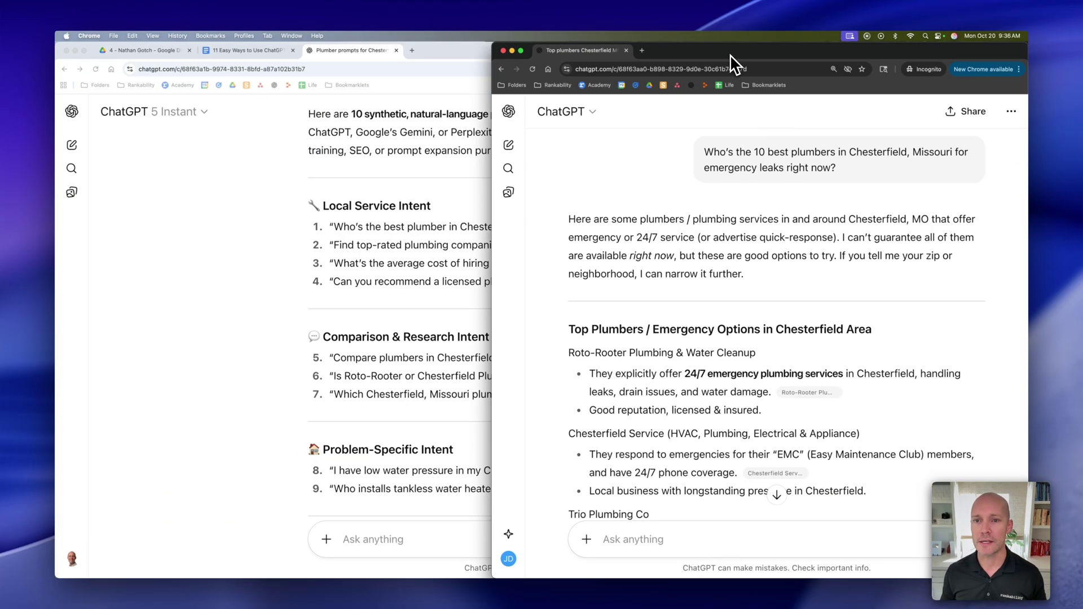
double_click(732, 56)
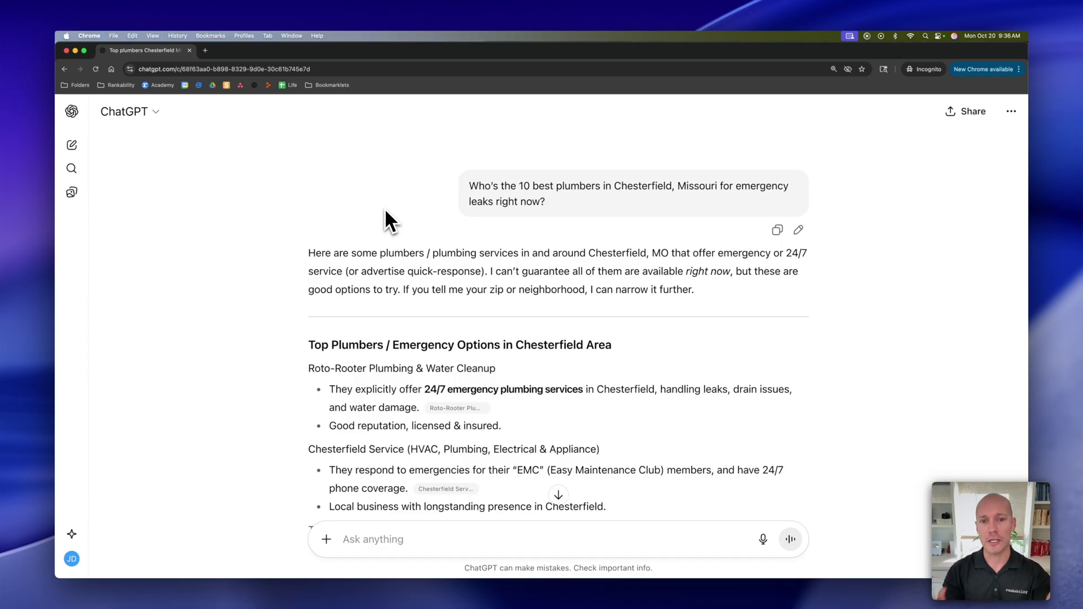
- Highlight the emergency plumbers question and scroll through the Chesterfield plumber listings
left_click_drag(526, 201, 472, 184)
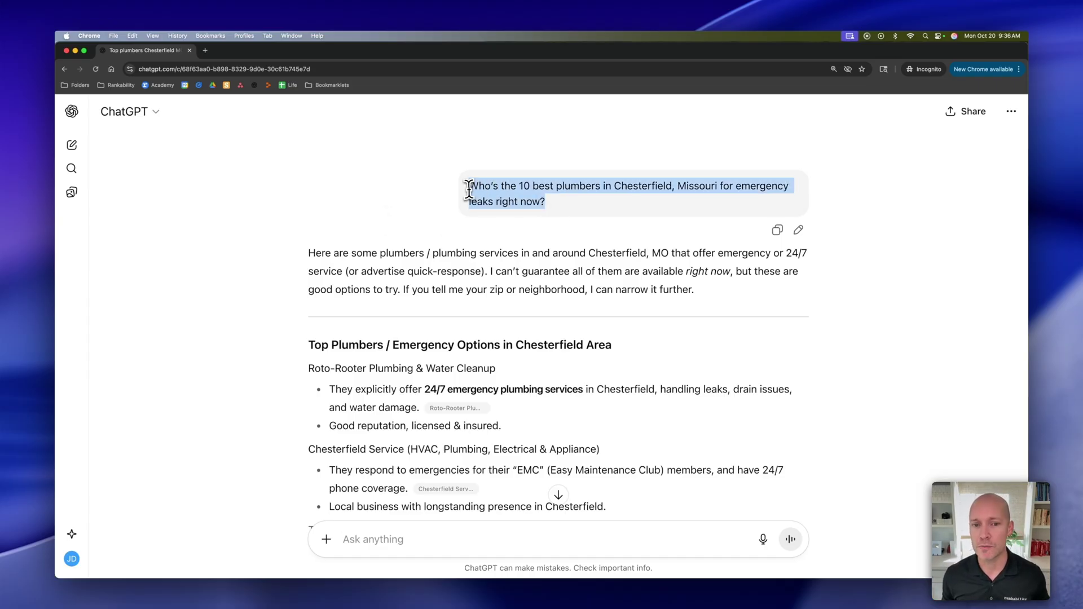
left_click(483, 186)
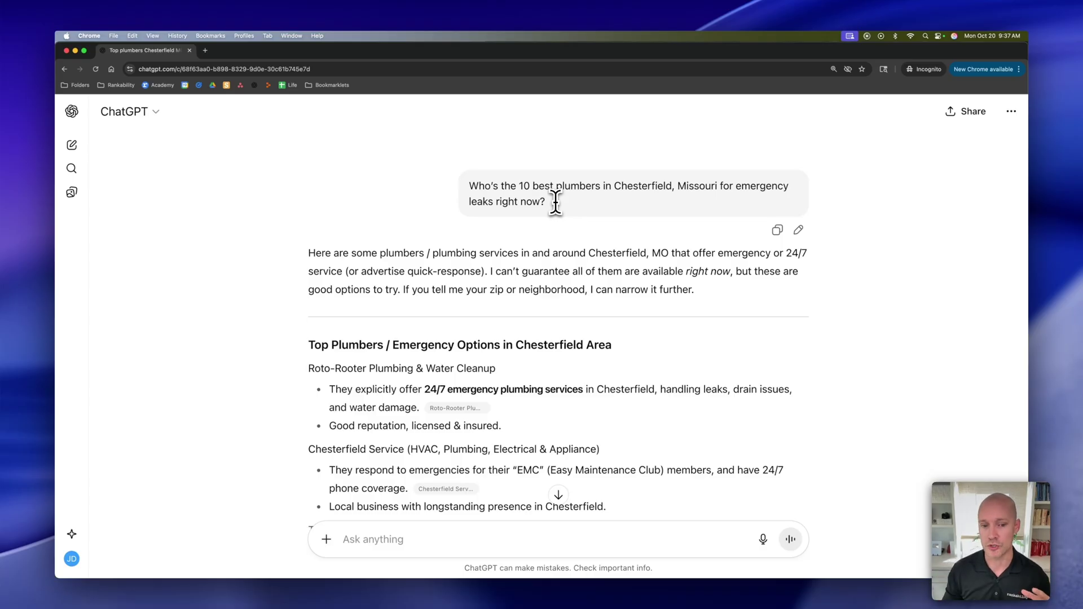
scroll(698, 258, "down", 5)
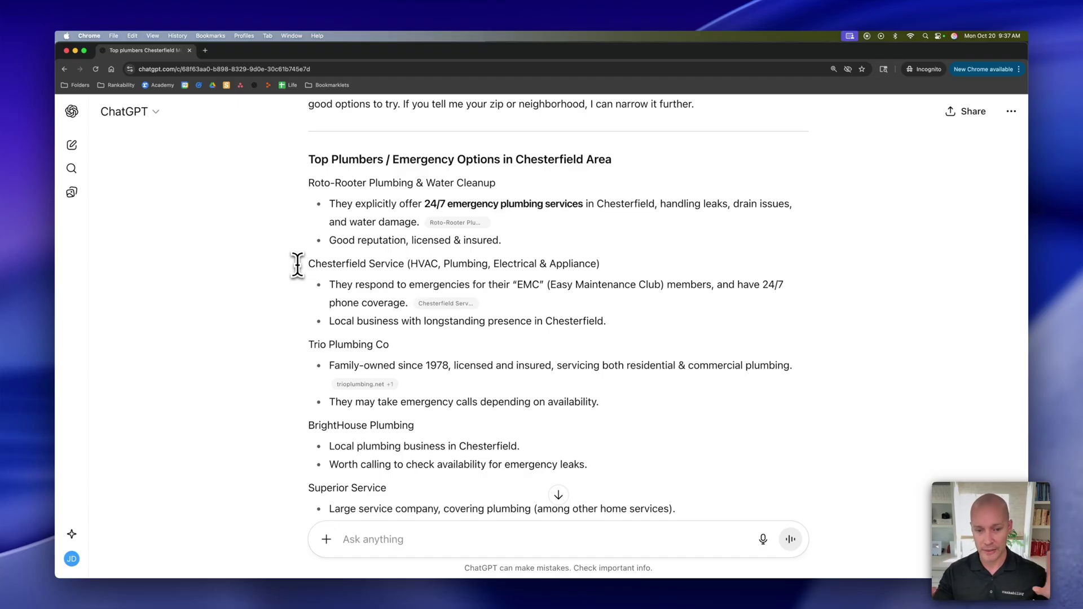
scroll(297, 265, "down", 2)
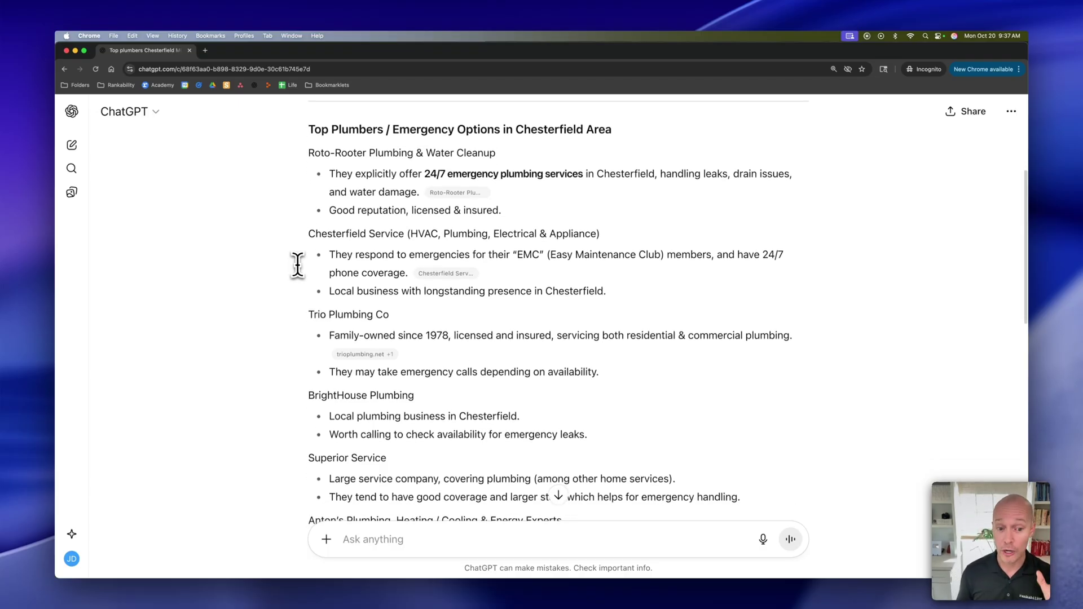
scroll(297, 264, "down", 5)
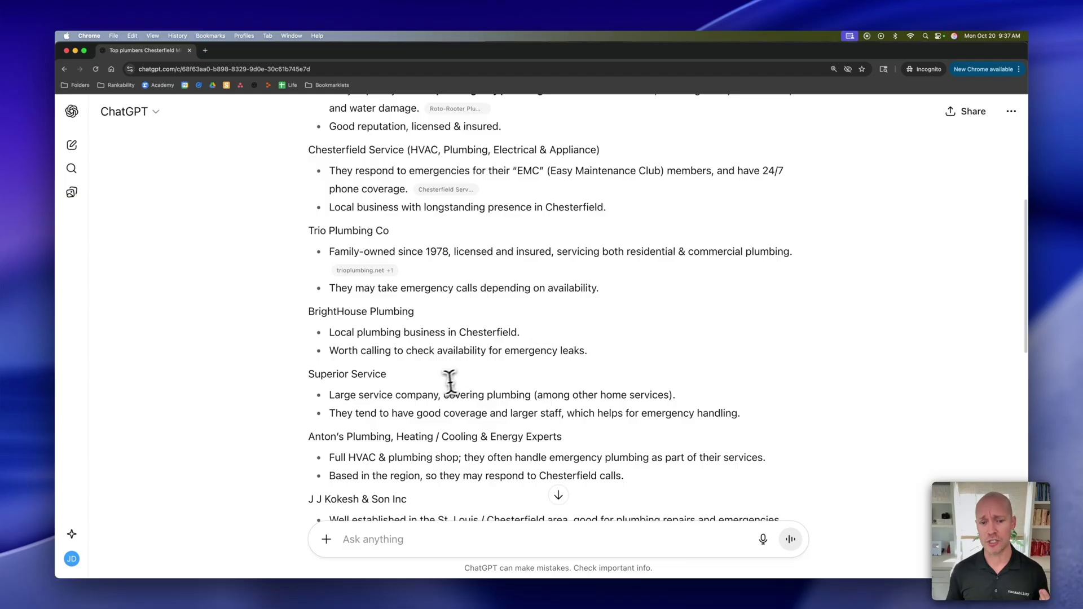
scroll(513, 356, "down", 20)
scroll(728, 353, "up", 15)
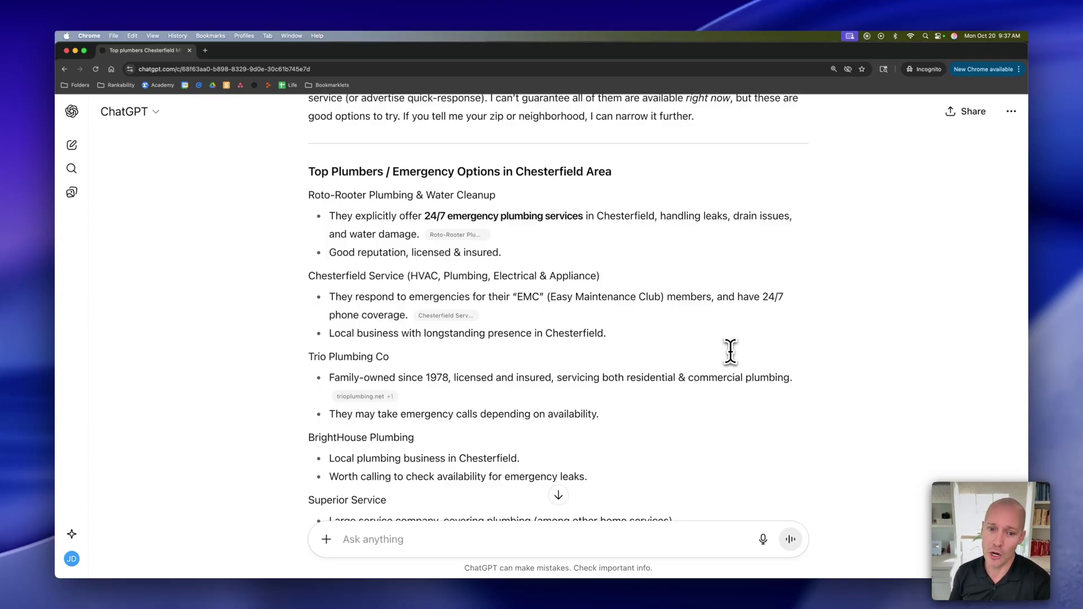
- Review the remaining listings like Trio Plumbing and BrightHouse, then show all windows in Mission Control
scroll(627, 318, "down", 2)
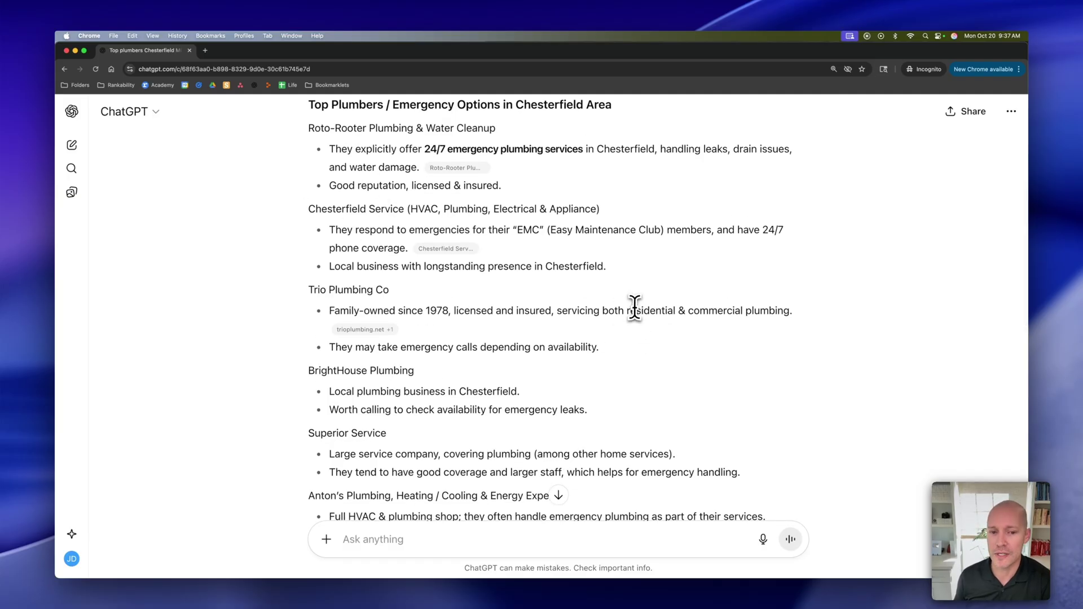
scroll(641, 307, "down", 5)
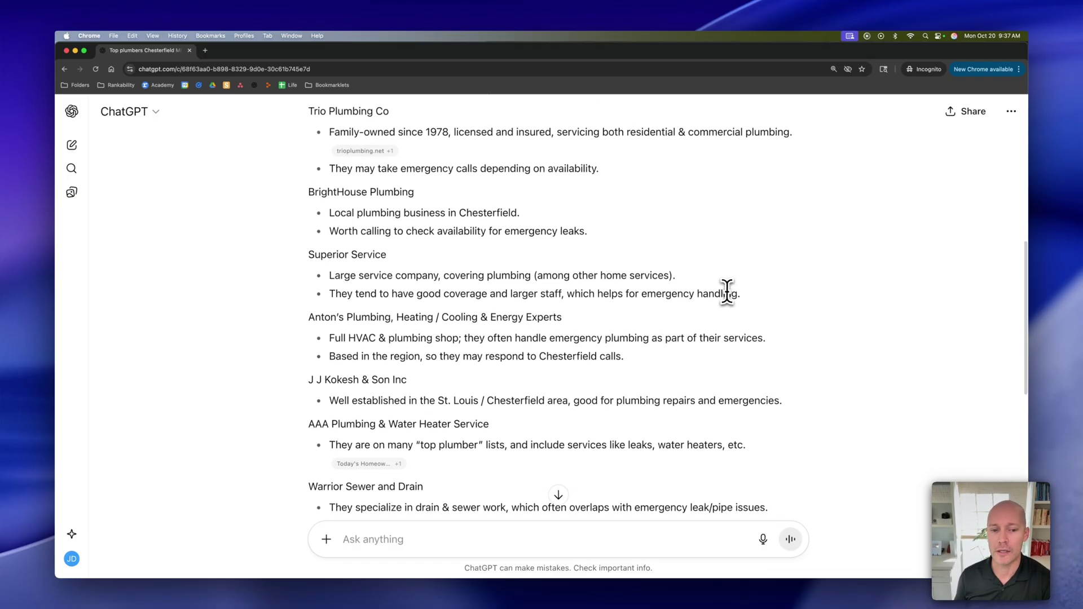
scroll(716, 282, "down", 1)
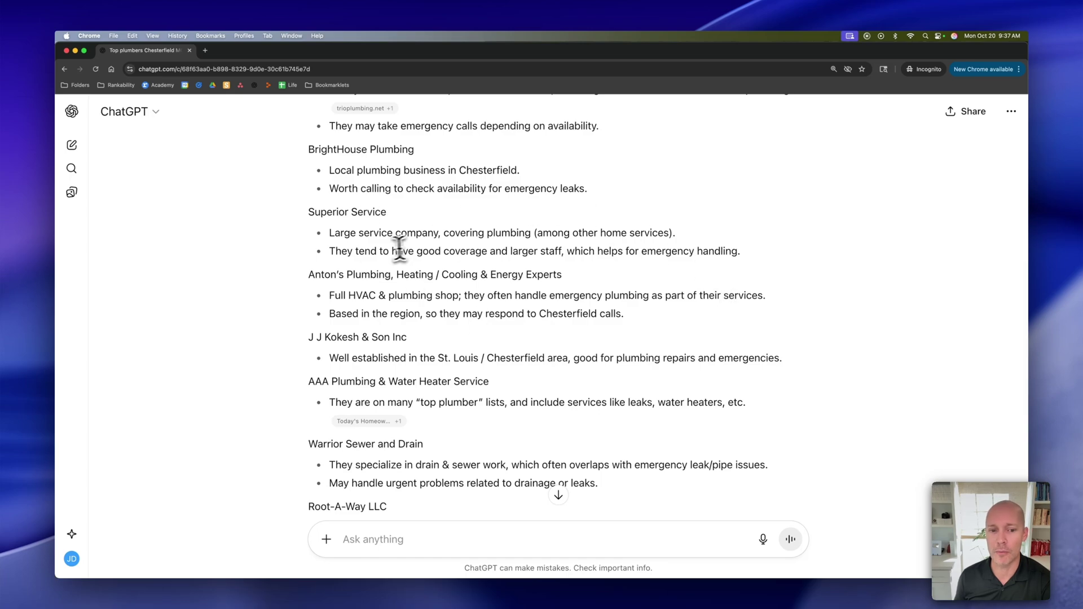
scroll(558, 310, "down", 4)
scroll(660, 319, "up", 8)
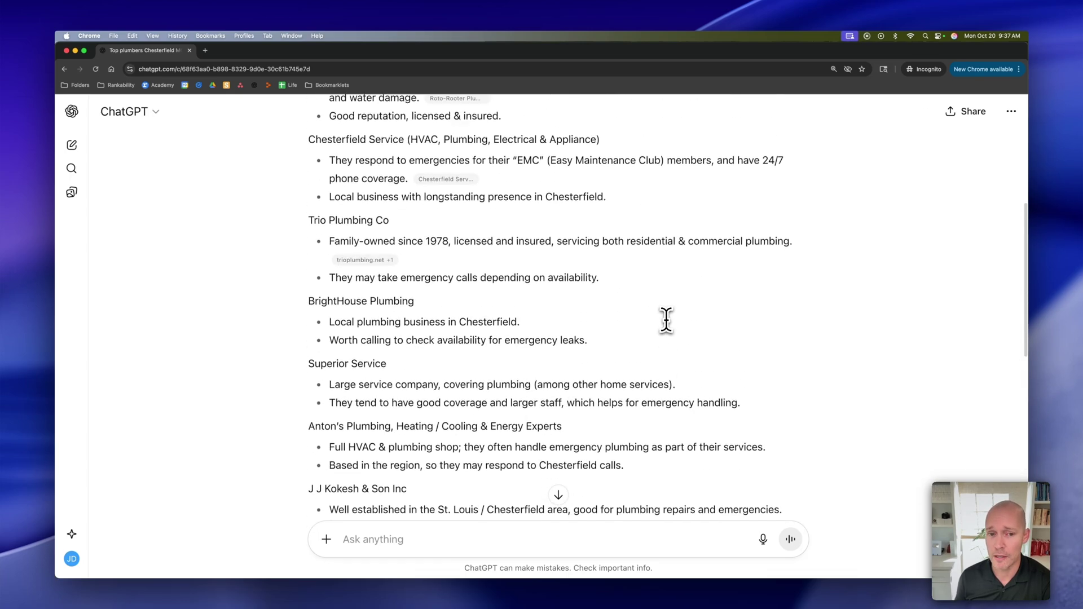
scroll(666, 320, "up", 4)
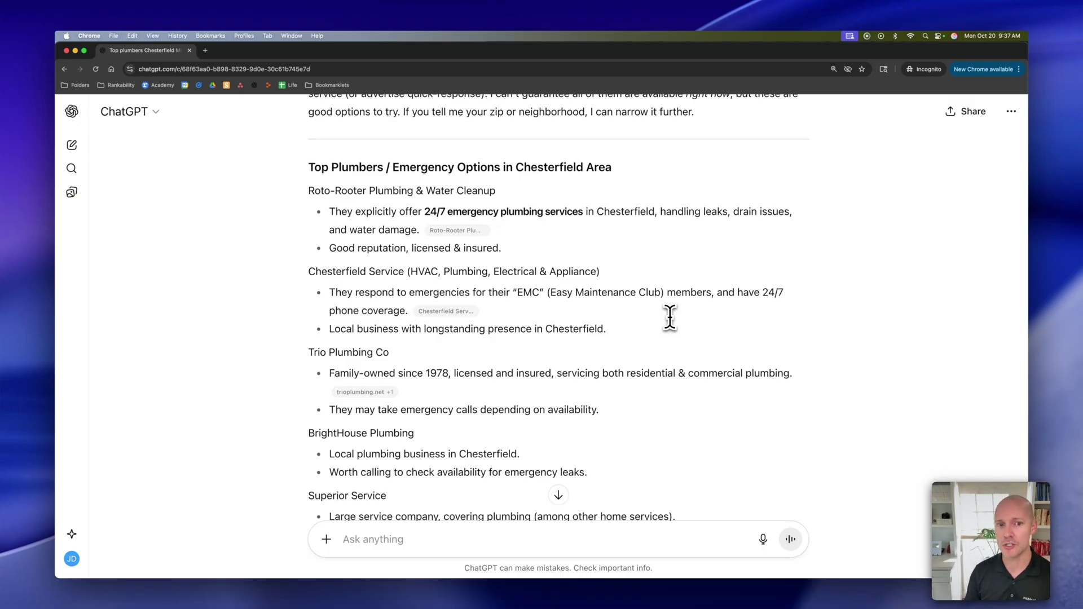
key("ctrl+Up")
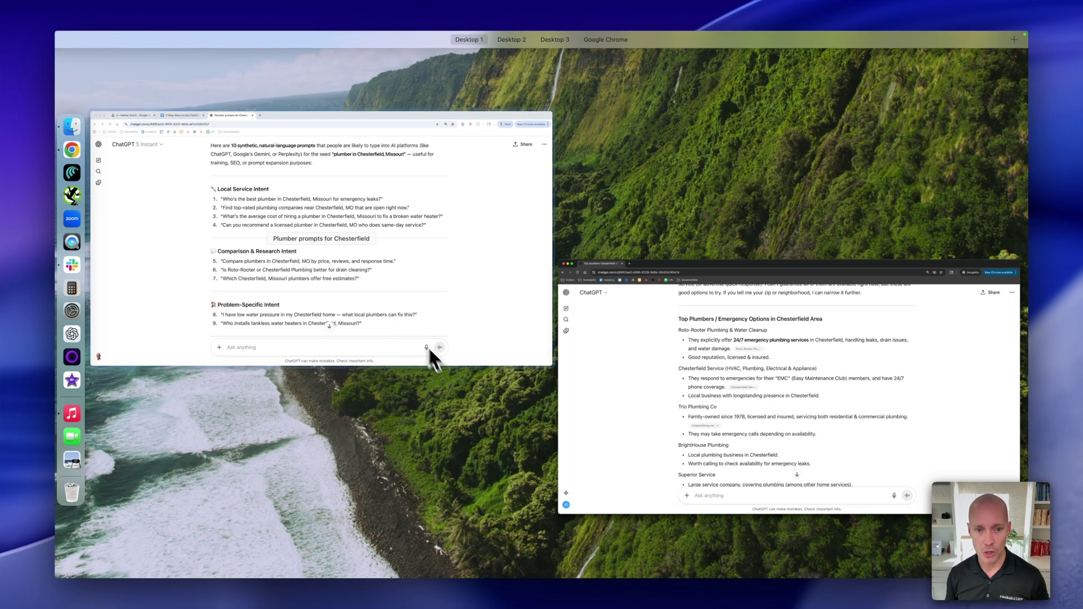
- Restore the plumber synthetic-prompts chat and scroll through prompts 1–10 to the follow-up offer
left_click(351, 272)
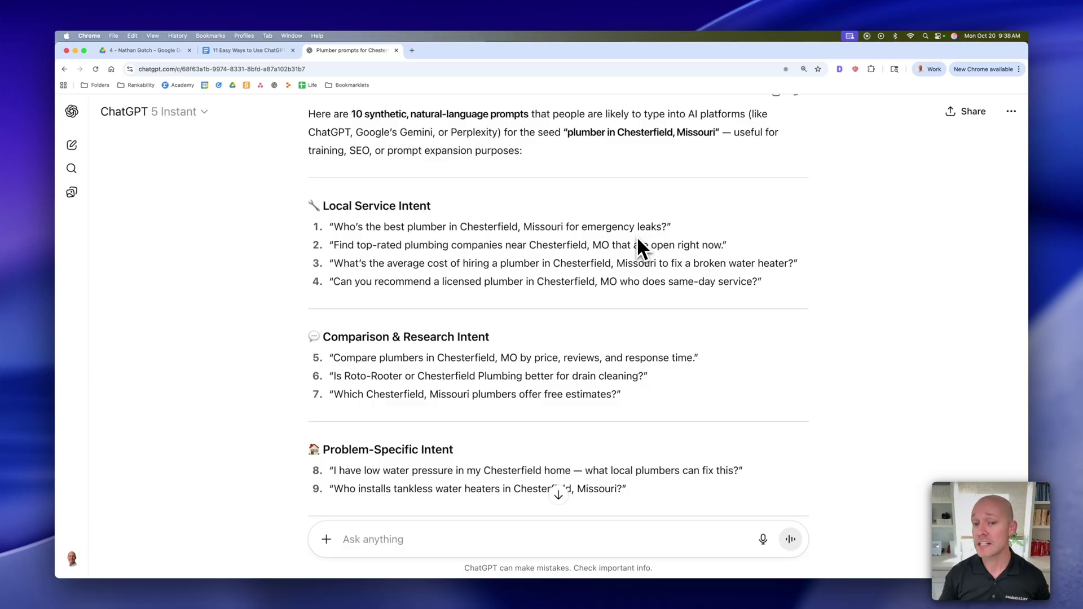
scroll(637, 240, "down", 1)
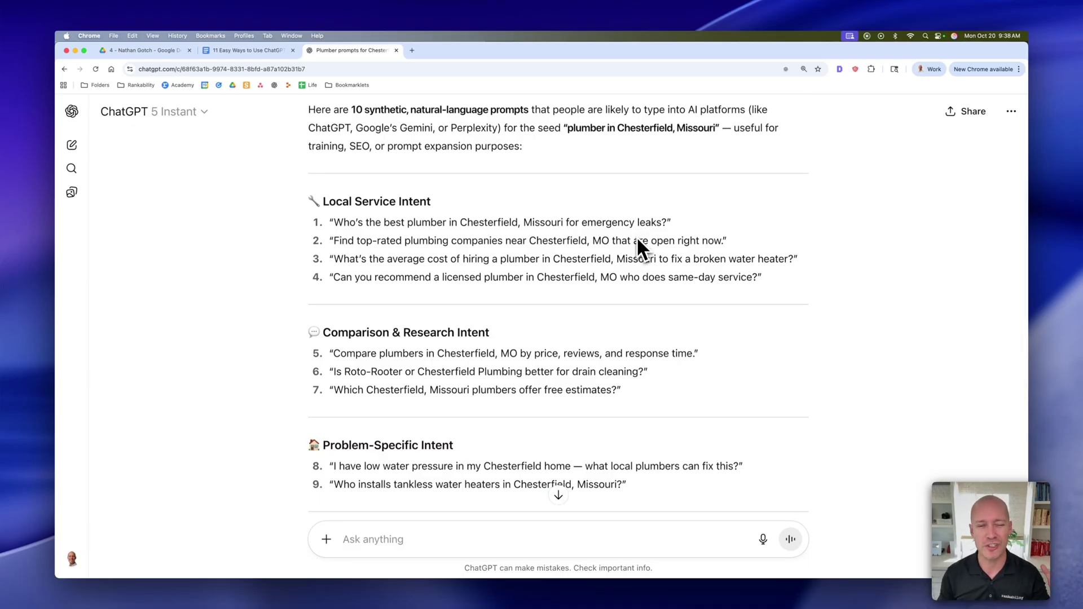
scroll(638, 240, "down", 3)
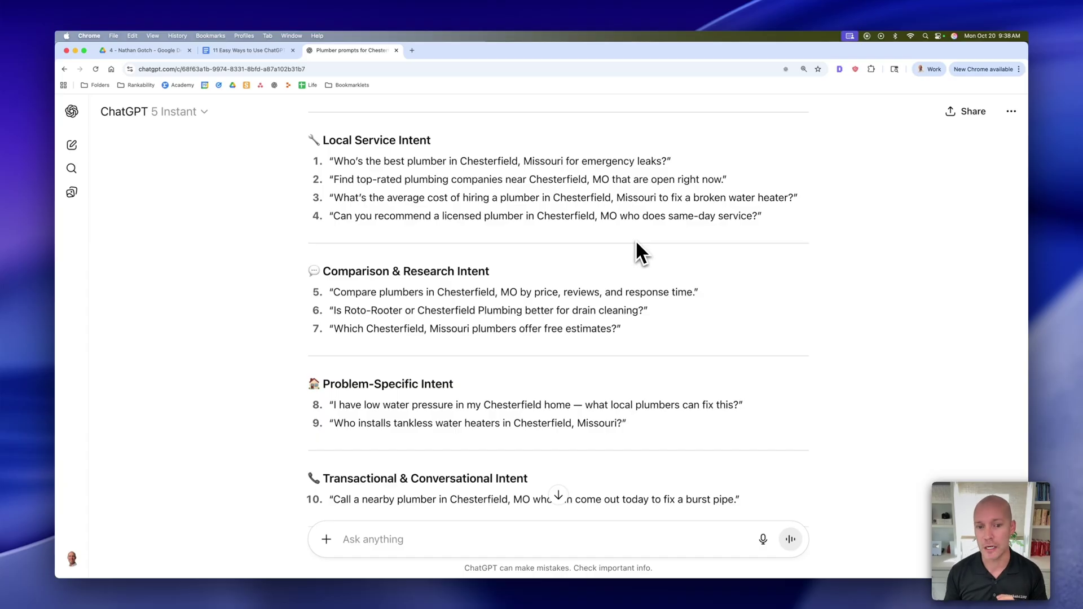
scroll(636, 243, "down", 2)
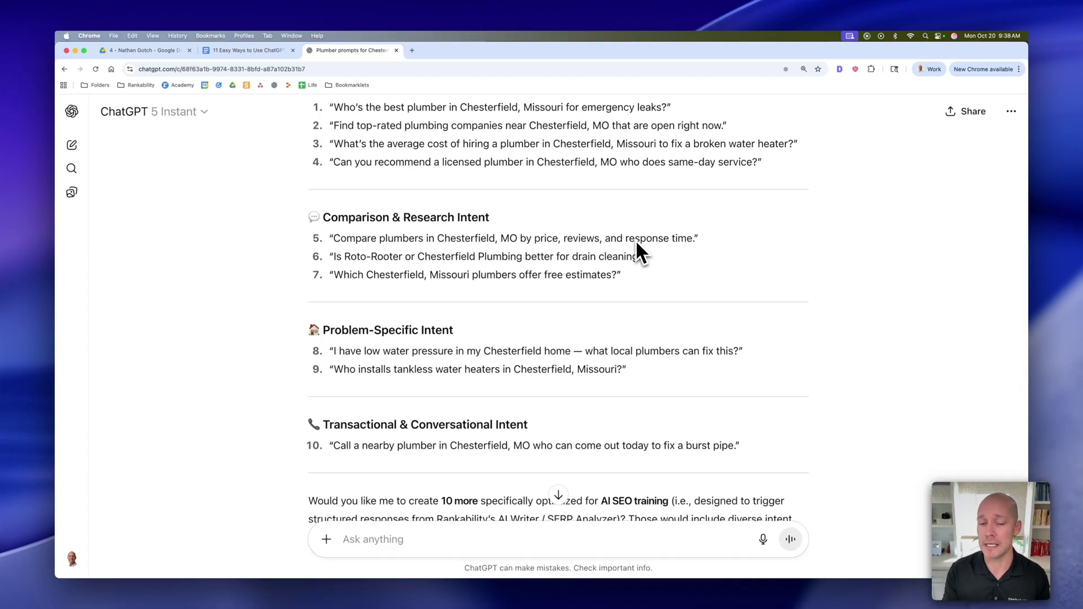